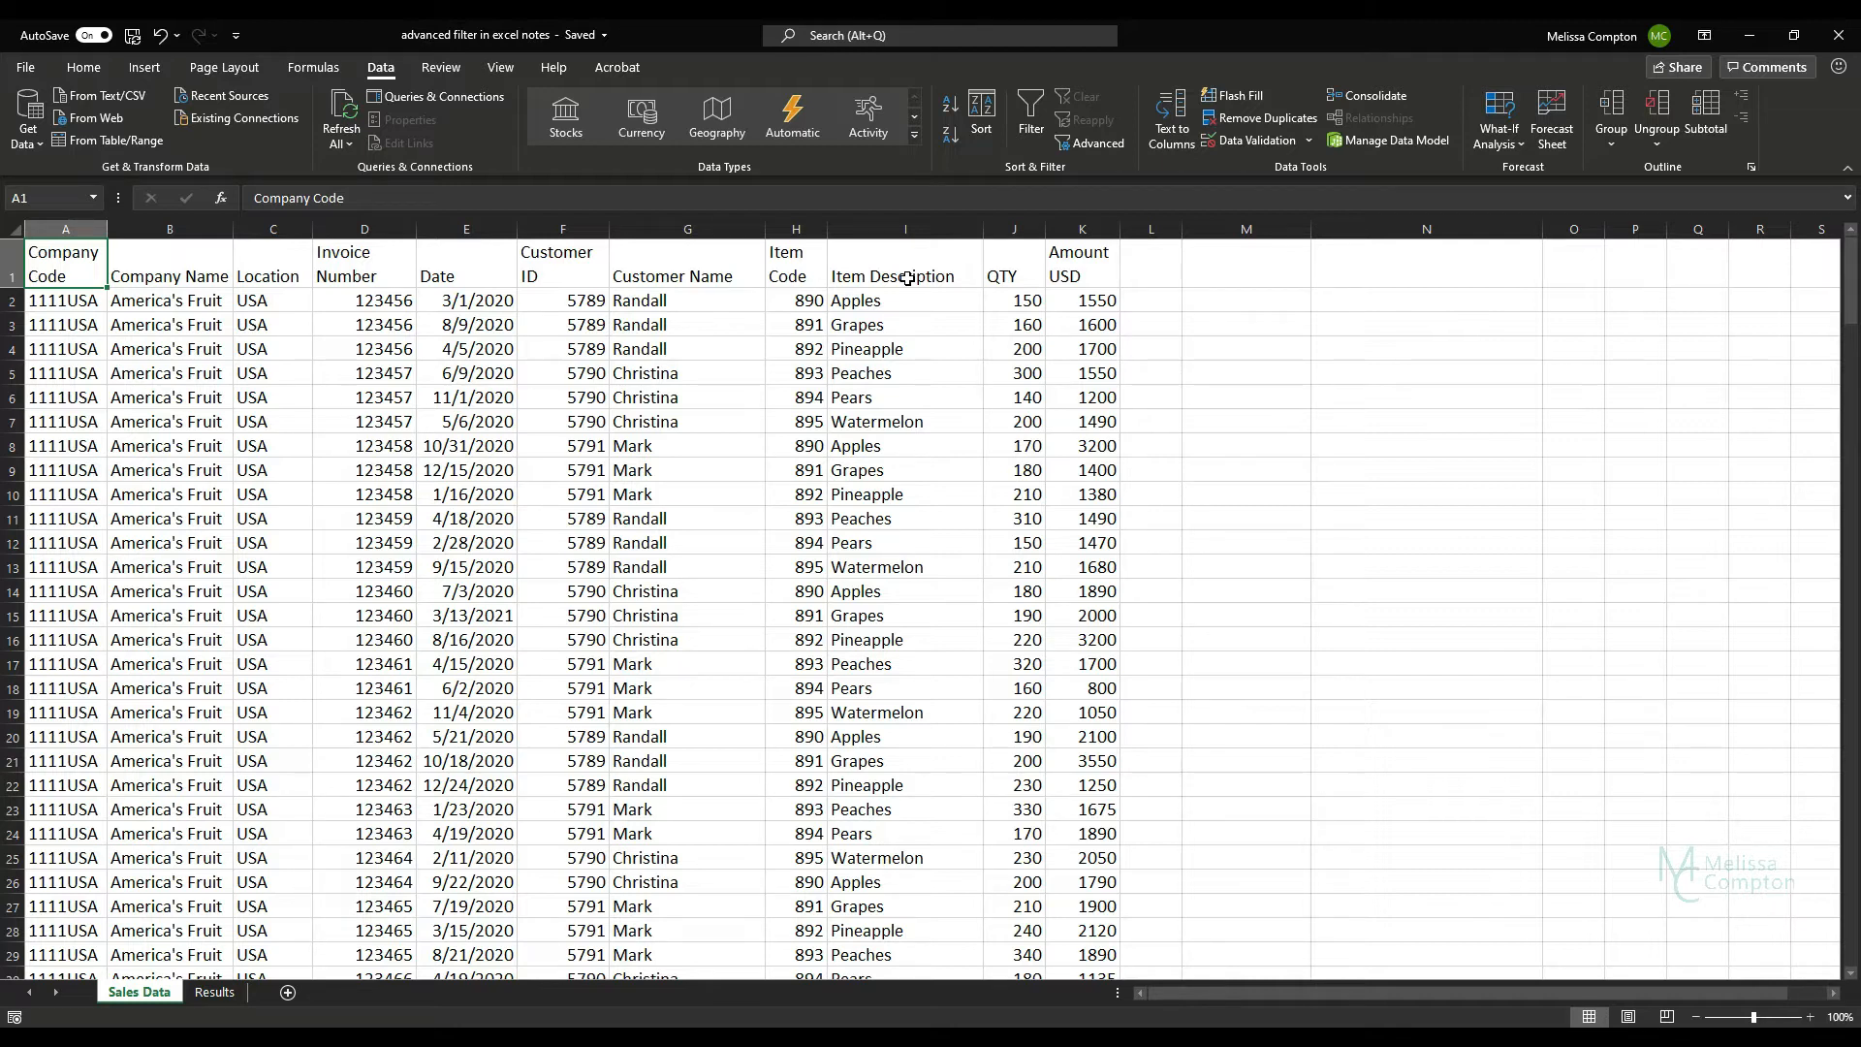
Copy the Date header into M1 and the Item Description header into N1 to form the criteria headings.
{"action": "left_click", "coordinate": [1230, 270]}
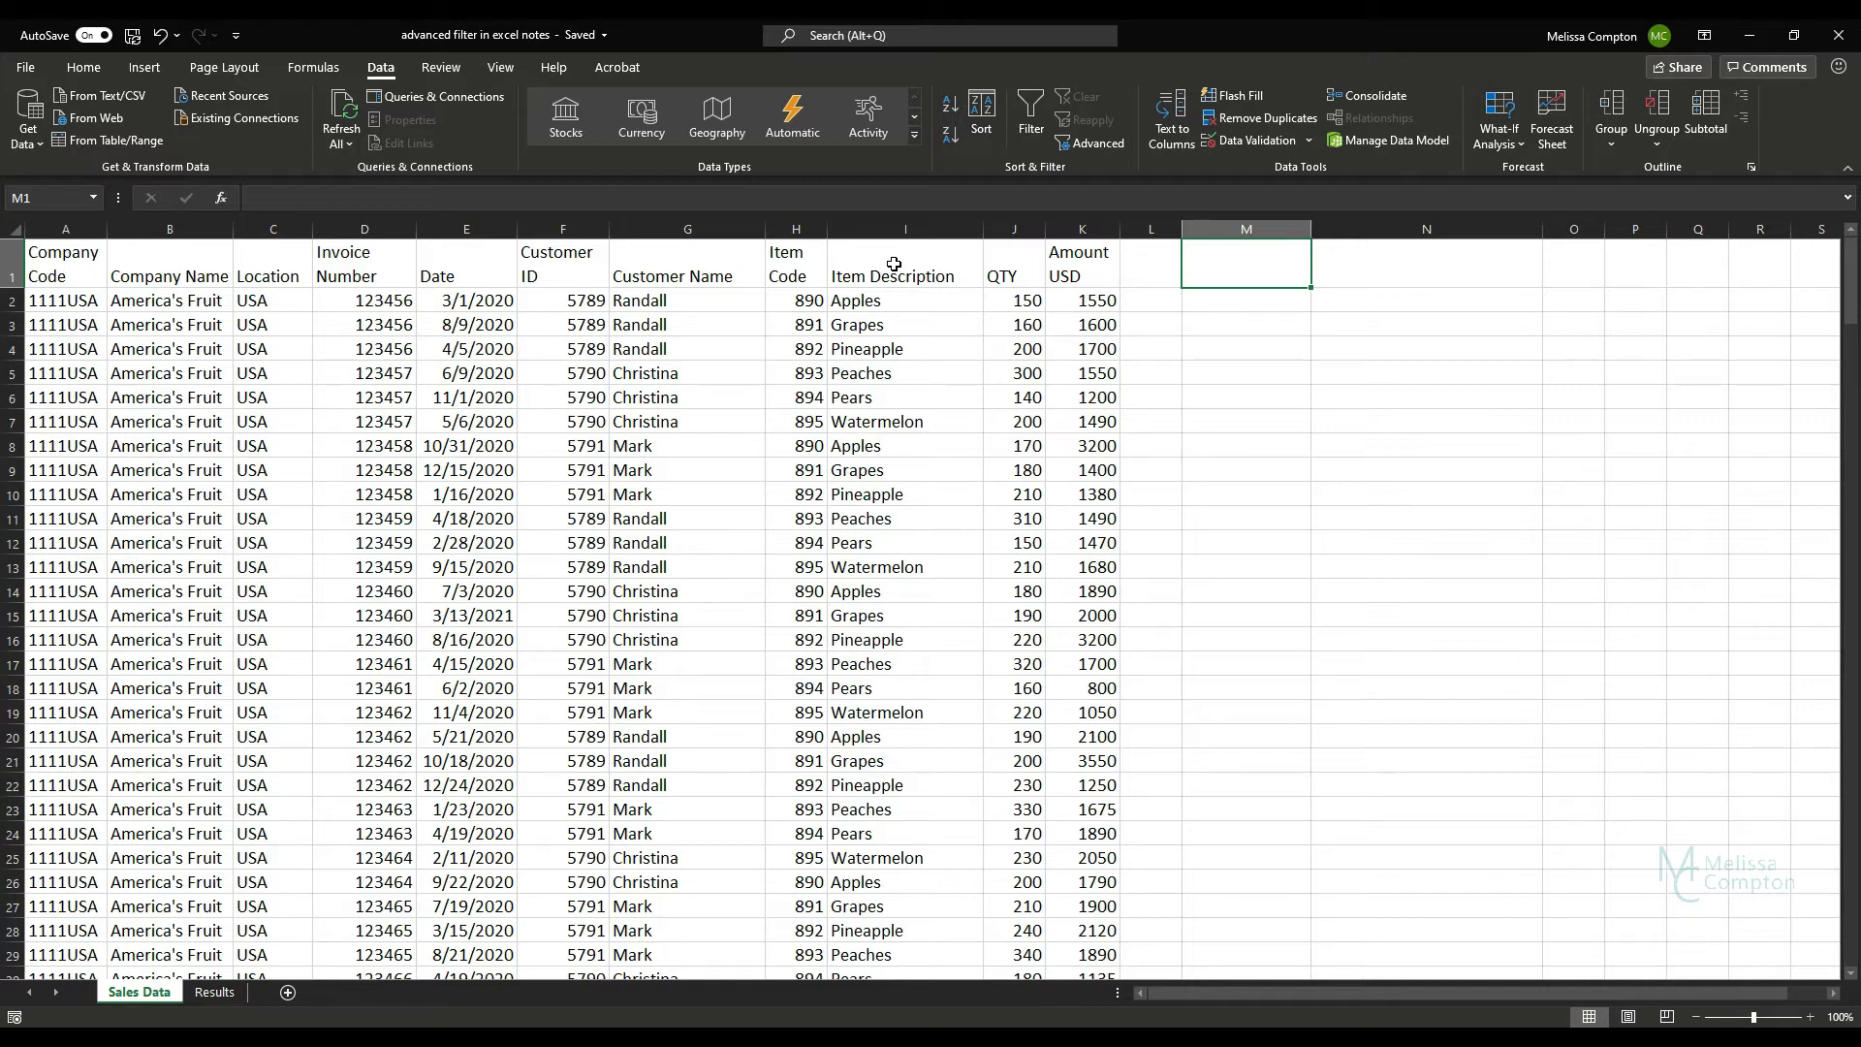
{"action": "left_click", "coordinate": [458, 275]}
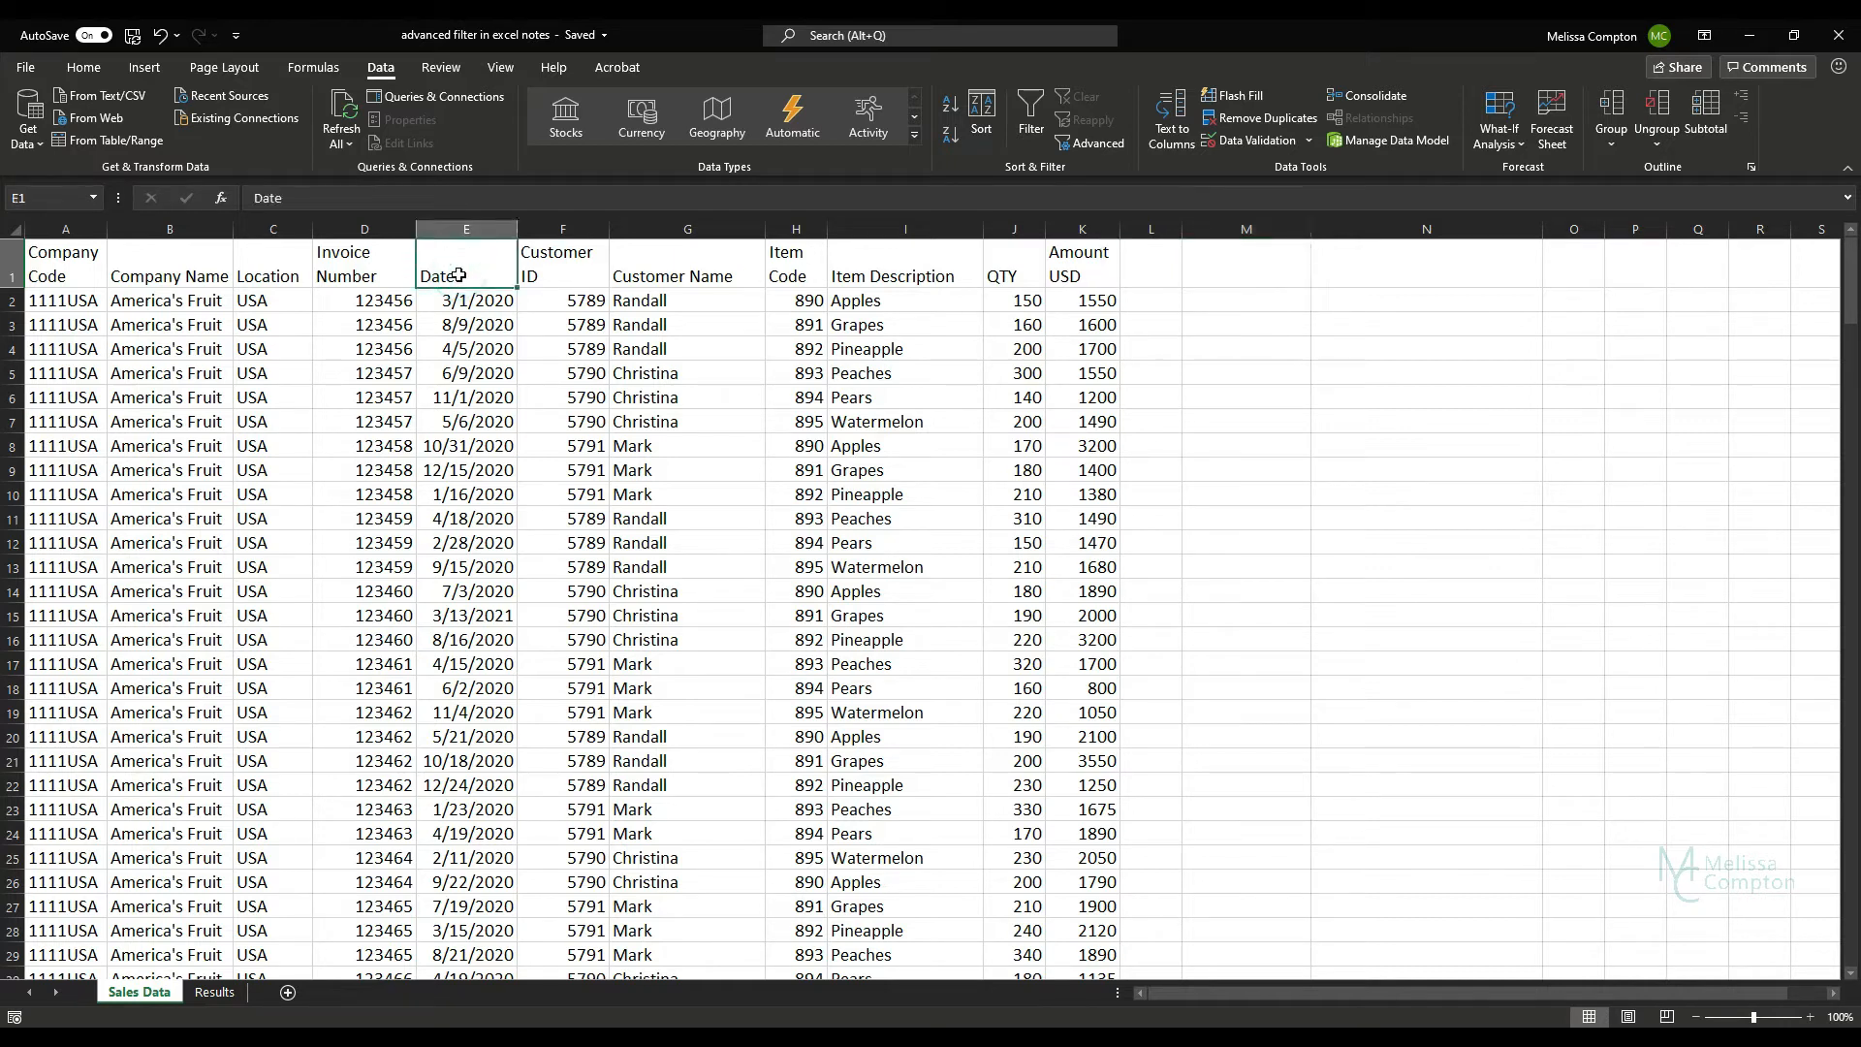
{"action": "key", "text": "ctrl+c"}
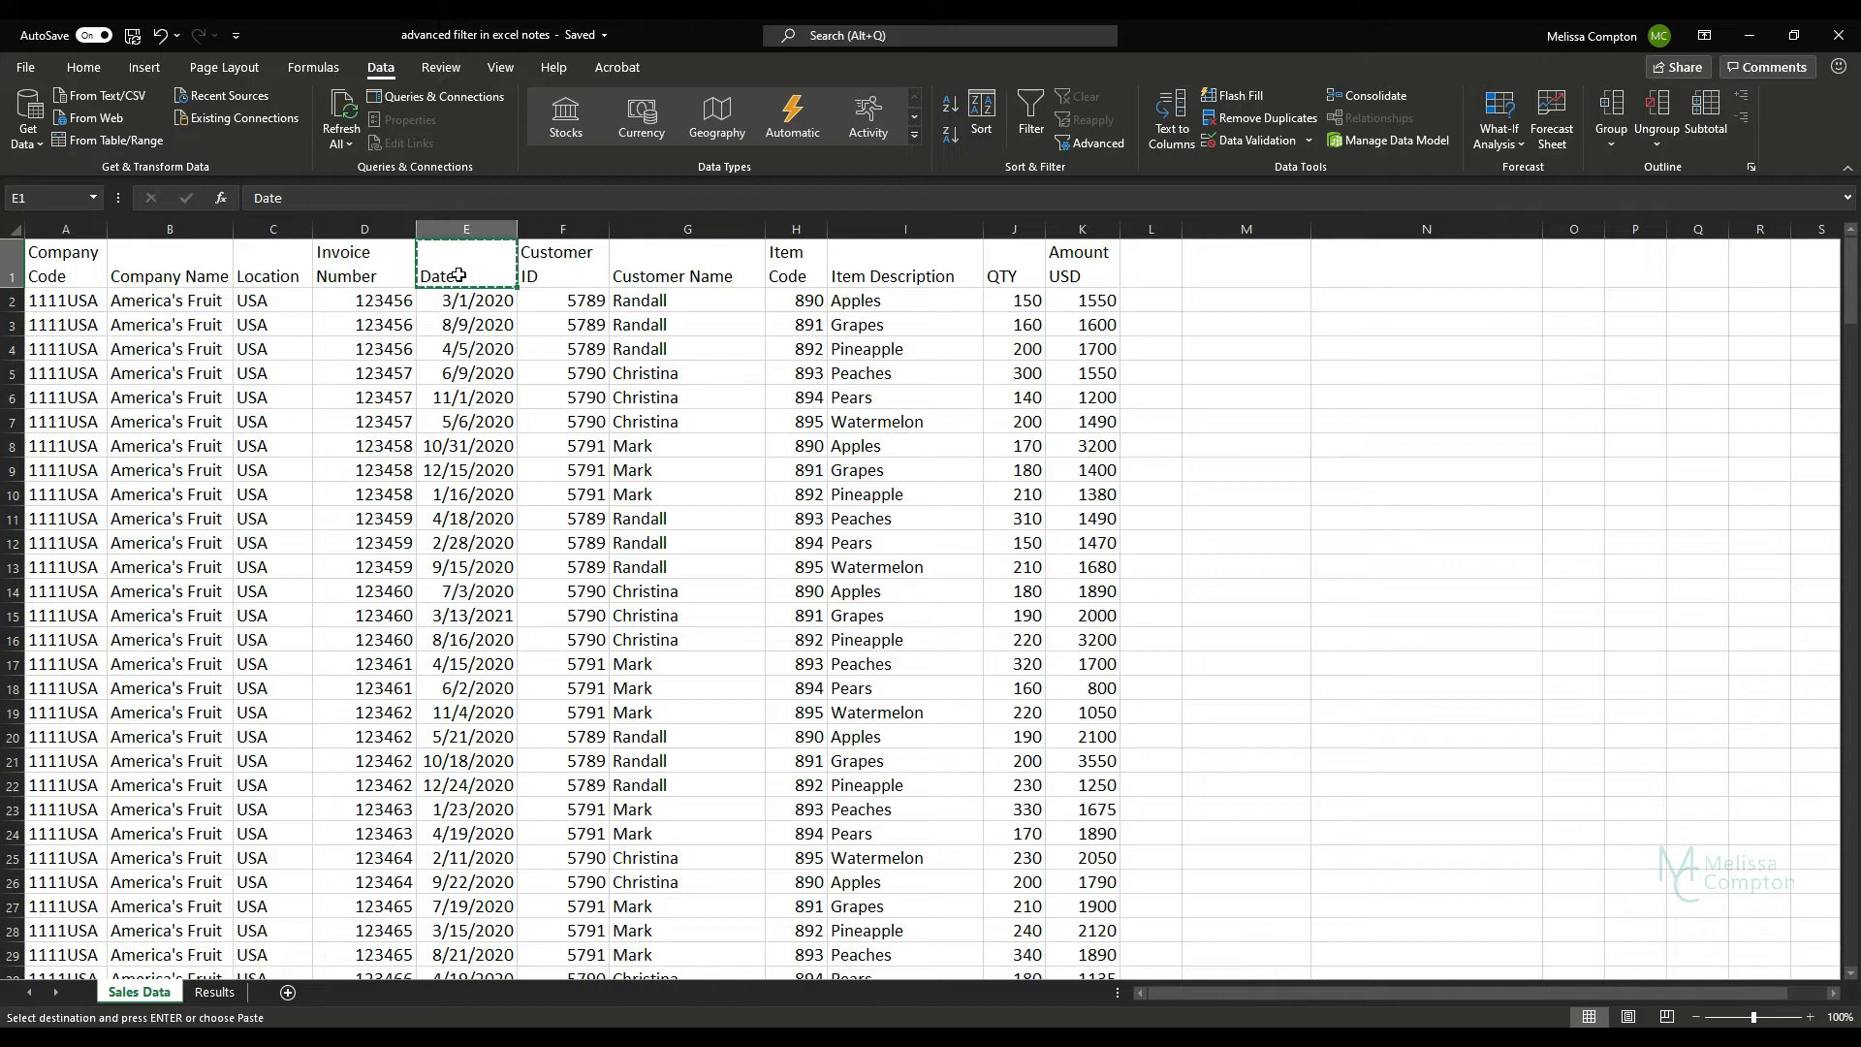
{"action": "left_click", "coordinate": [1224, 284]}
{"action": "key", "text": "ctrl+v"}
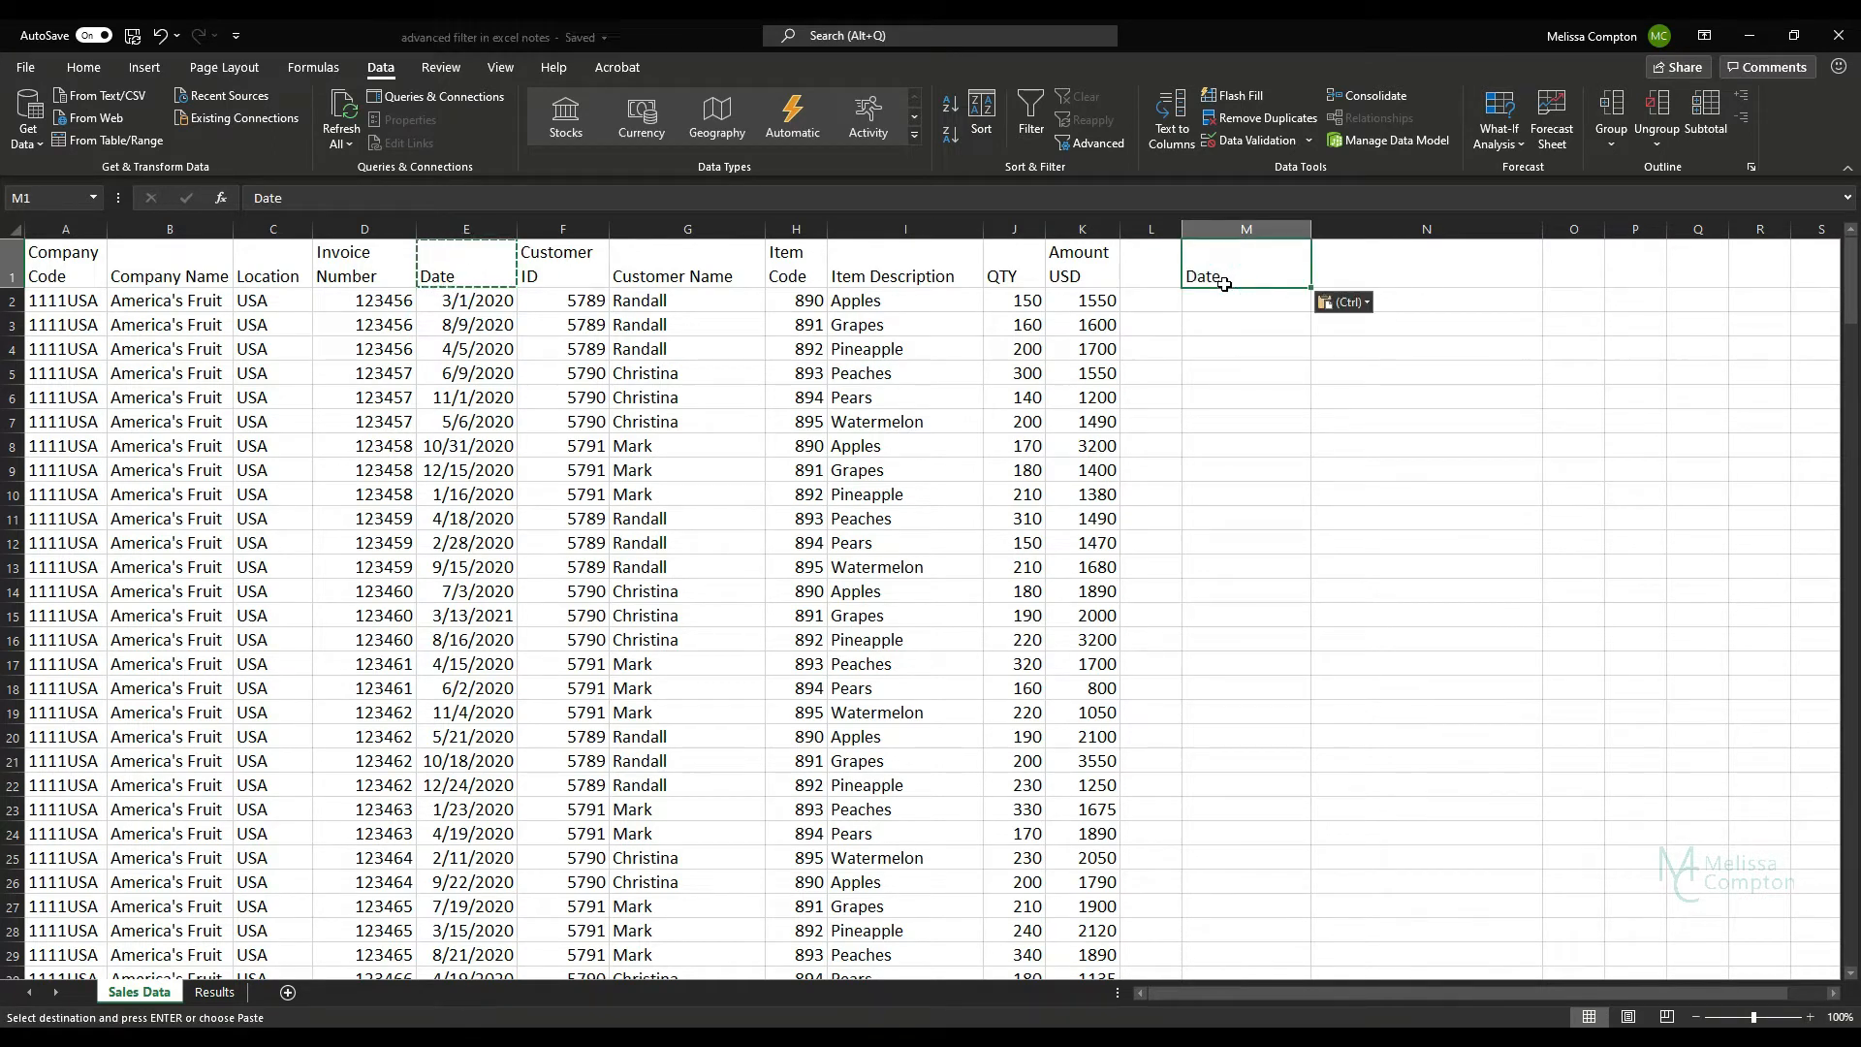
{"action": "left_click", "coordinate": [877, 276]}
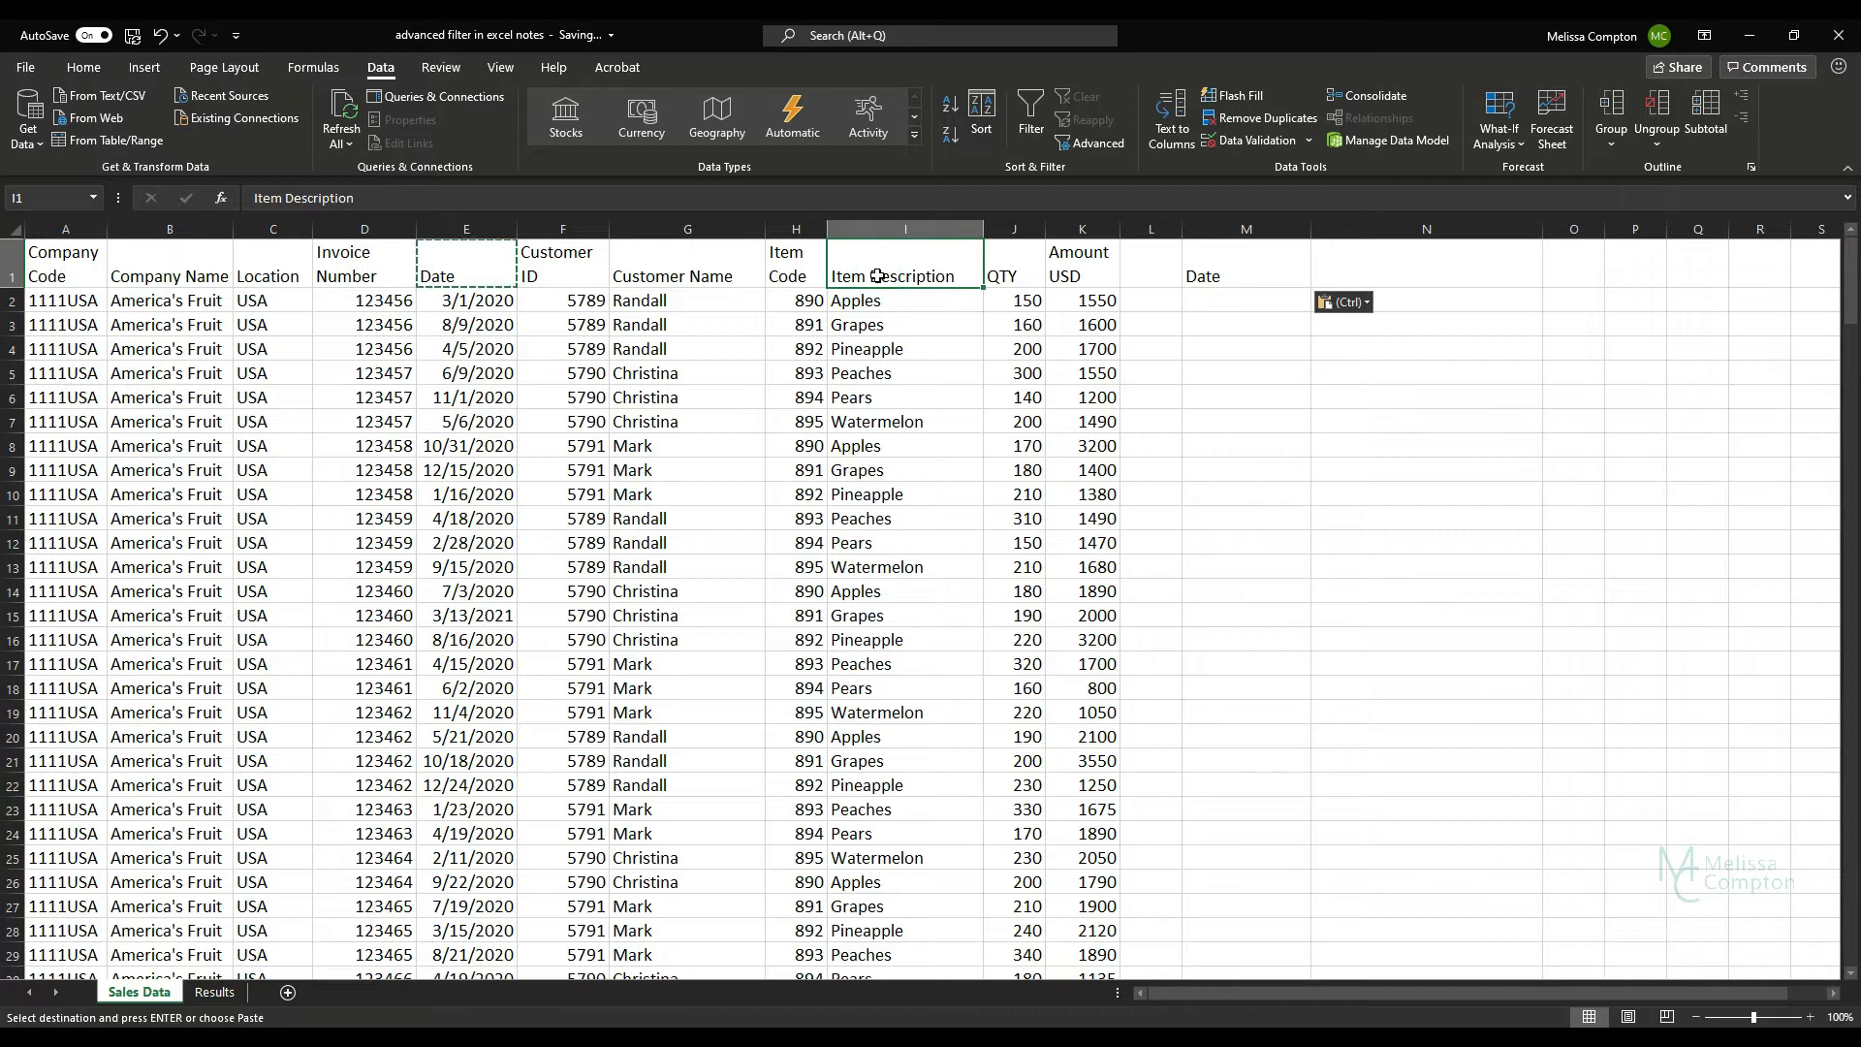
{"action": "key", "text": "ctrl+c"}
{"action": "left_click", "coordinate": [1401, 272]}
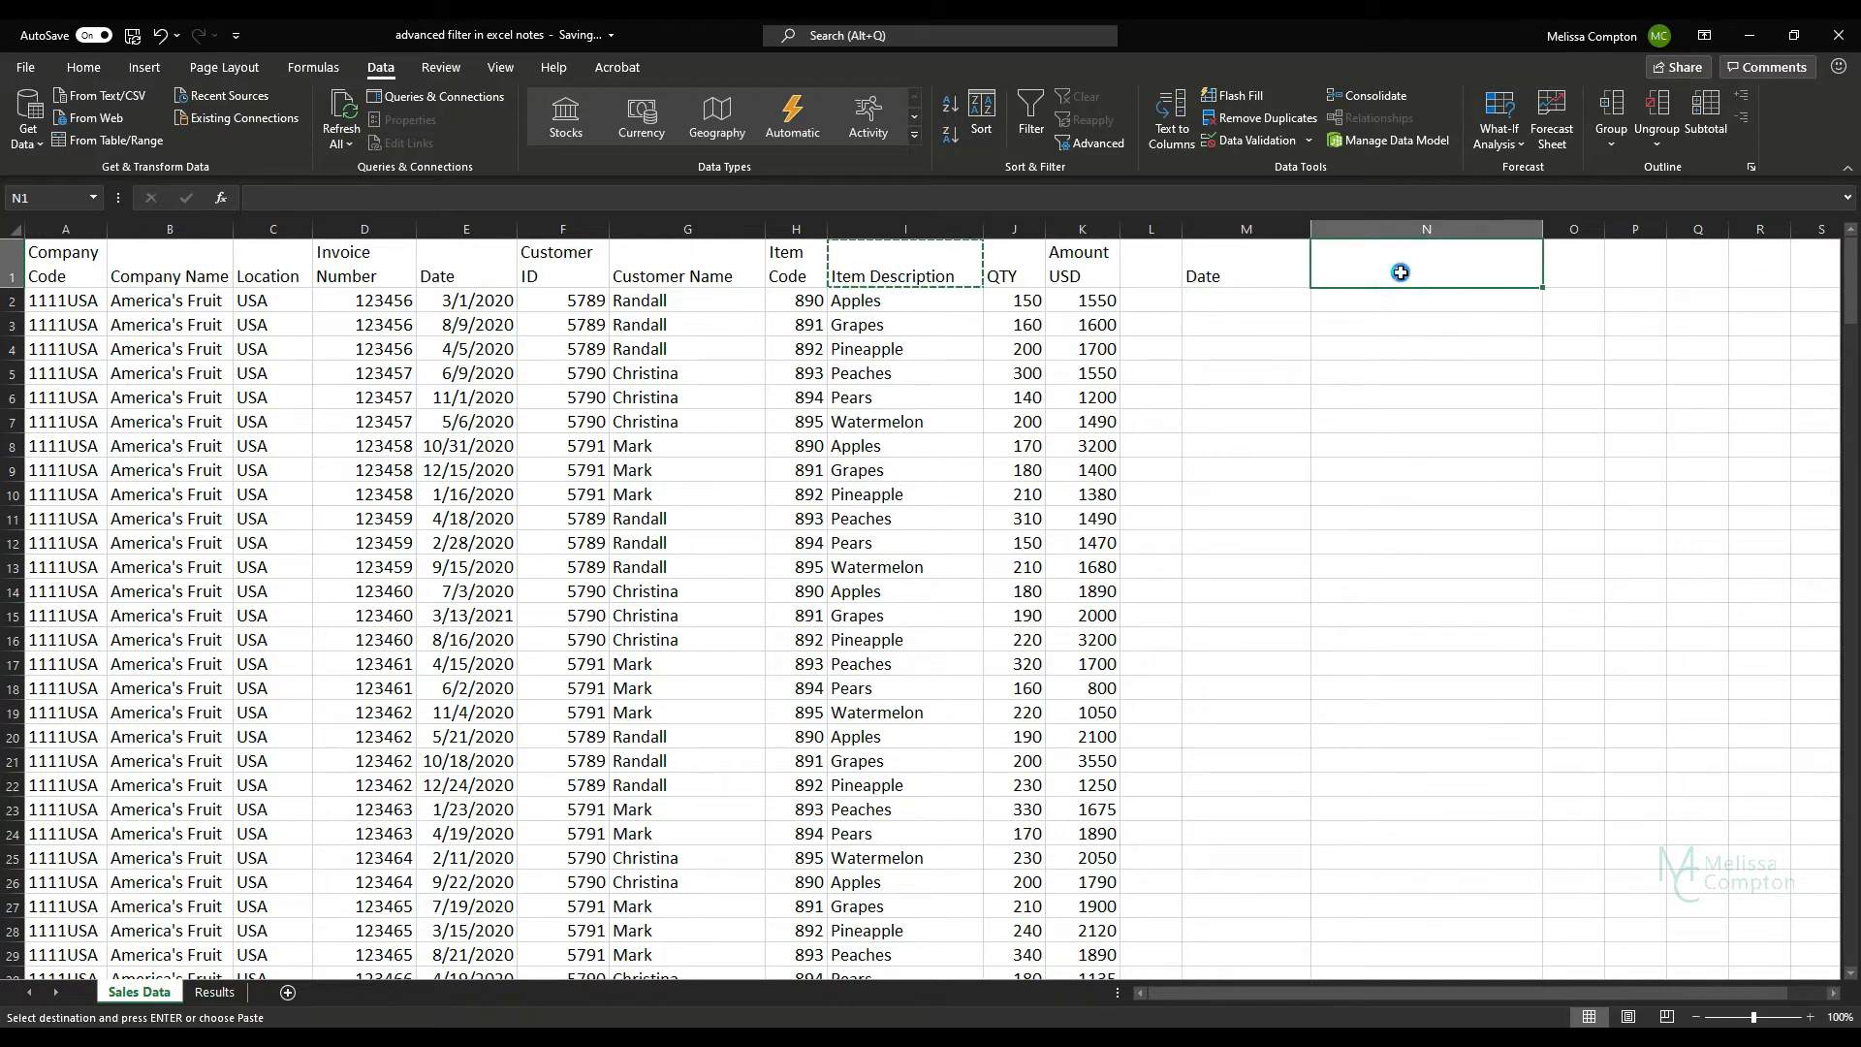
{"action": "key", "text": "ctrl+v"}
Enter the criteria <=6/30/2020 under the Date heading in M2 and *Apples* under Item Description in N2.
{"action": "left_click", "coordinate": [1214, 301]}
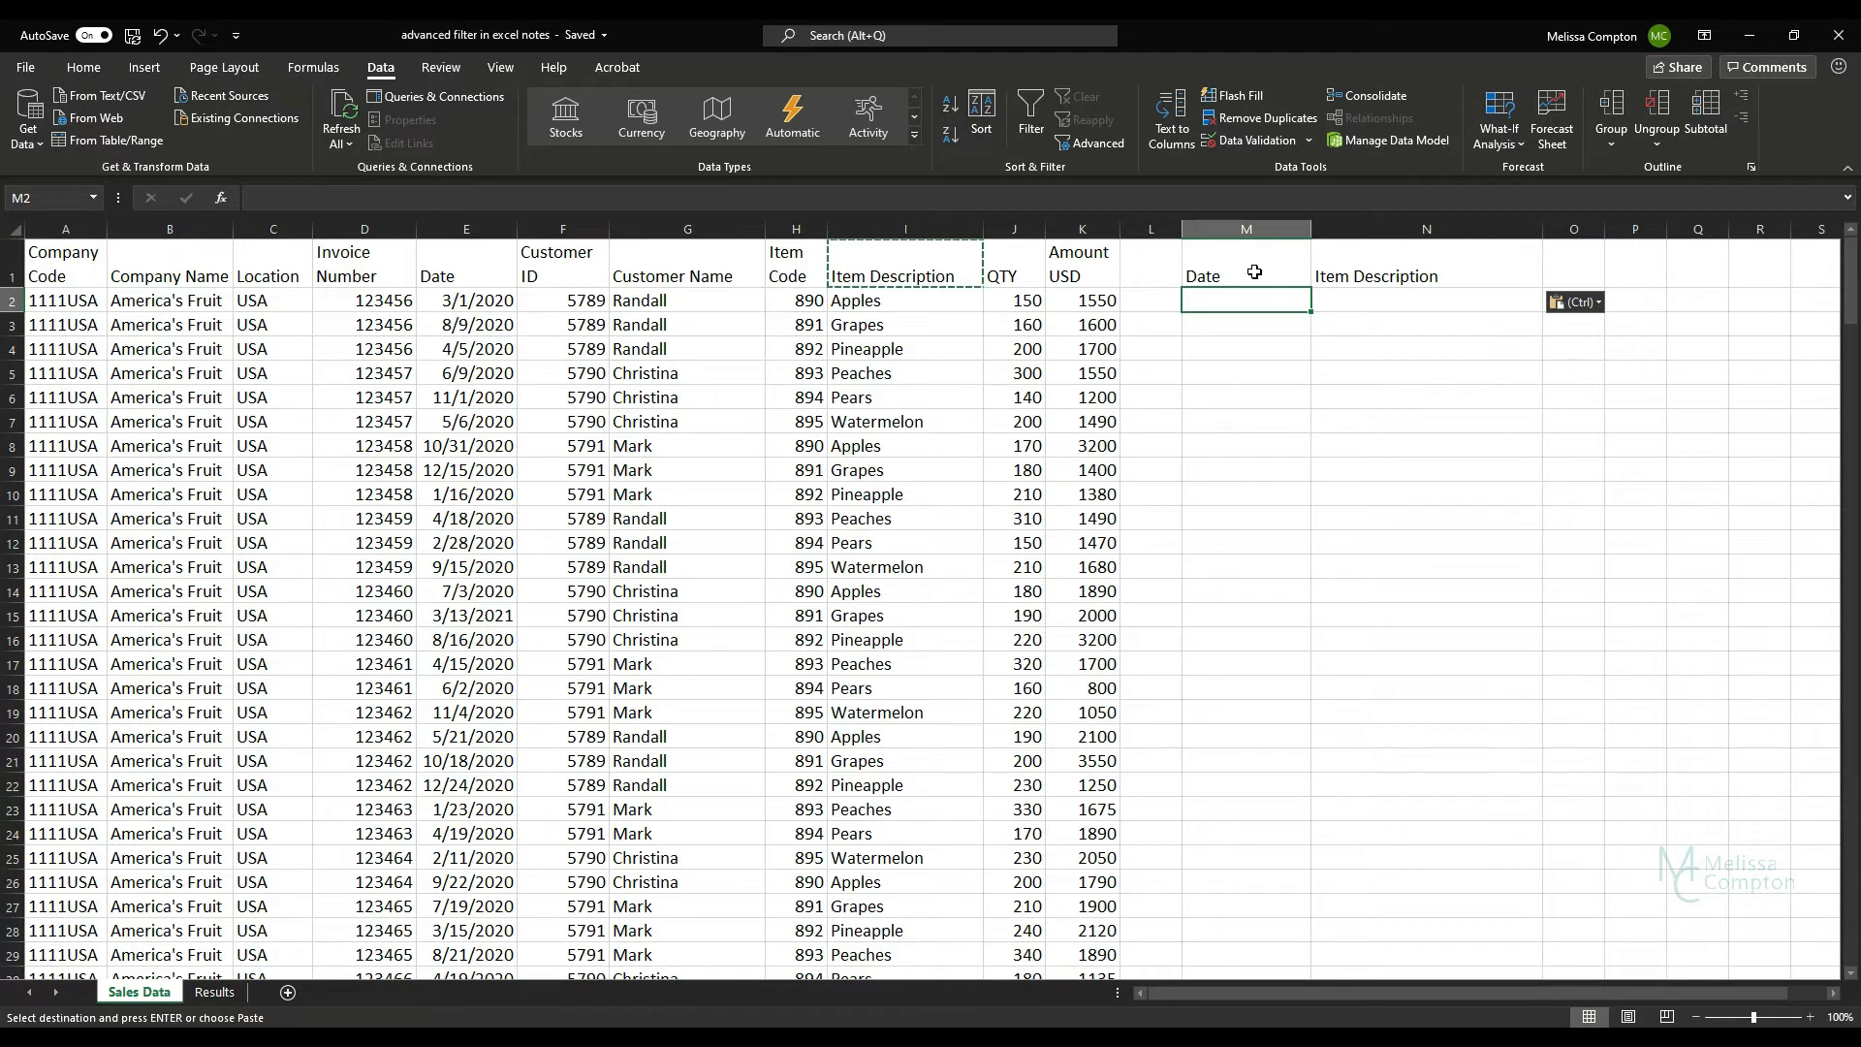
{"action": "type", "text": "<"}
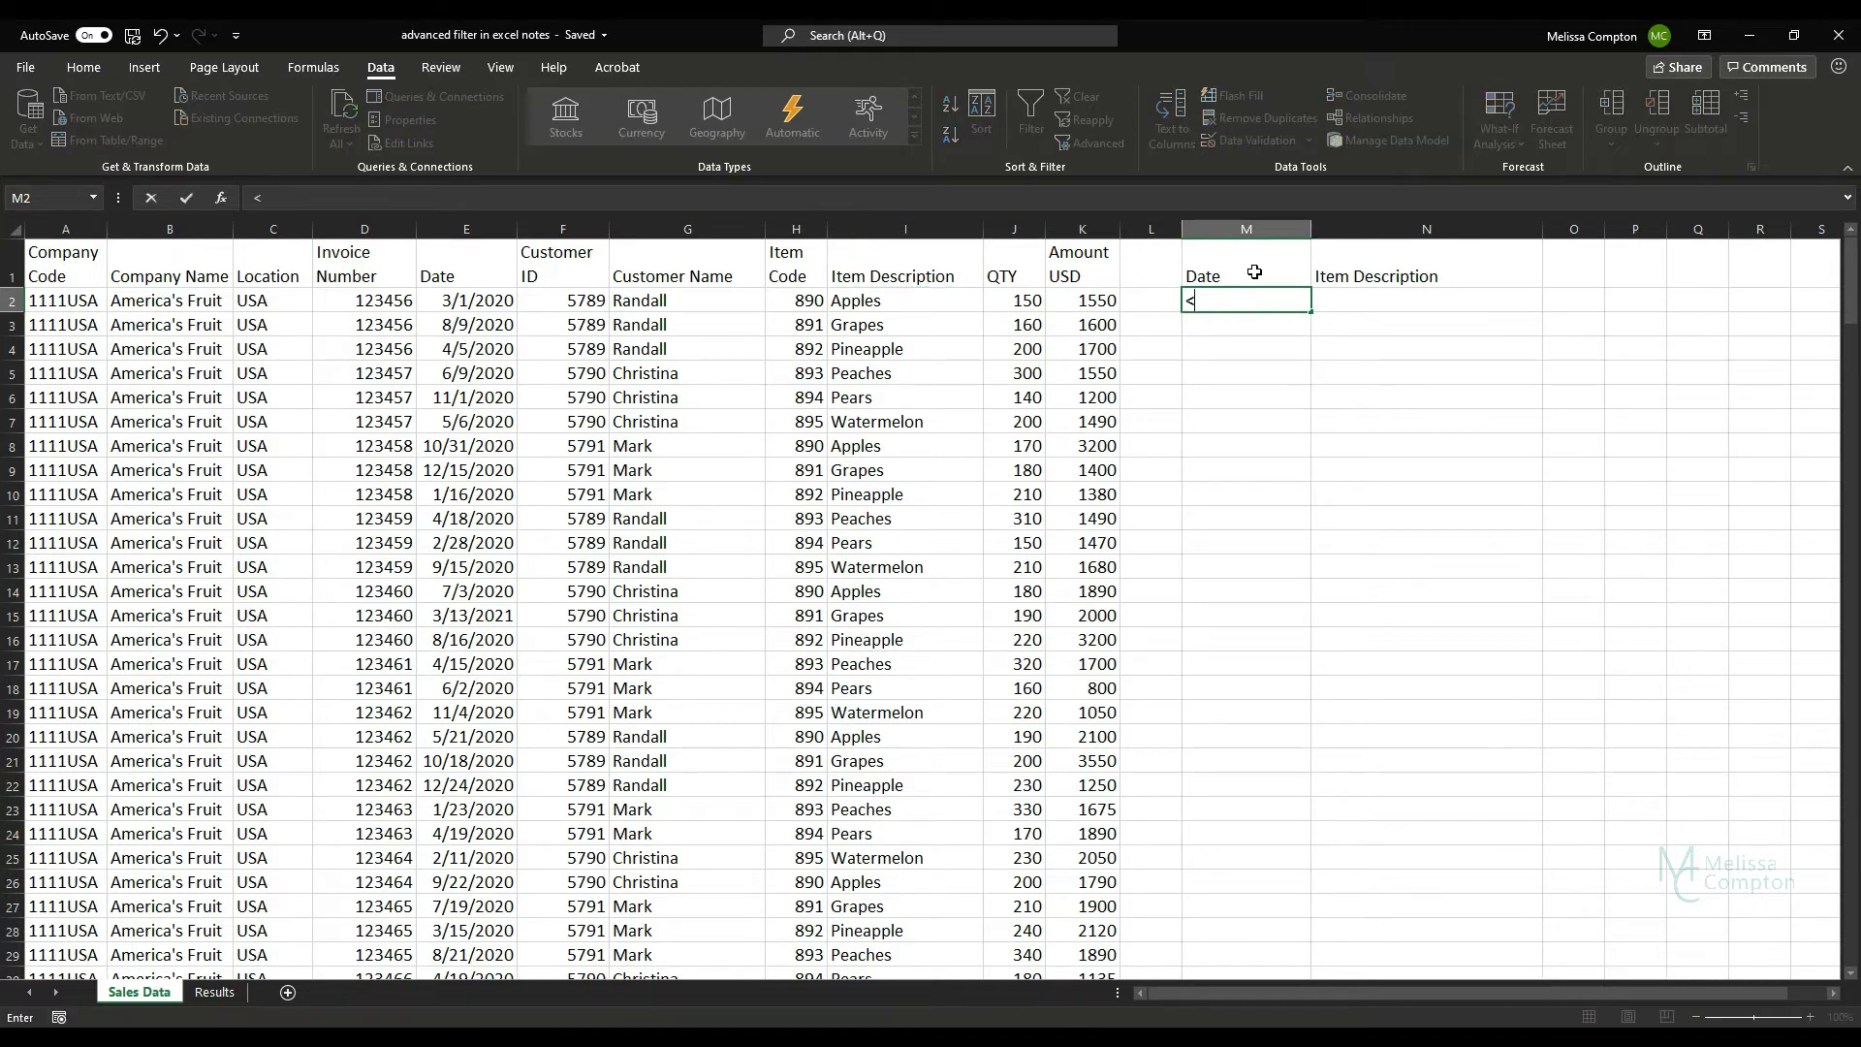
{"action": "type", "text": "=6/30/2020"}
{"action": "key", "text": "Tab"}
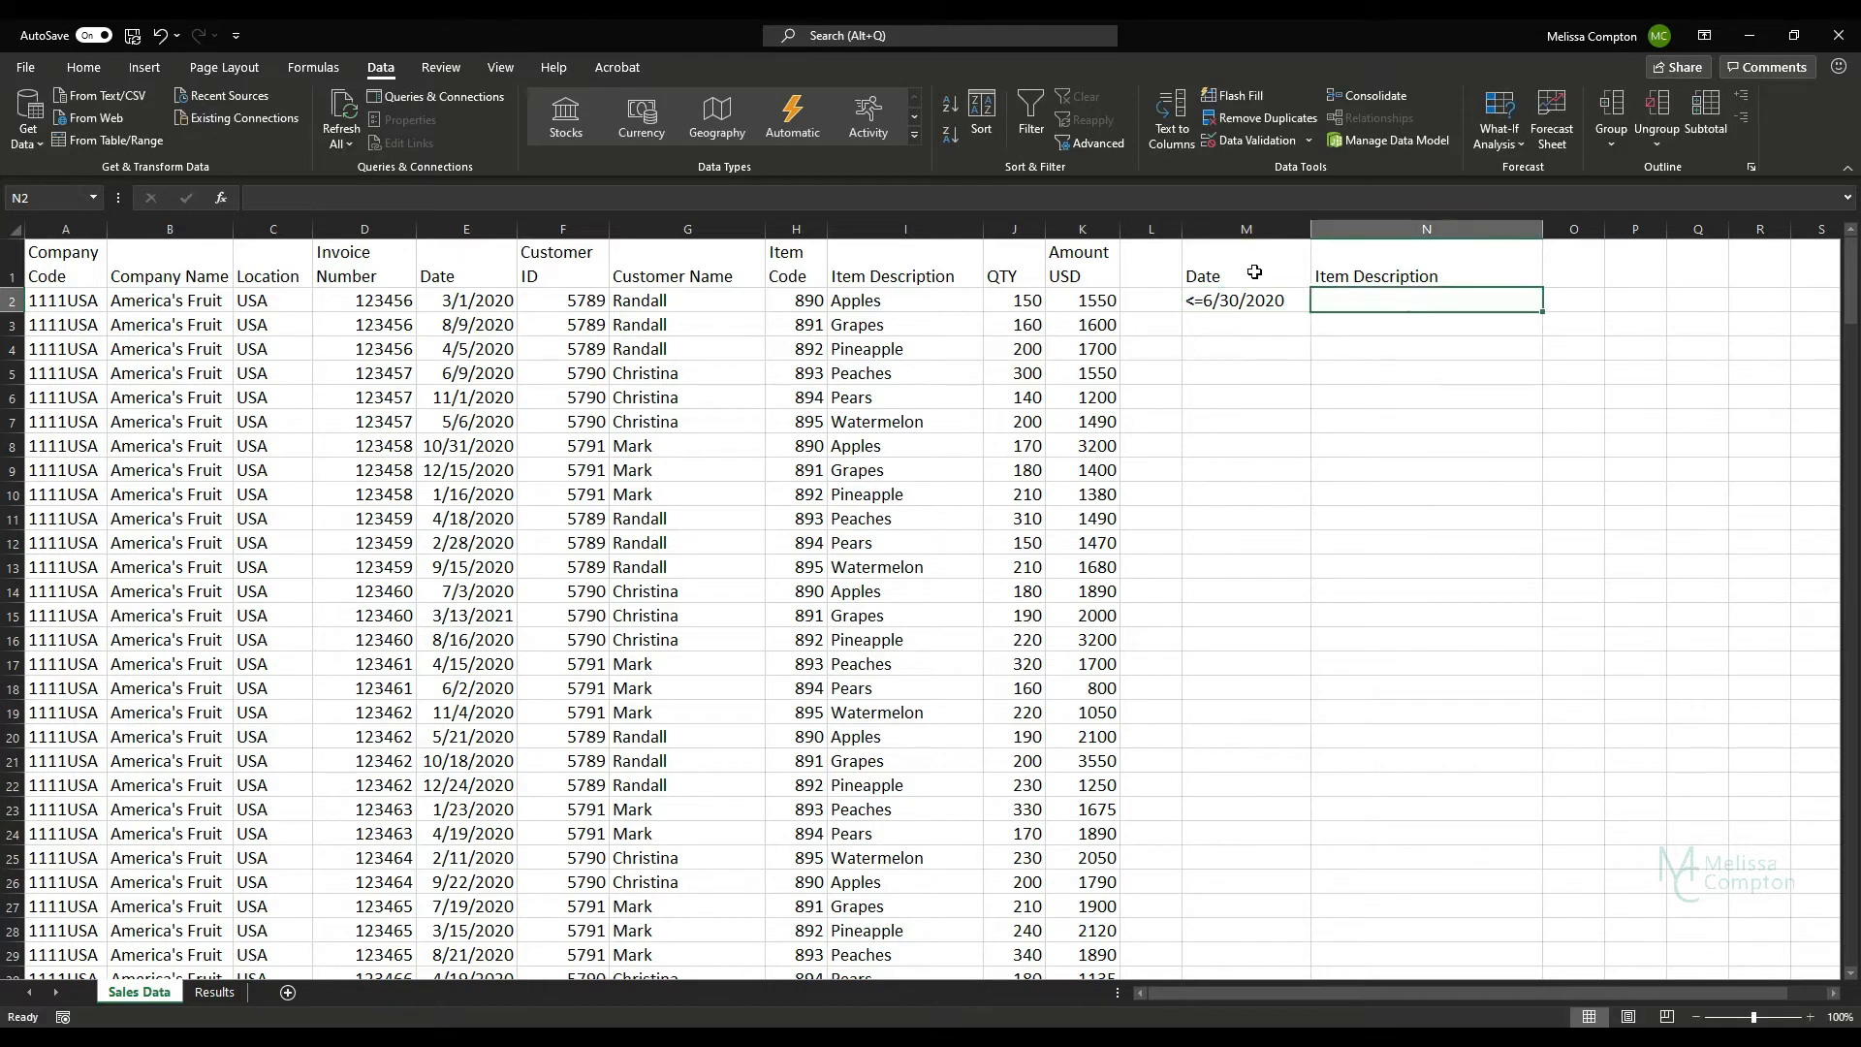
{"action": "type", "text": "*"}
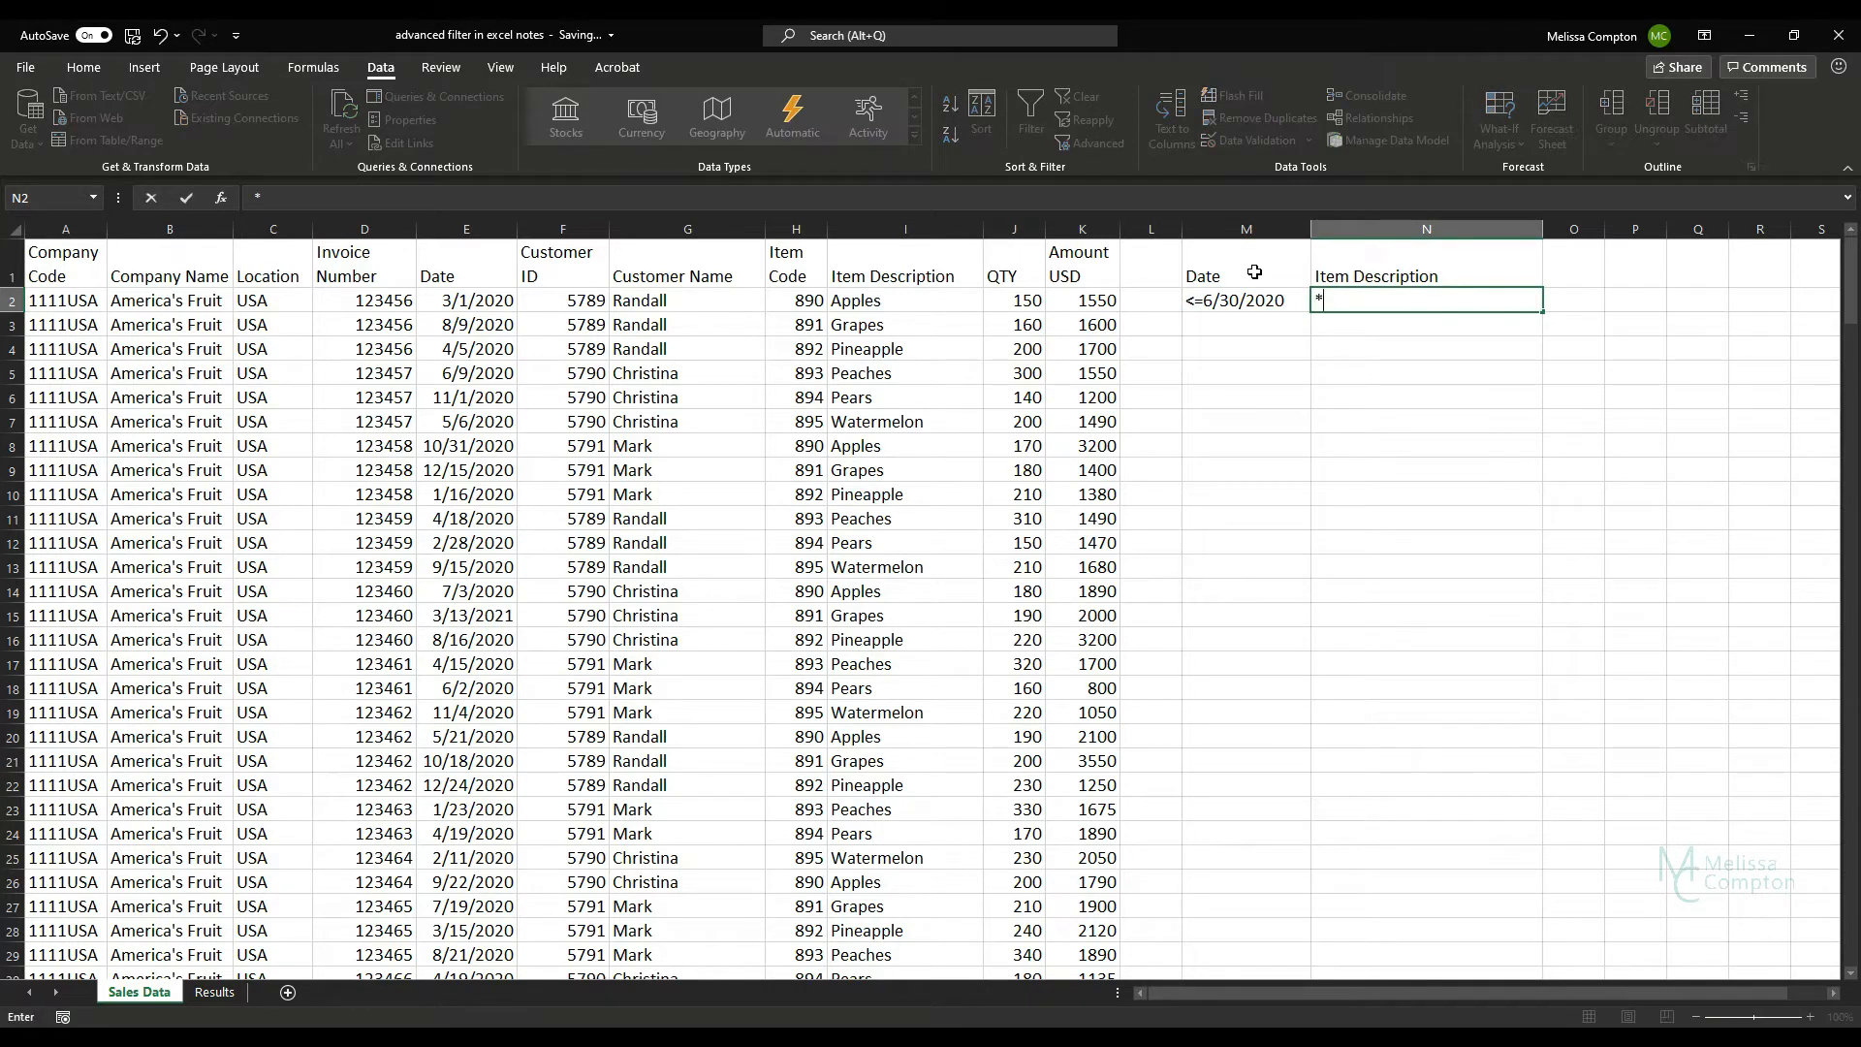
{"action": "type", "text": "Apples*"}
{"action": "left_click", "coordinate": [67, 283]}
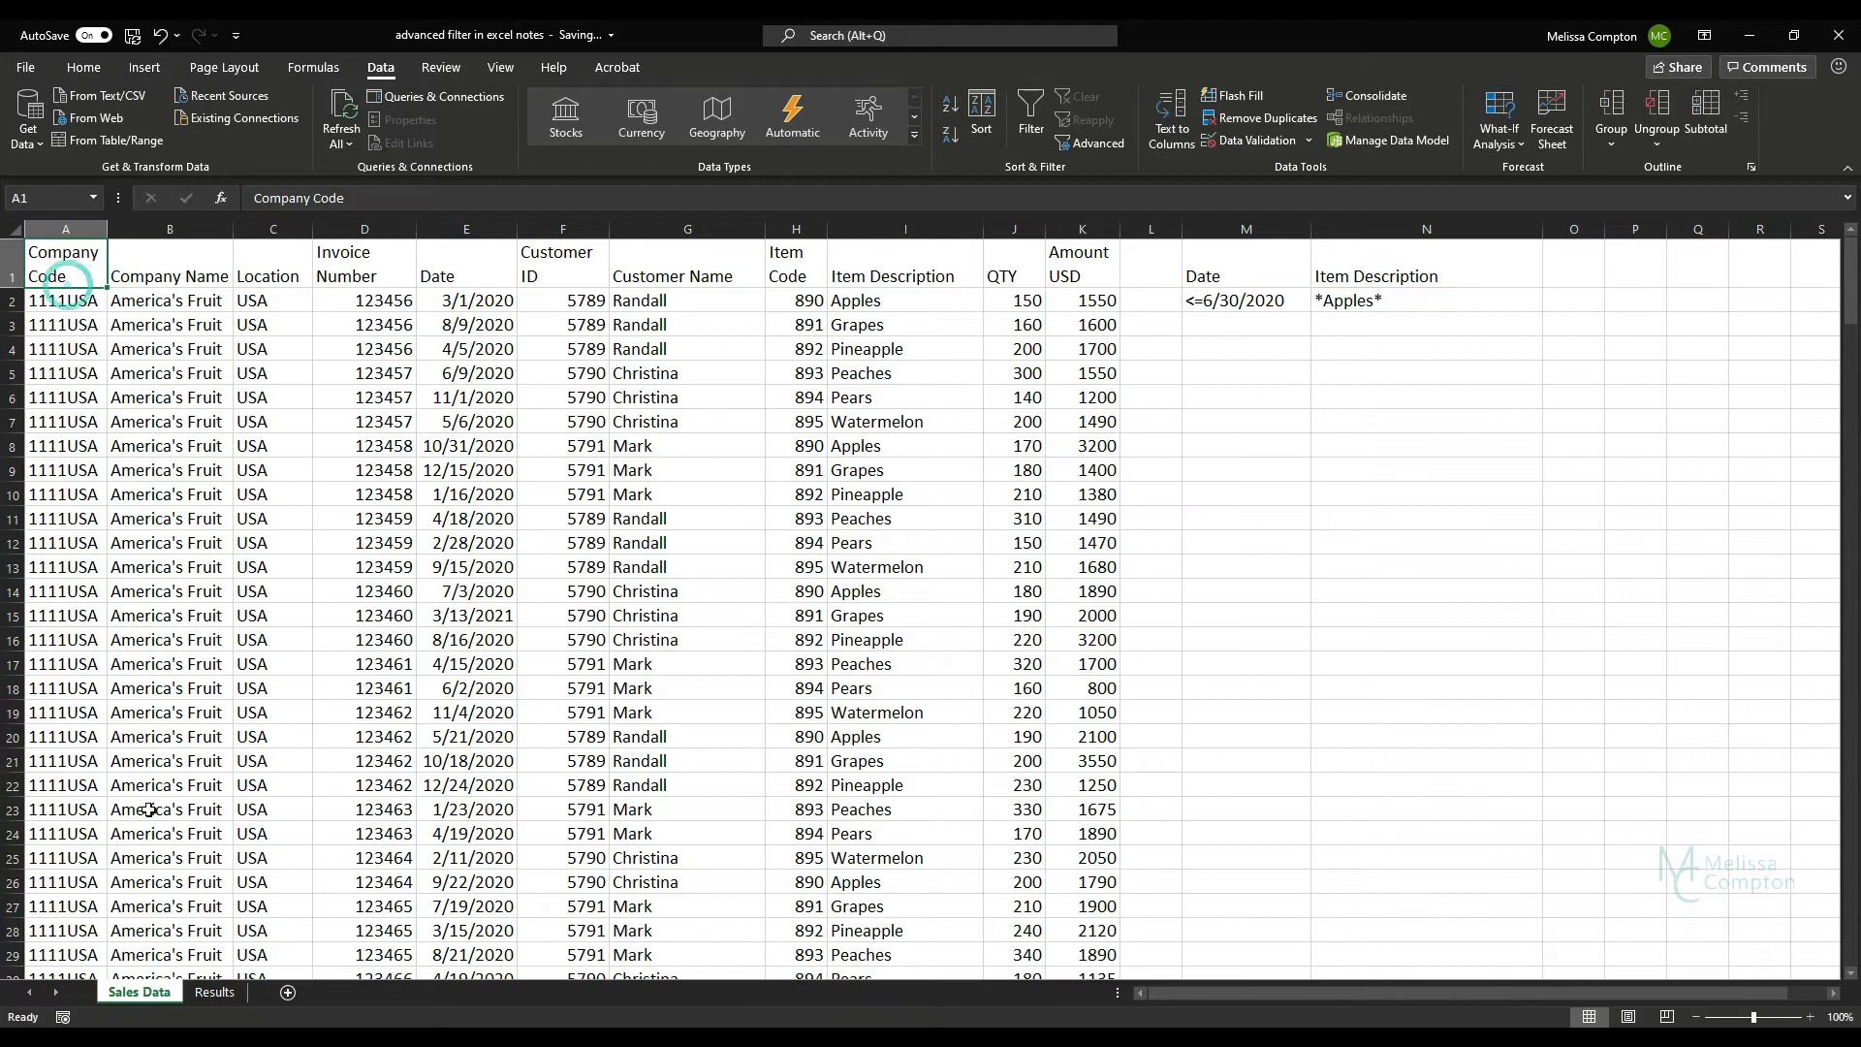
Start an Advanced Filter from the Results sheet that copies to another location, using Sales Data A1:K200 as the list range.
{"action": "left_click", "coordinate": [215, 992]}
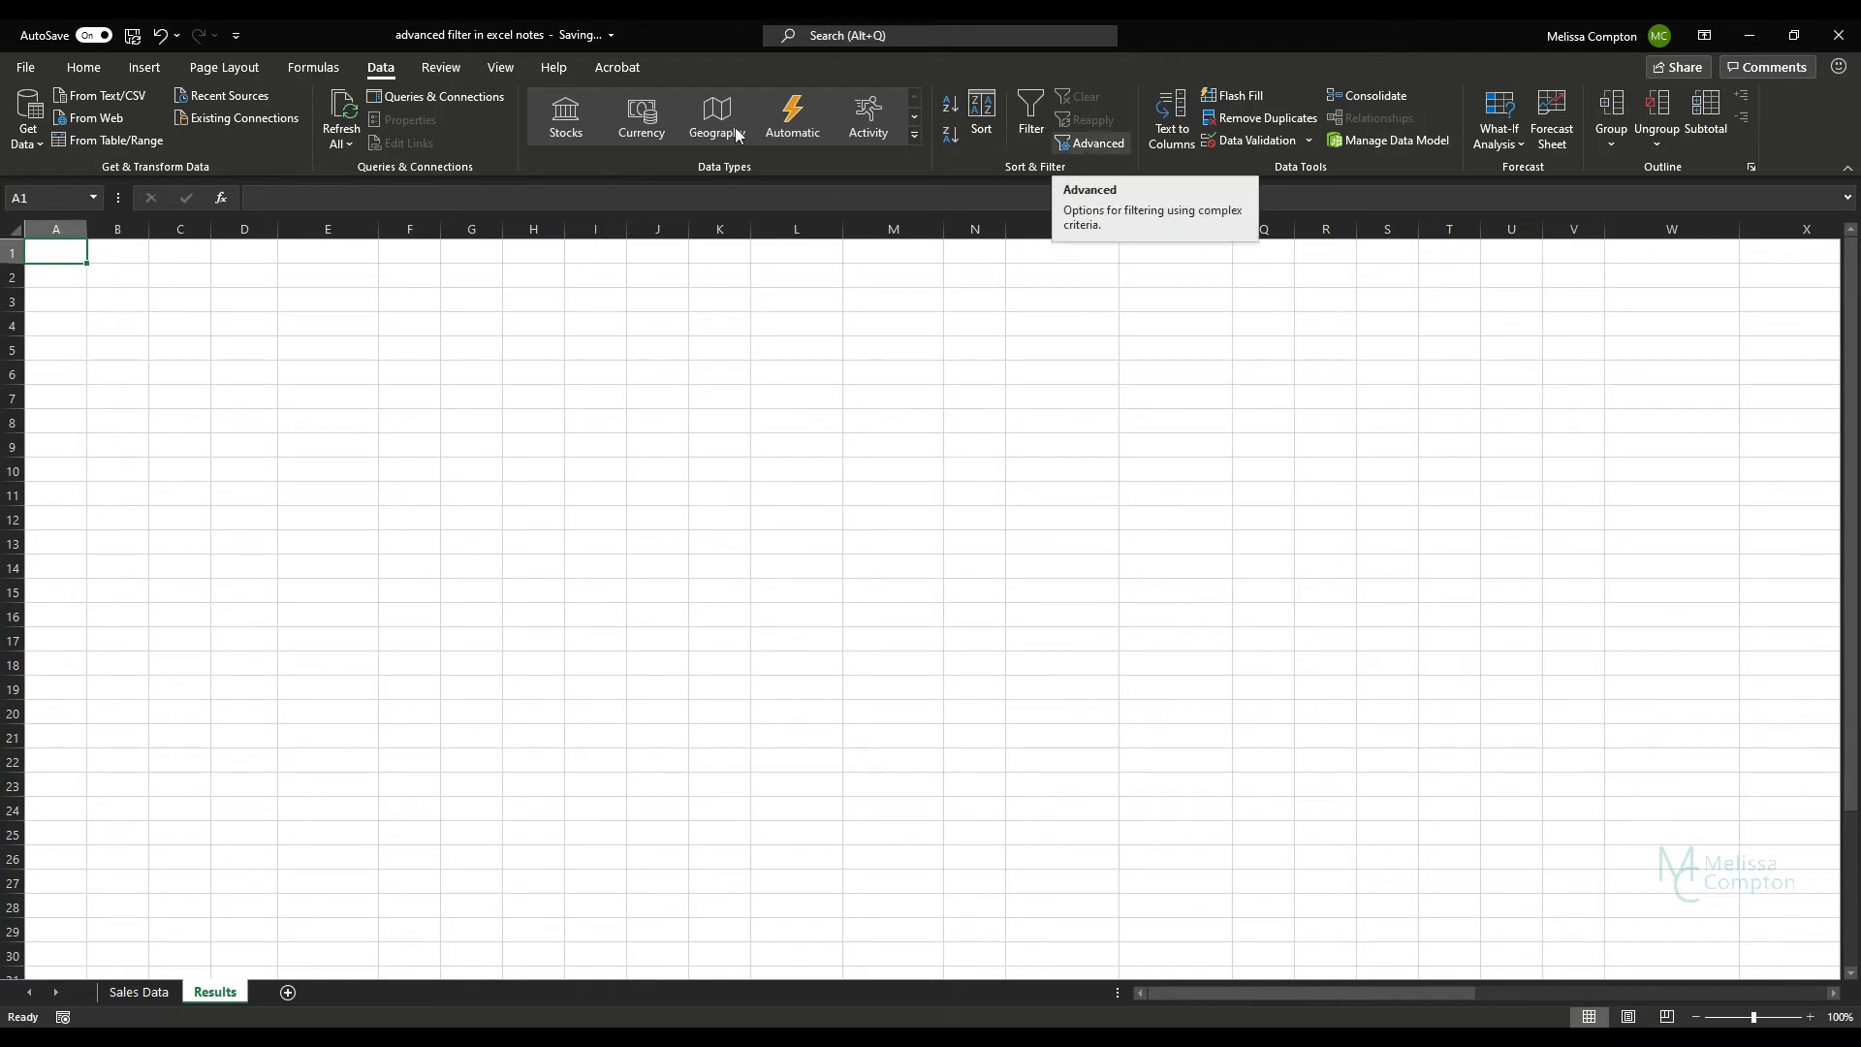
{"action": "left_click", "coordinate": [1101, 153]}
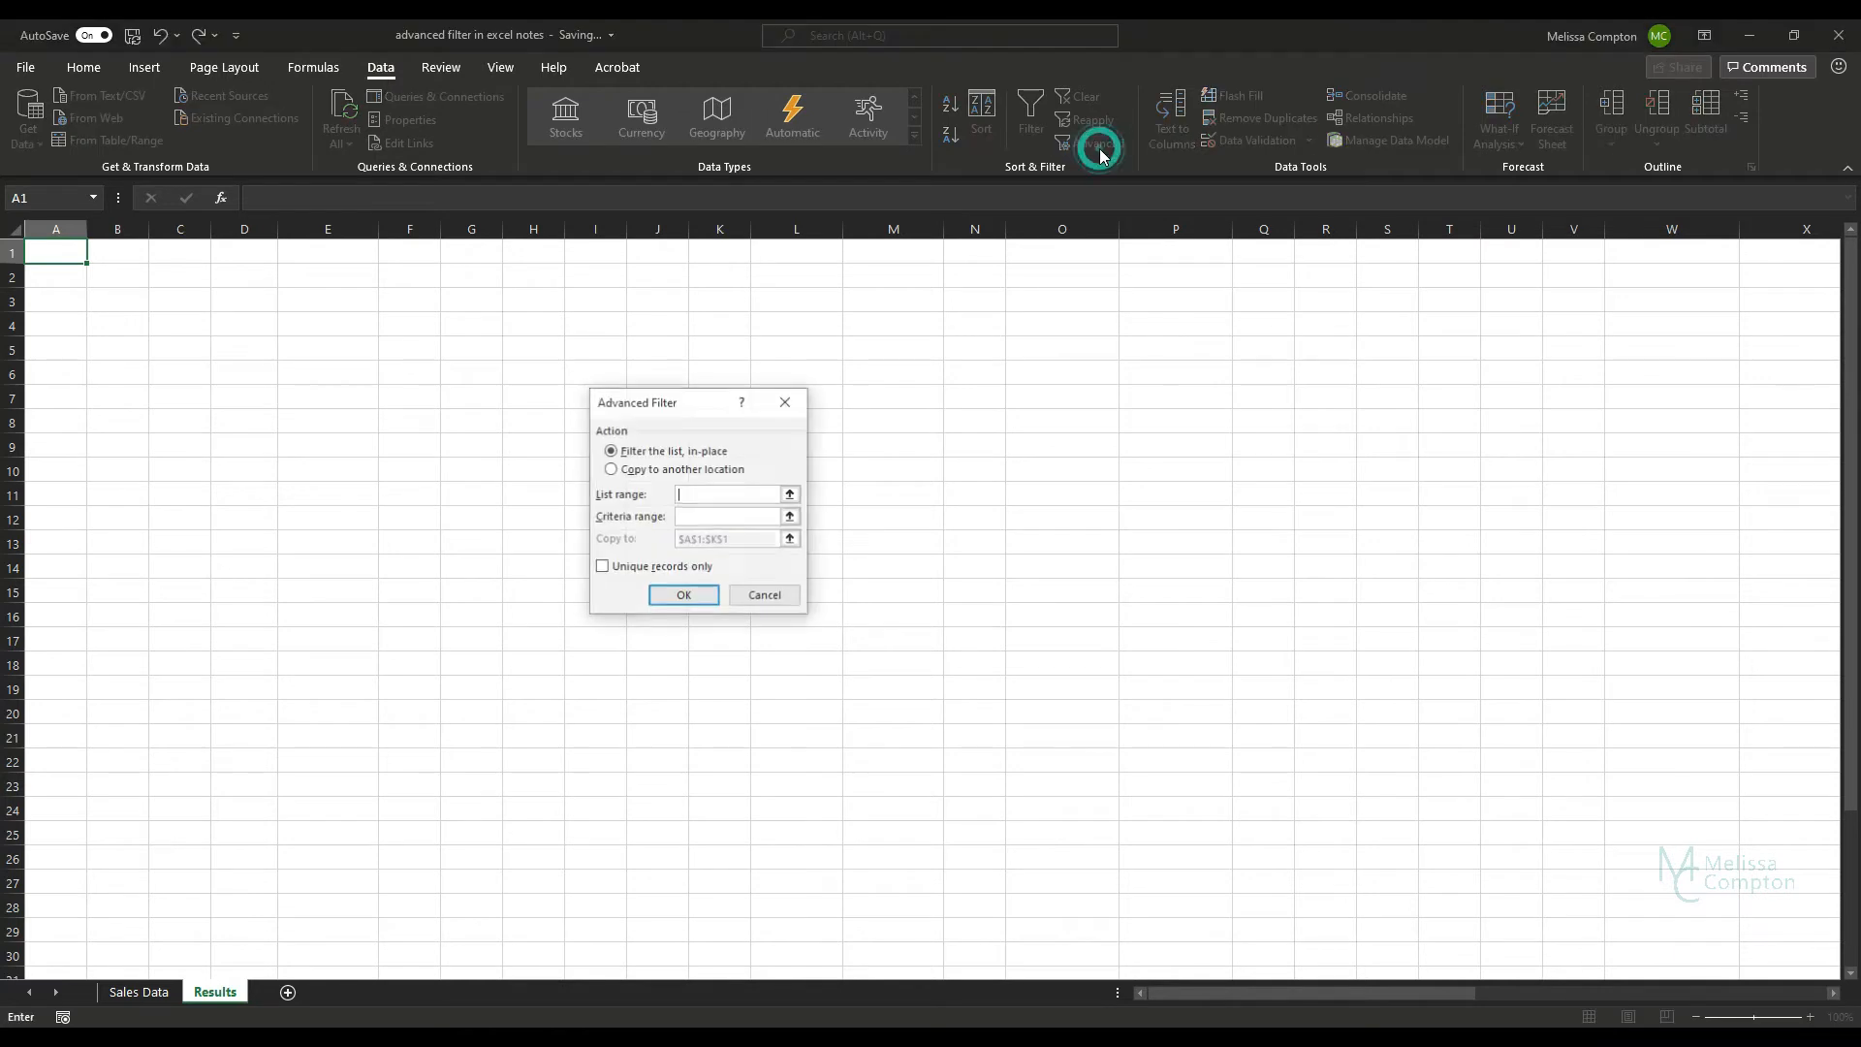
{"action": "left_click", "coordinate": [611, 470]}
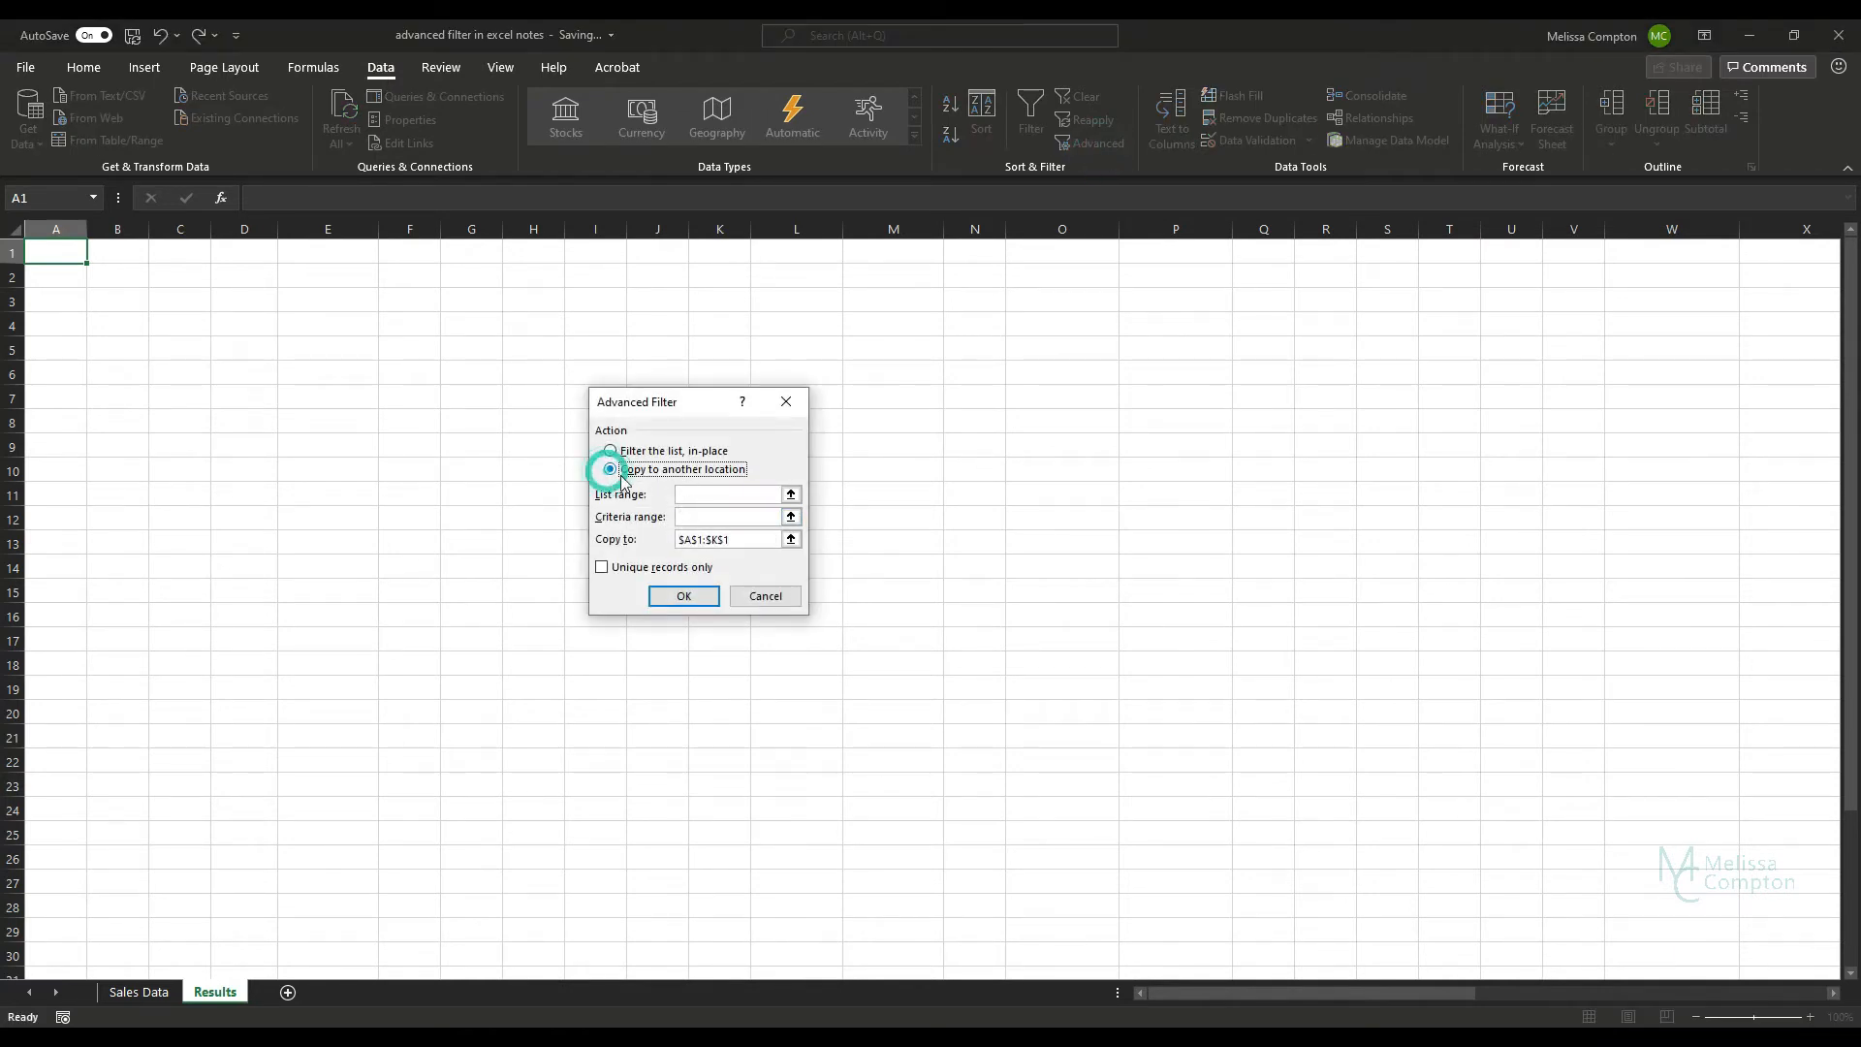
{"action": "left_click", "coordinate": [700, 496]}
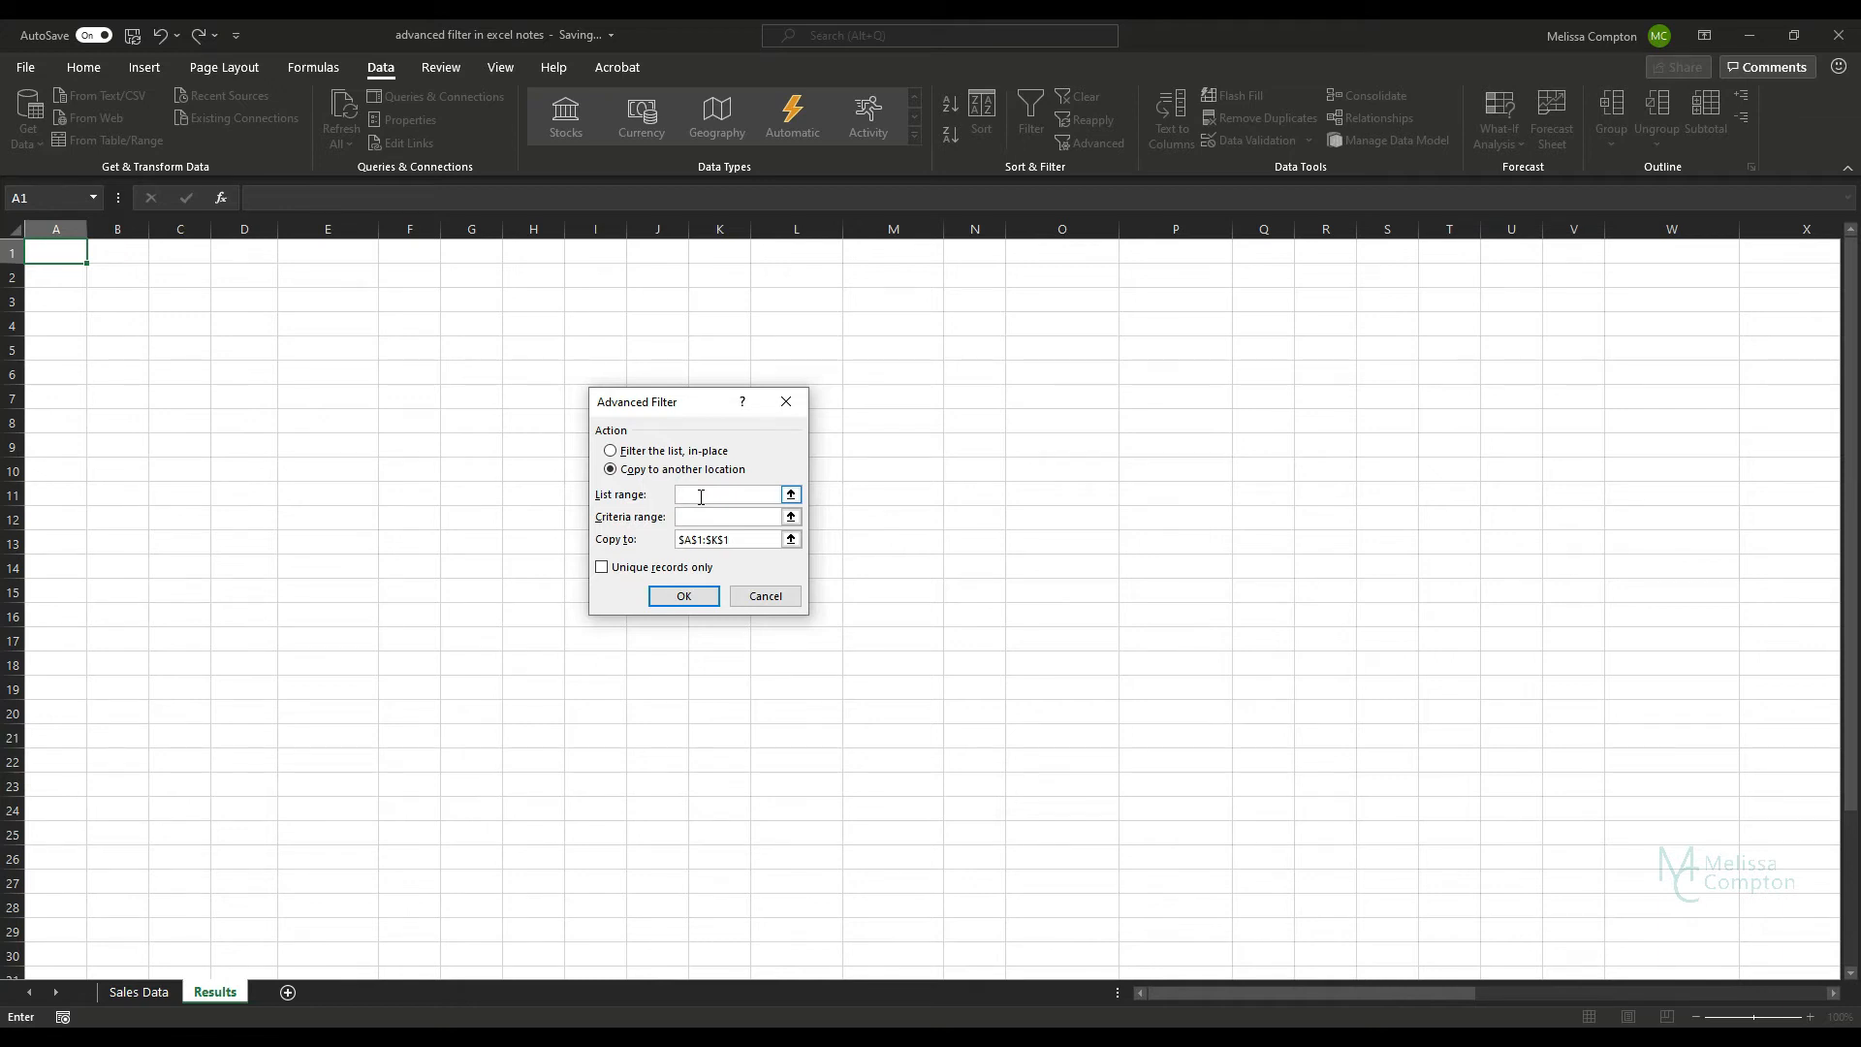
{"action": "left_click", "coordinate": [149, 992]}
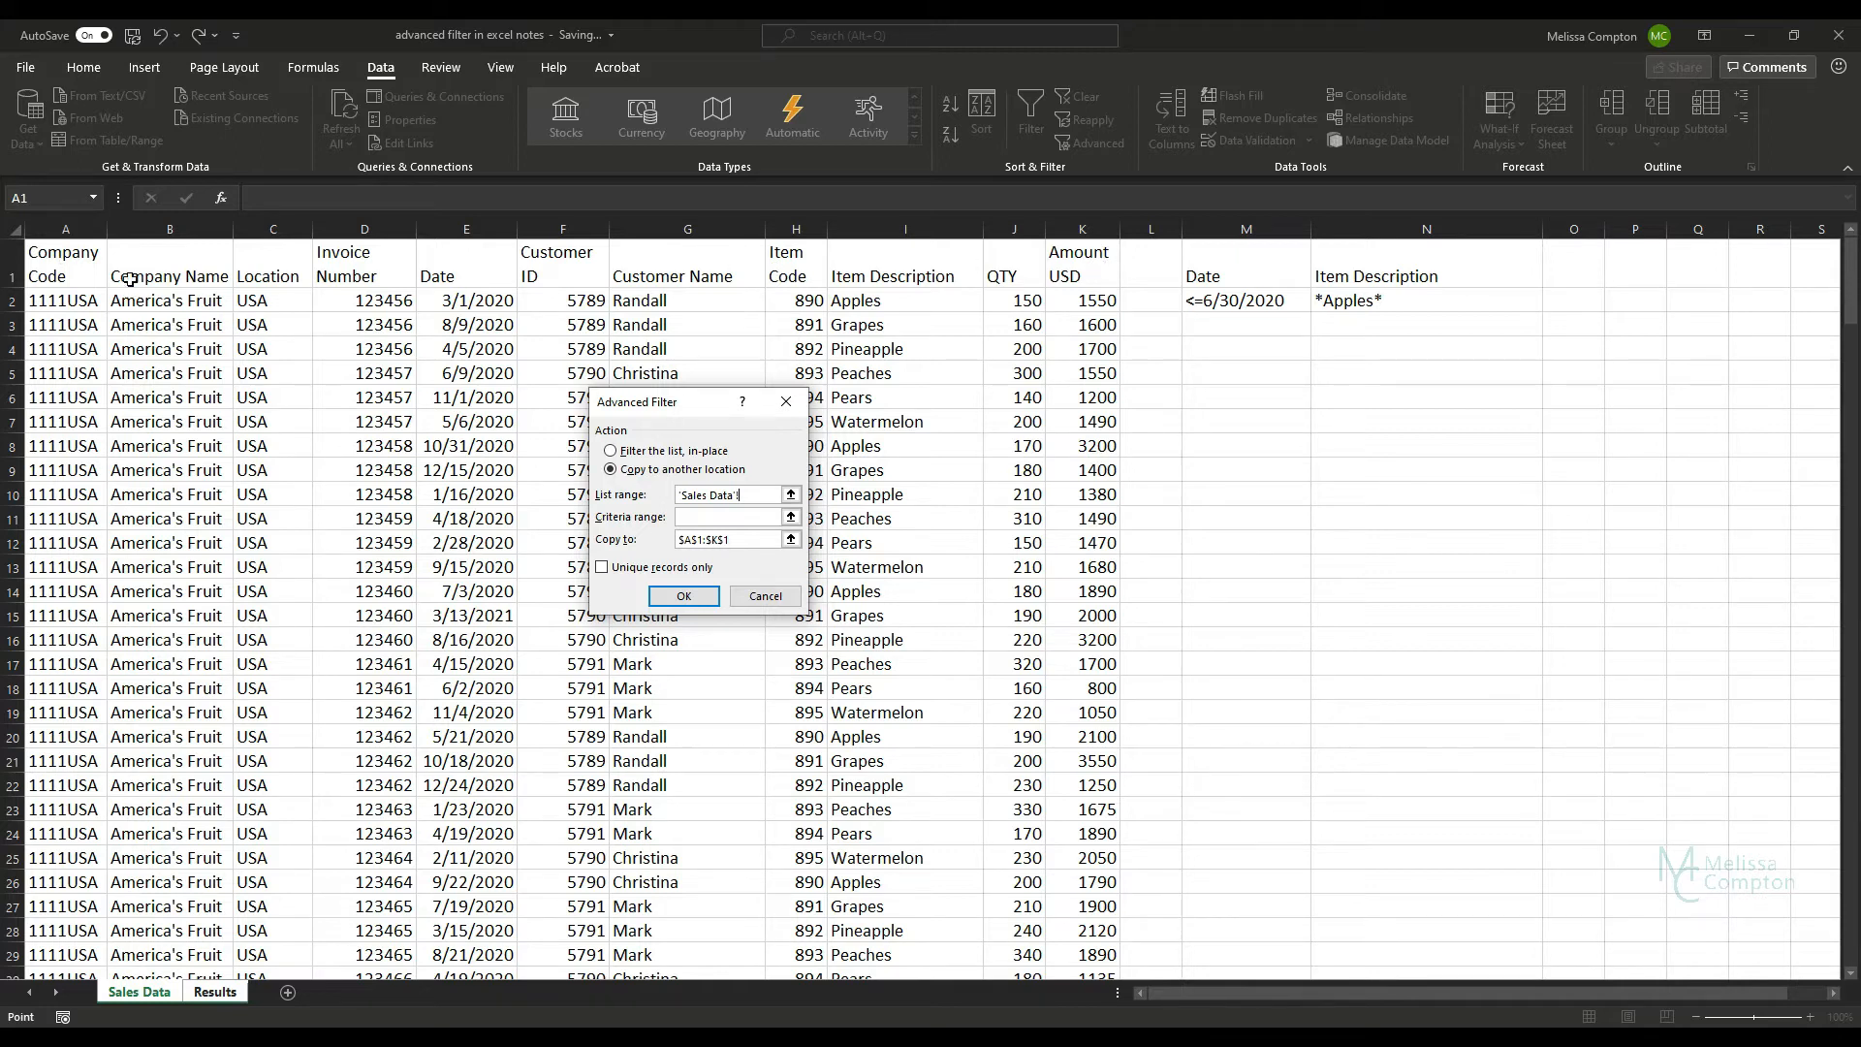
{"action": "left_click", "coordinate": [47, 276]}
{"action": "key", "text": "ctrl+shift+Right"}
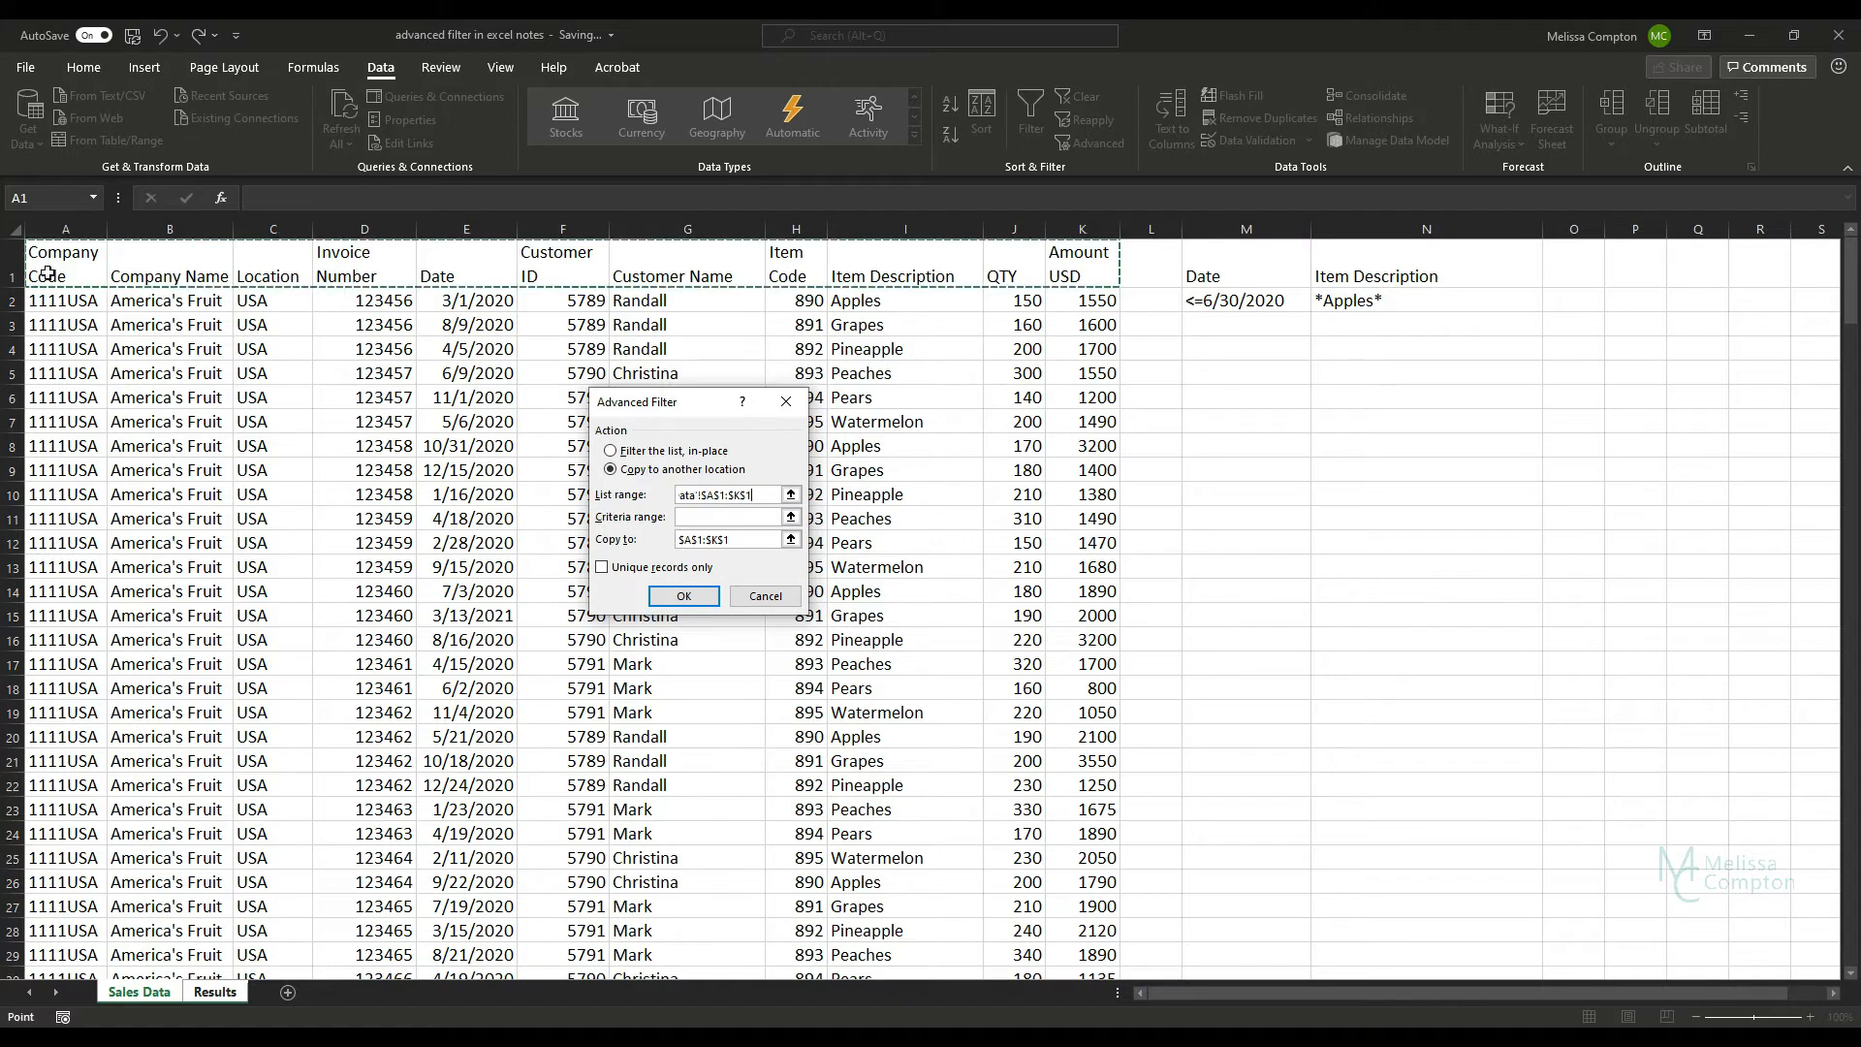
{"action": "key", "text": "ctrl+shift+Down"}
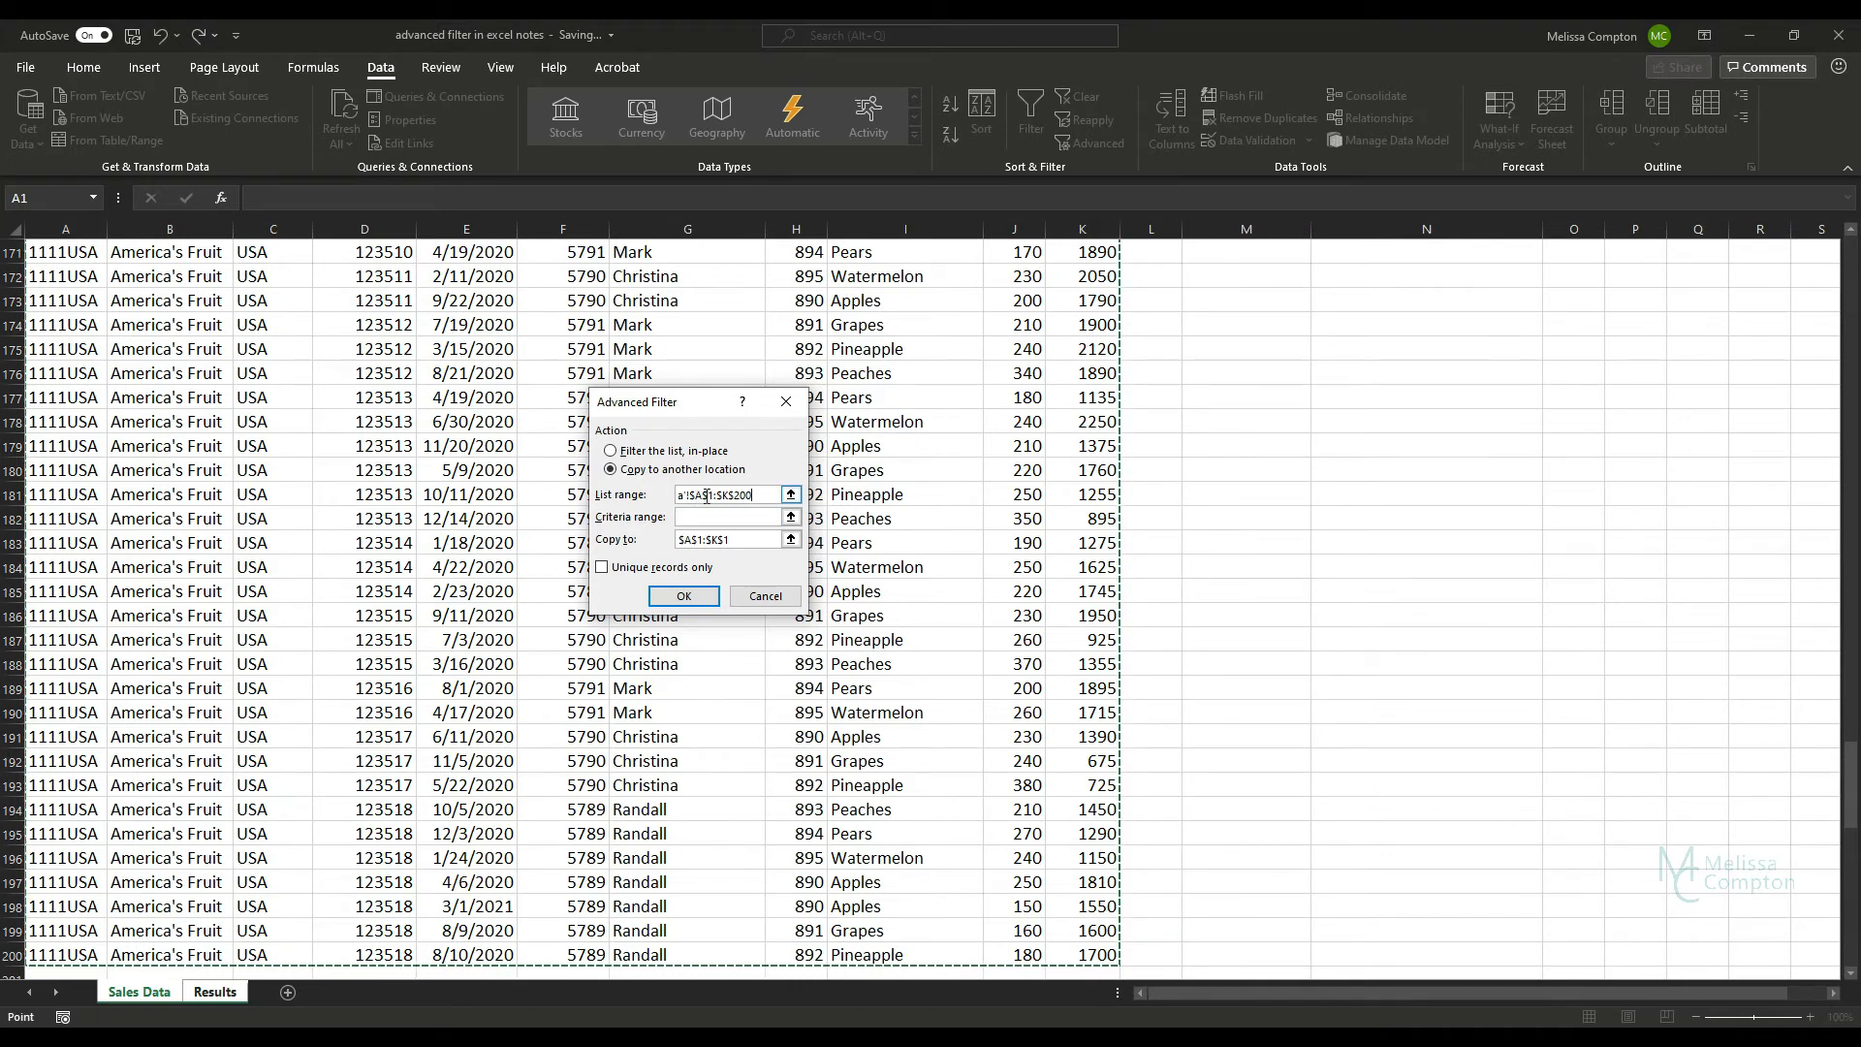
Set the filter's criteria range to M1:N2 on the Sales Data sheet.
{"action": "left_click", "coordinate": [687, 518]}
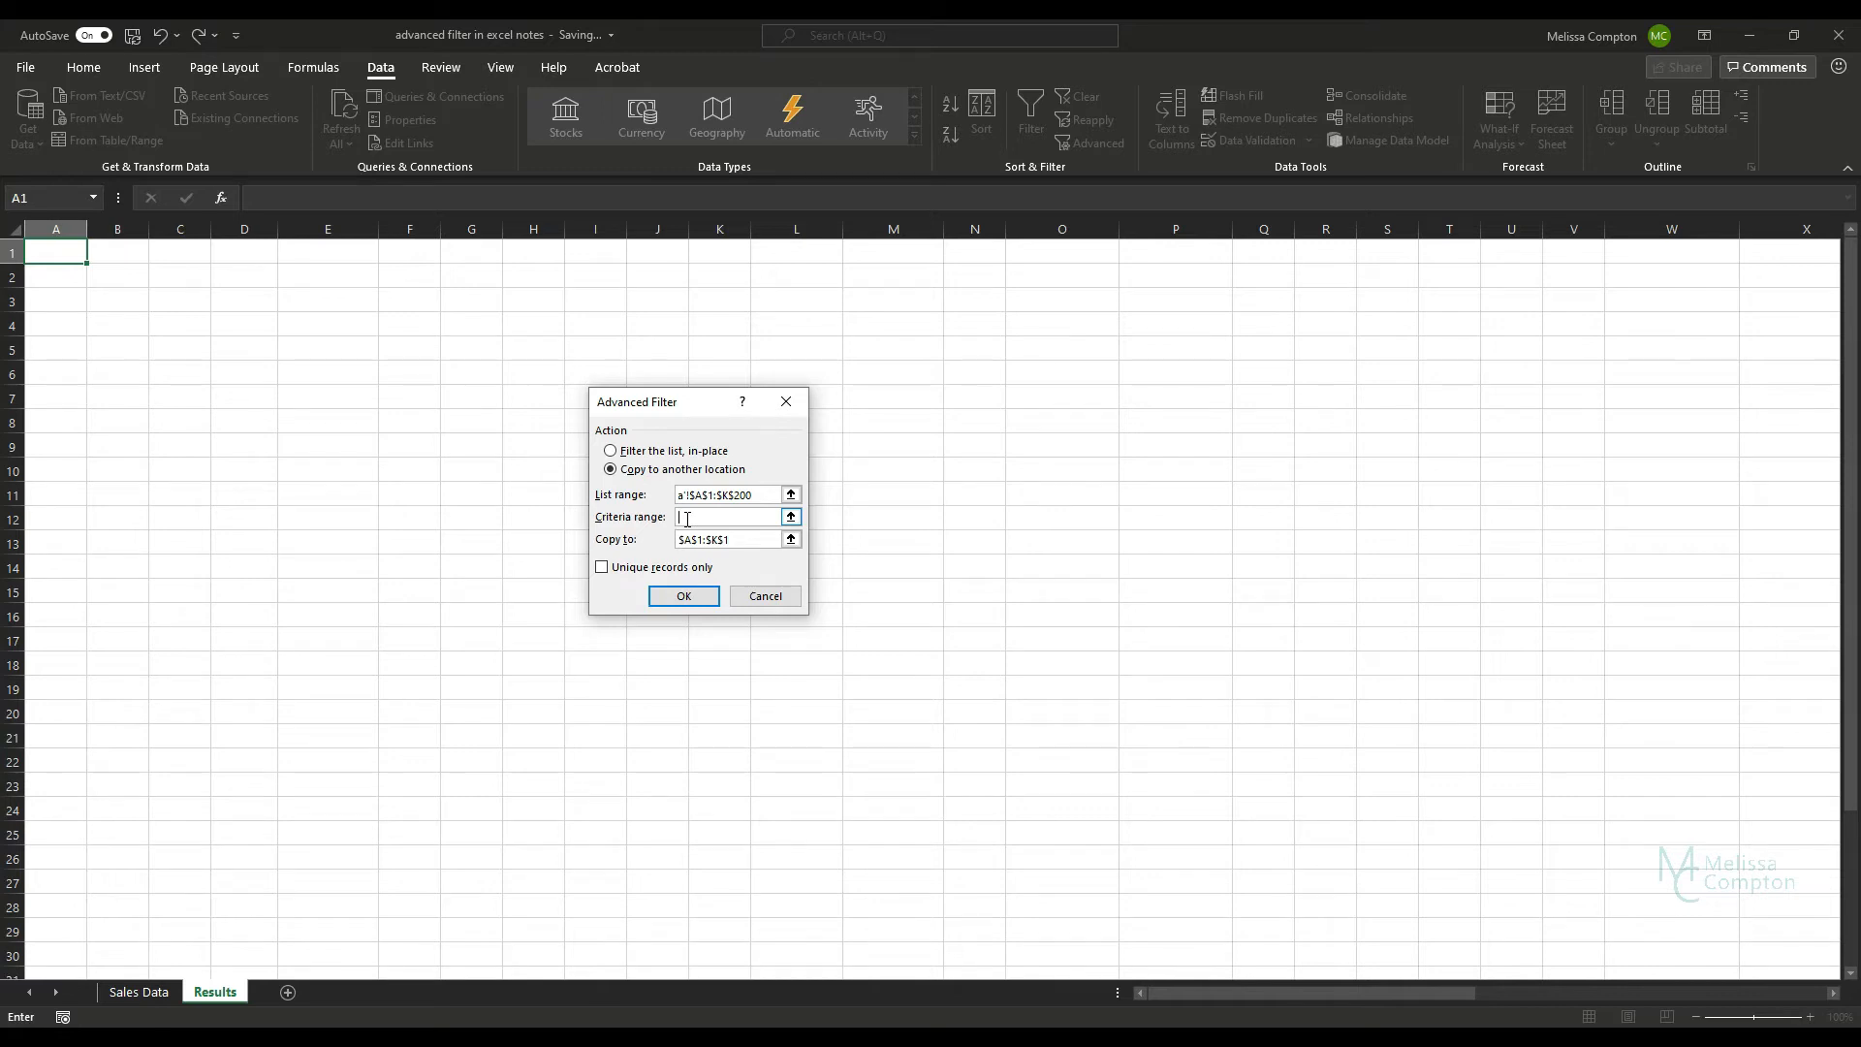
{"action": "left_click", "coordinate": [138, 991]}
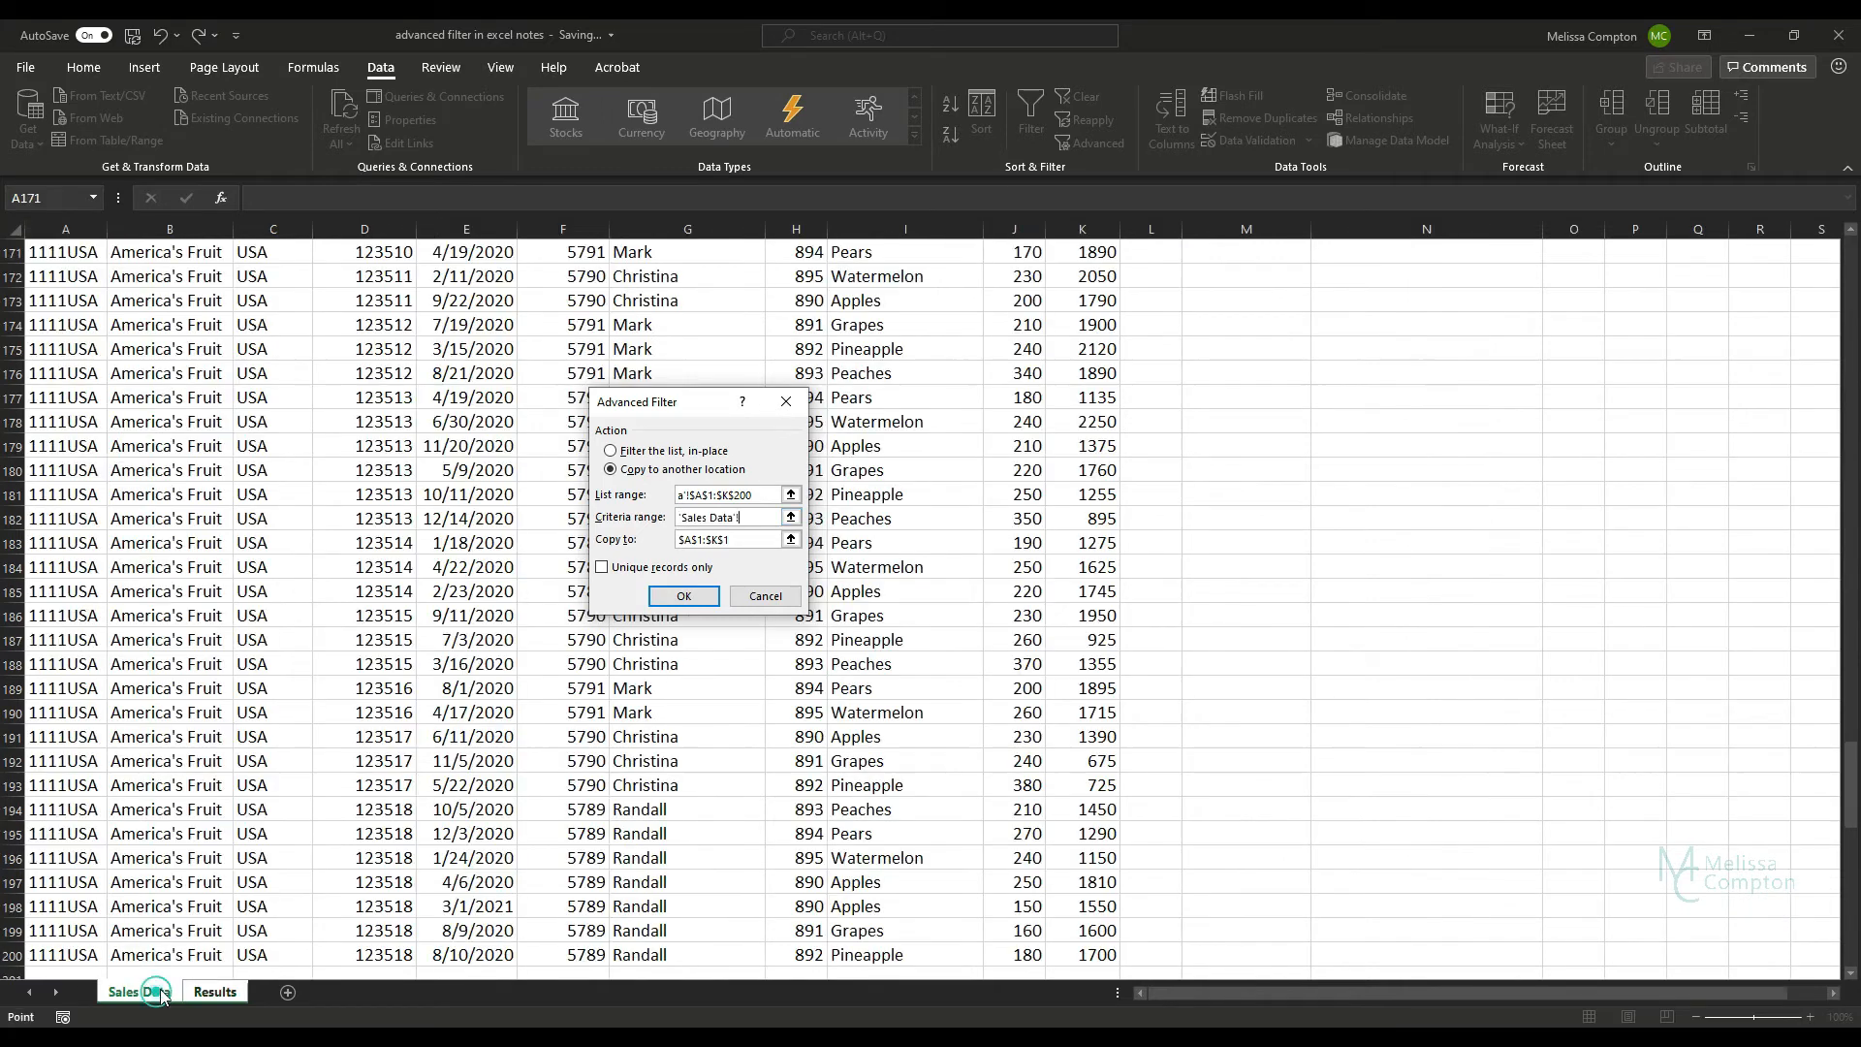
{"action": "scroll", "coordinate": [1074, 521], "scroll_direction": "up", "scroll_amount": 20}
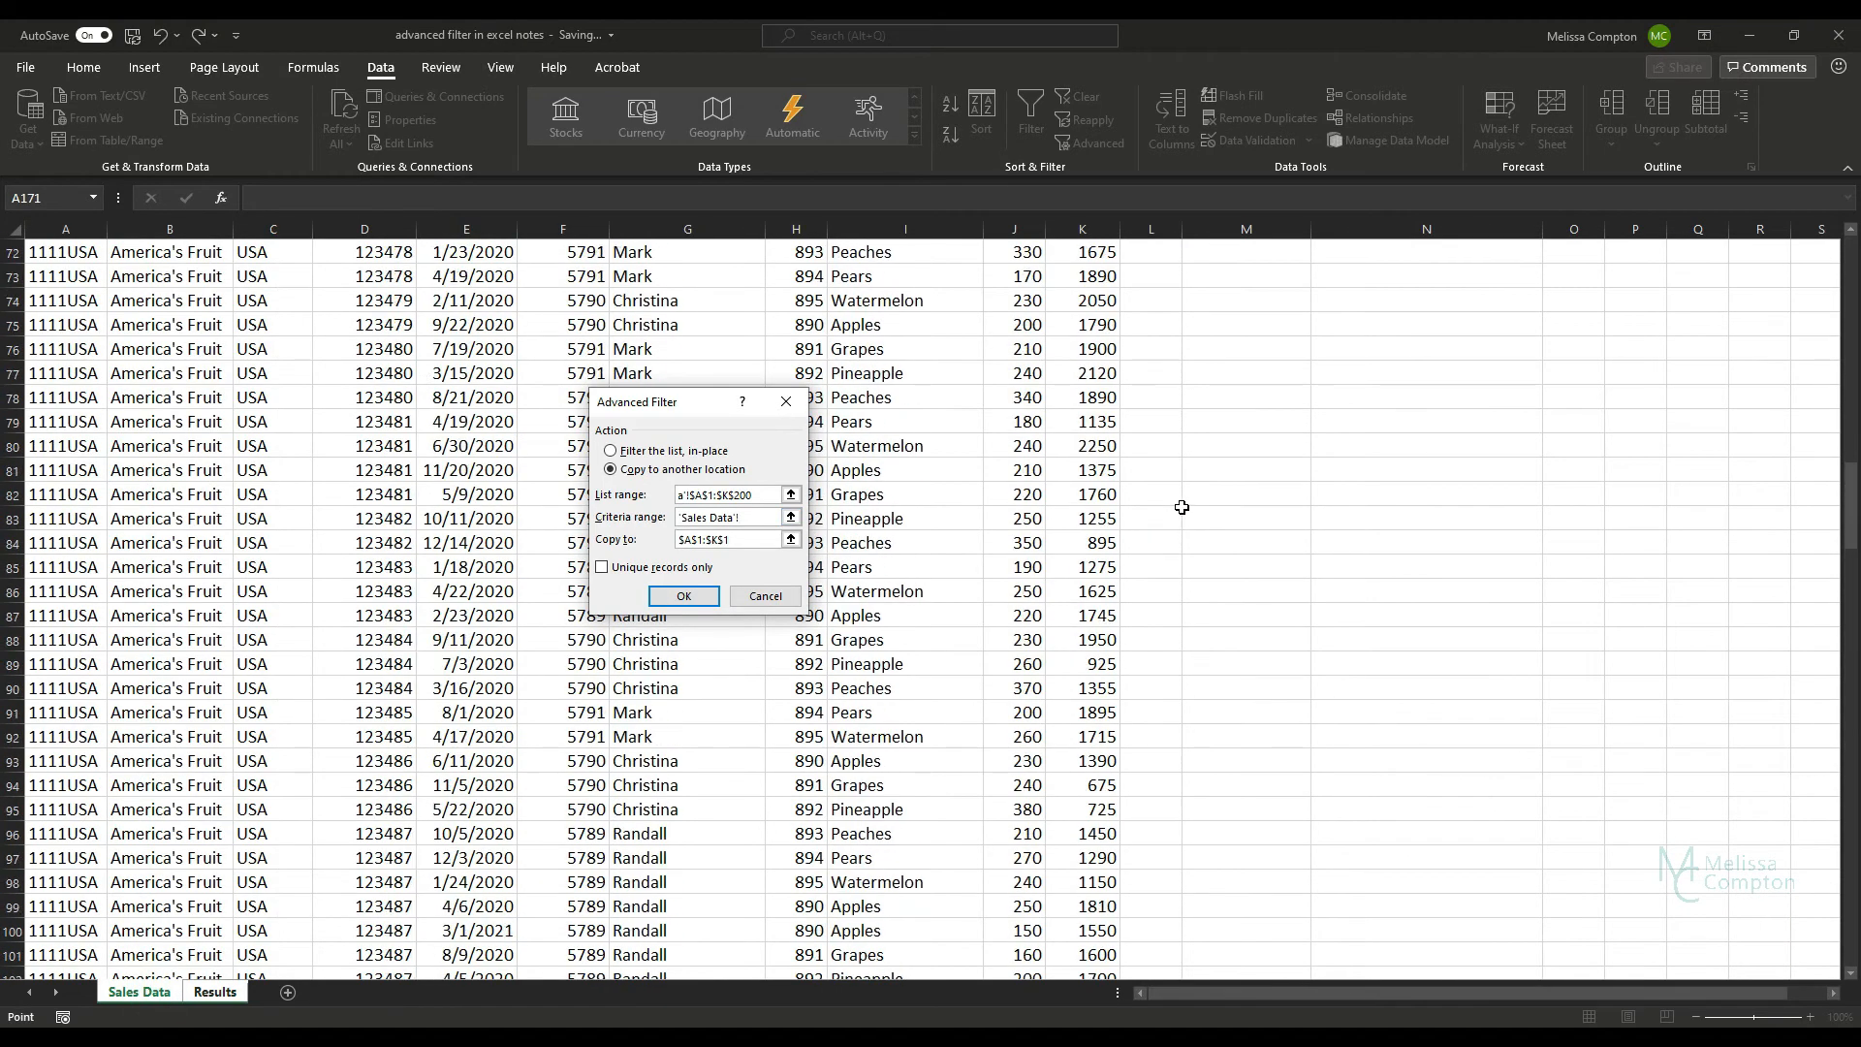
{"action": "scroll", "coordinate": [1185, 503], "scroll_direction": "up", "scroll_amount": 2}
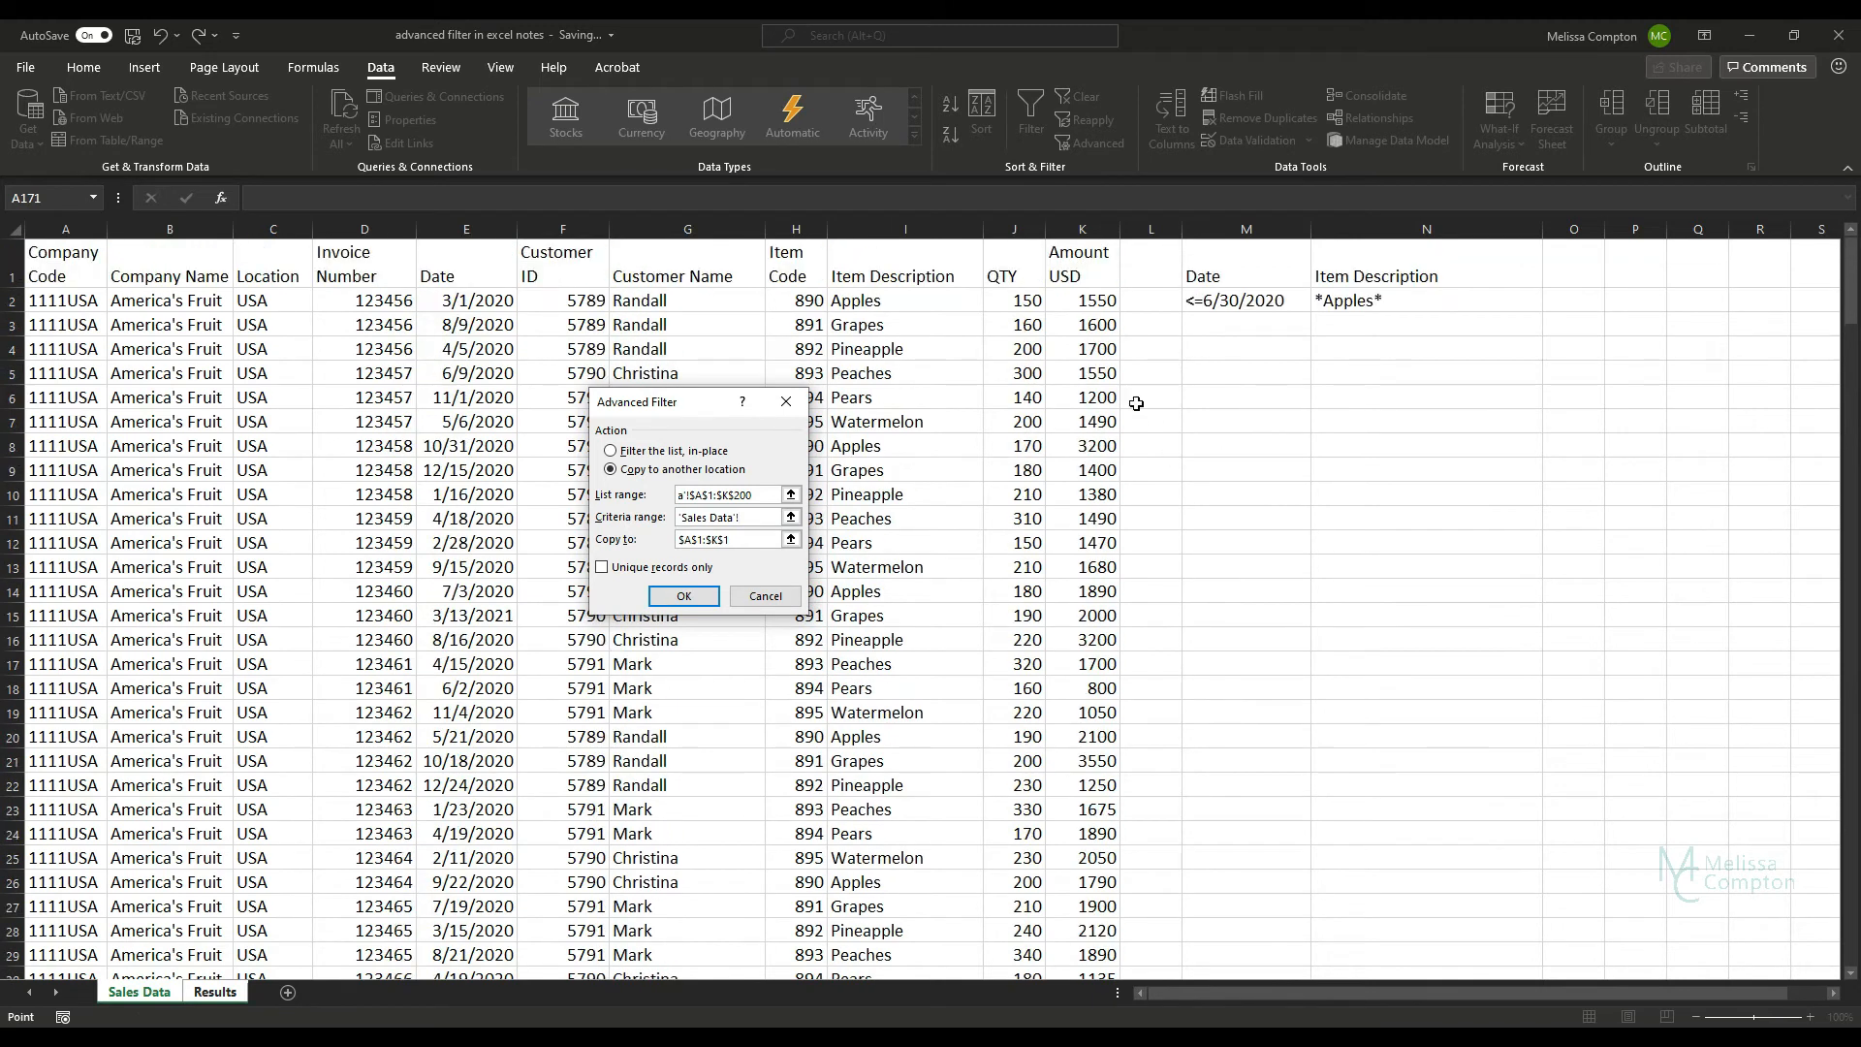
{"action": "left_click_drag", "start_coordinate": [1229, 268], "coordinate": [1392, 311]}
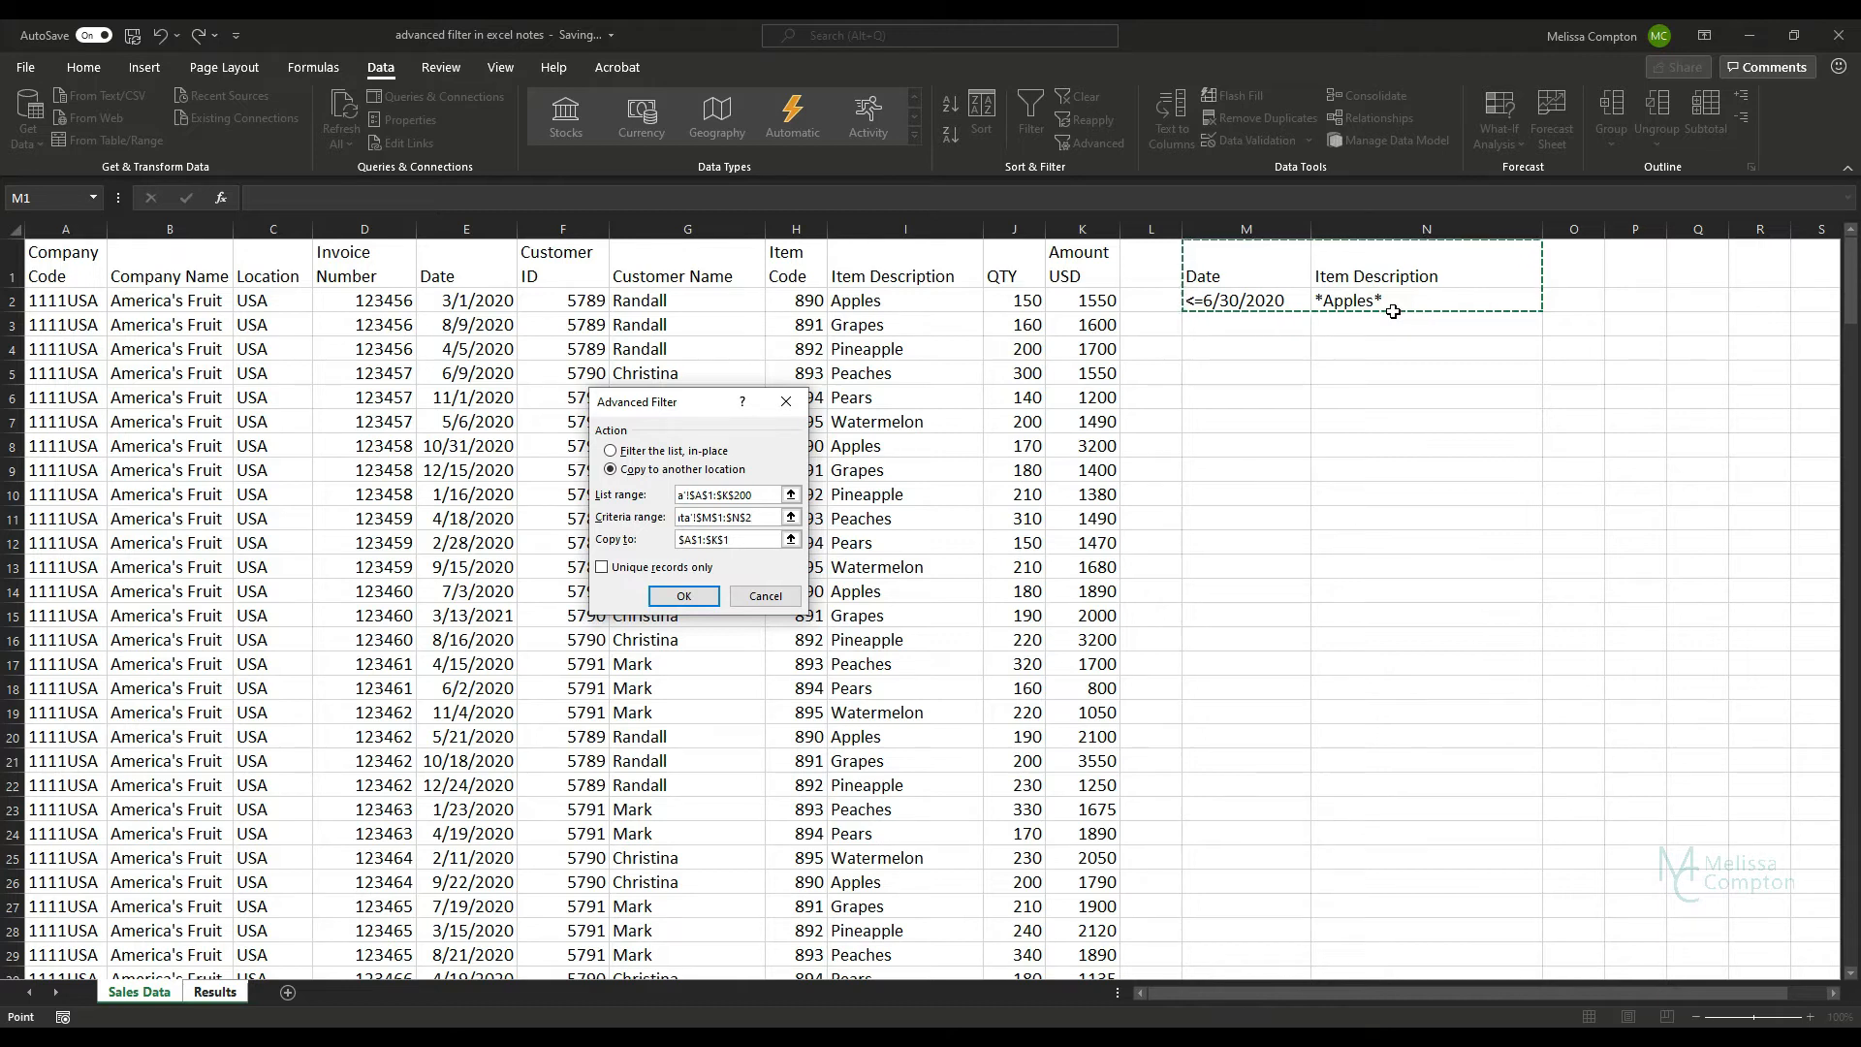
Replace the copy-to range with cell A1 of the Results sheet and run the filter.
{"action": "left_click", "coordinate": [745, 539]}
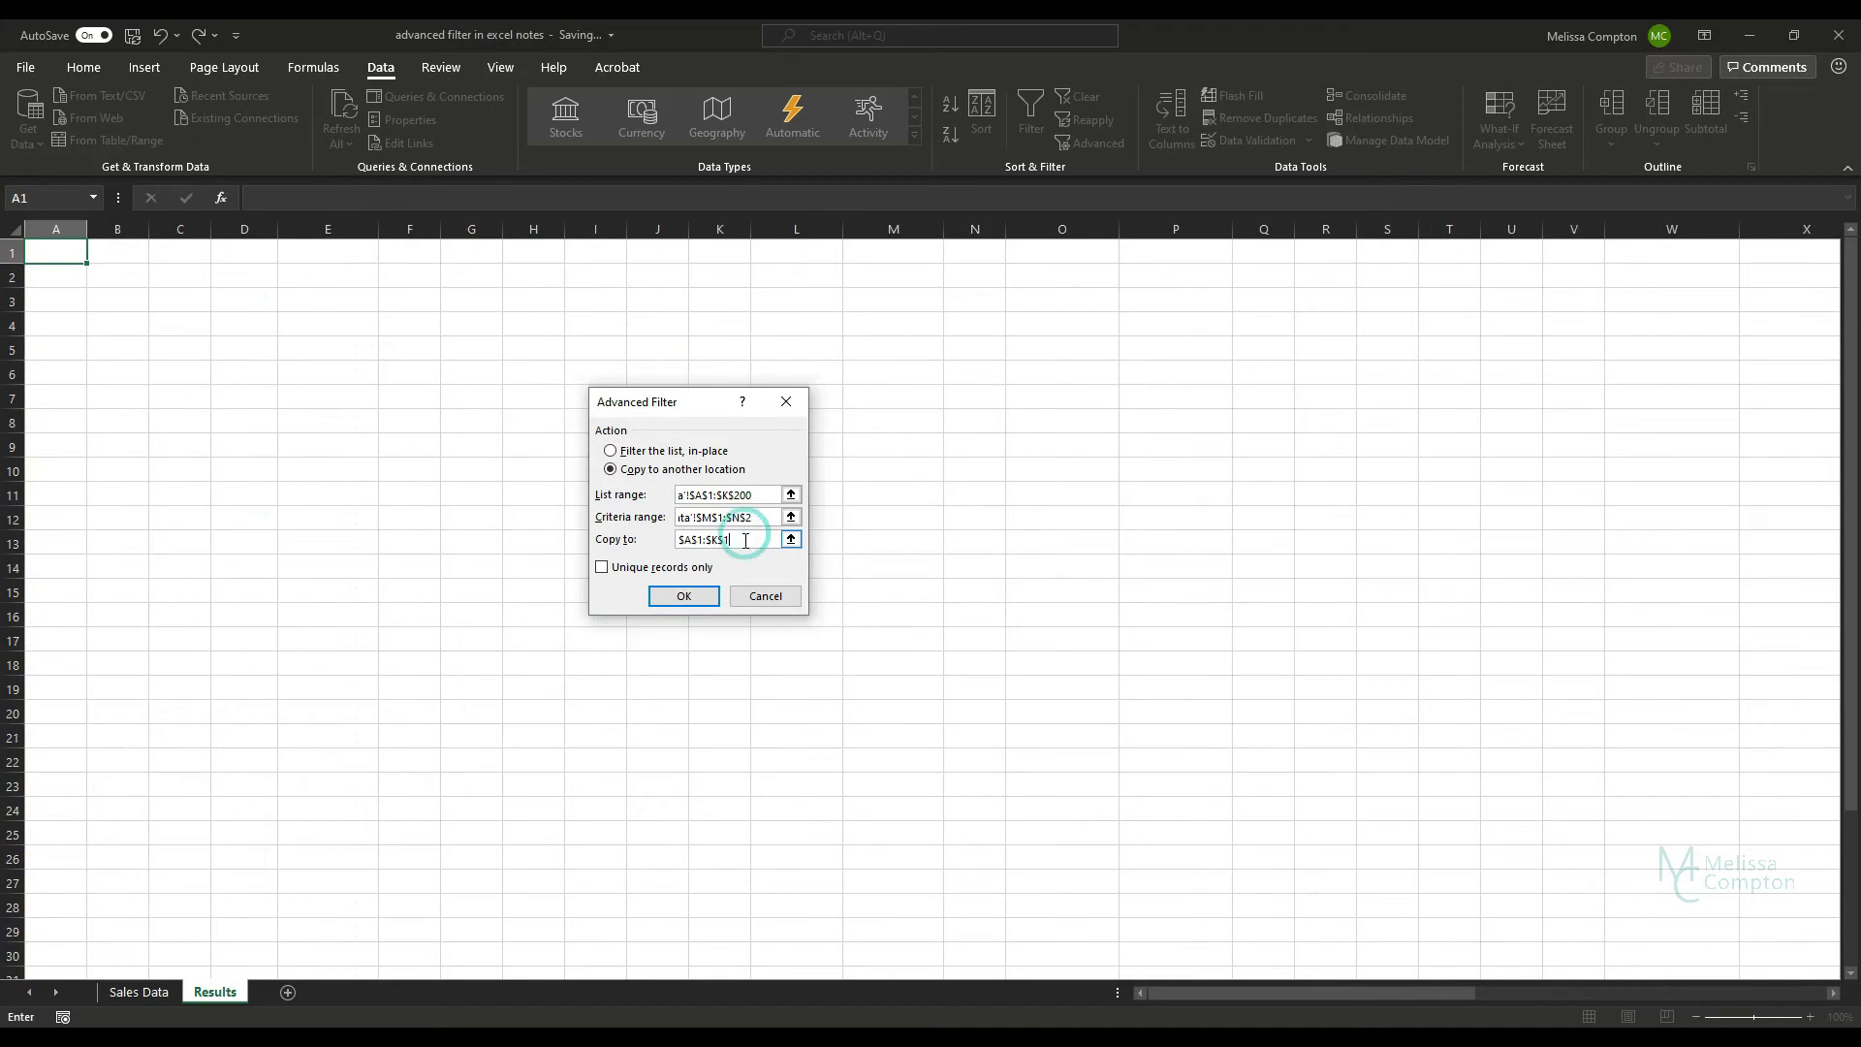
{"action": "double_click", "coordinate": [742, 540]}
{"action": "key", "text": "BackSpace"}
{"action": "left_click", "coordinate": [67, 252]}
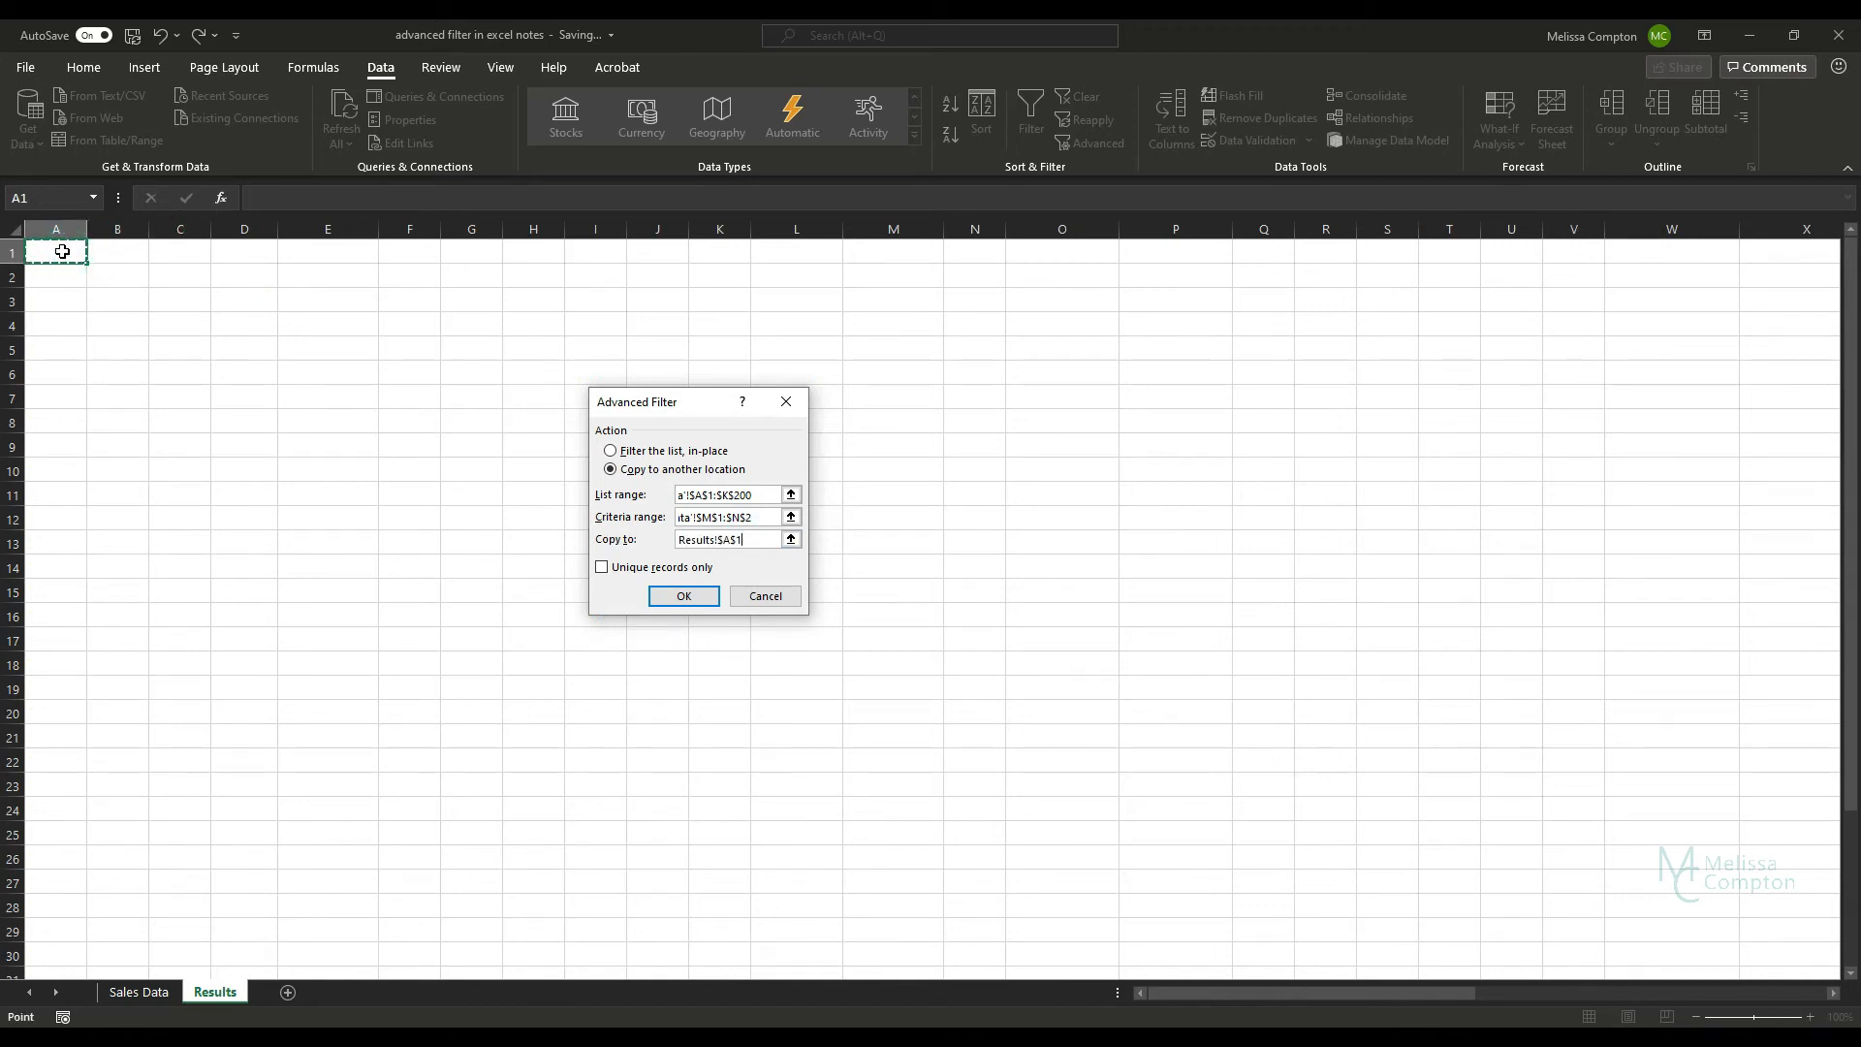
{"action": "left_click", "coordinate": [684, 596]}
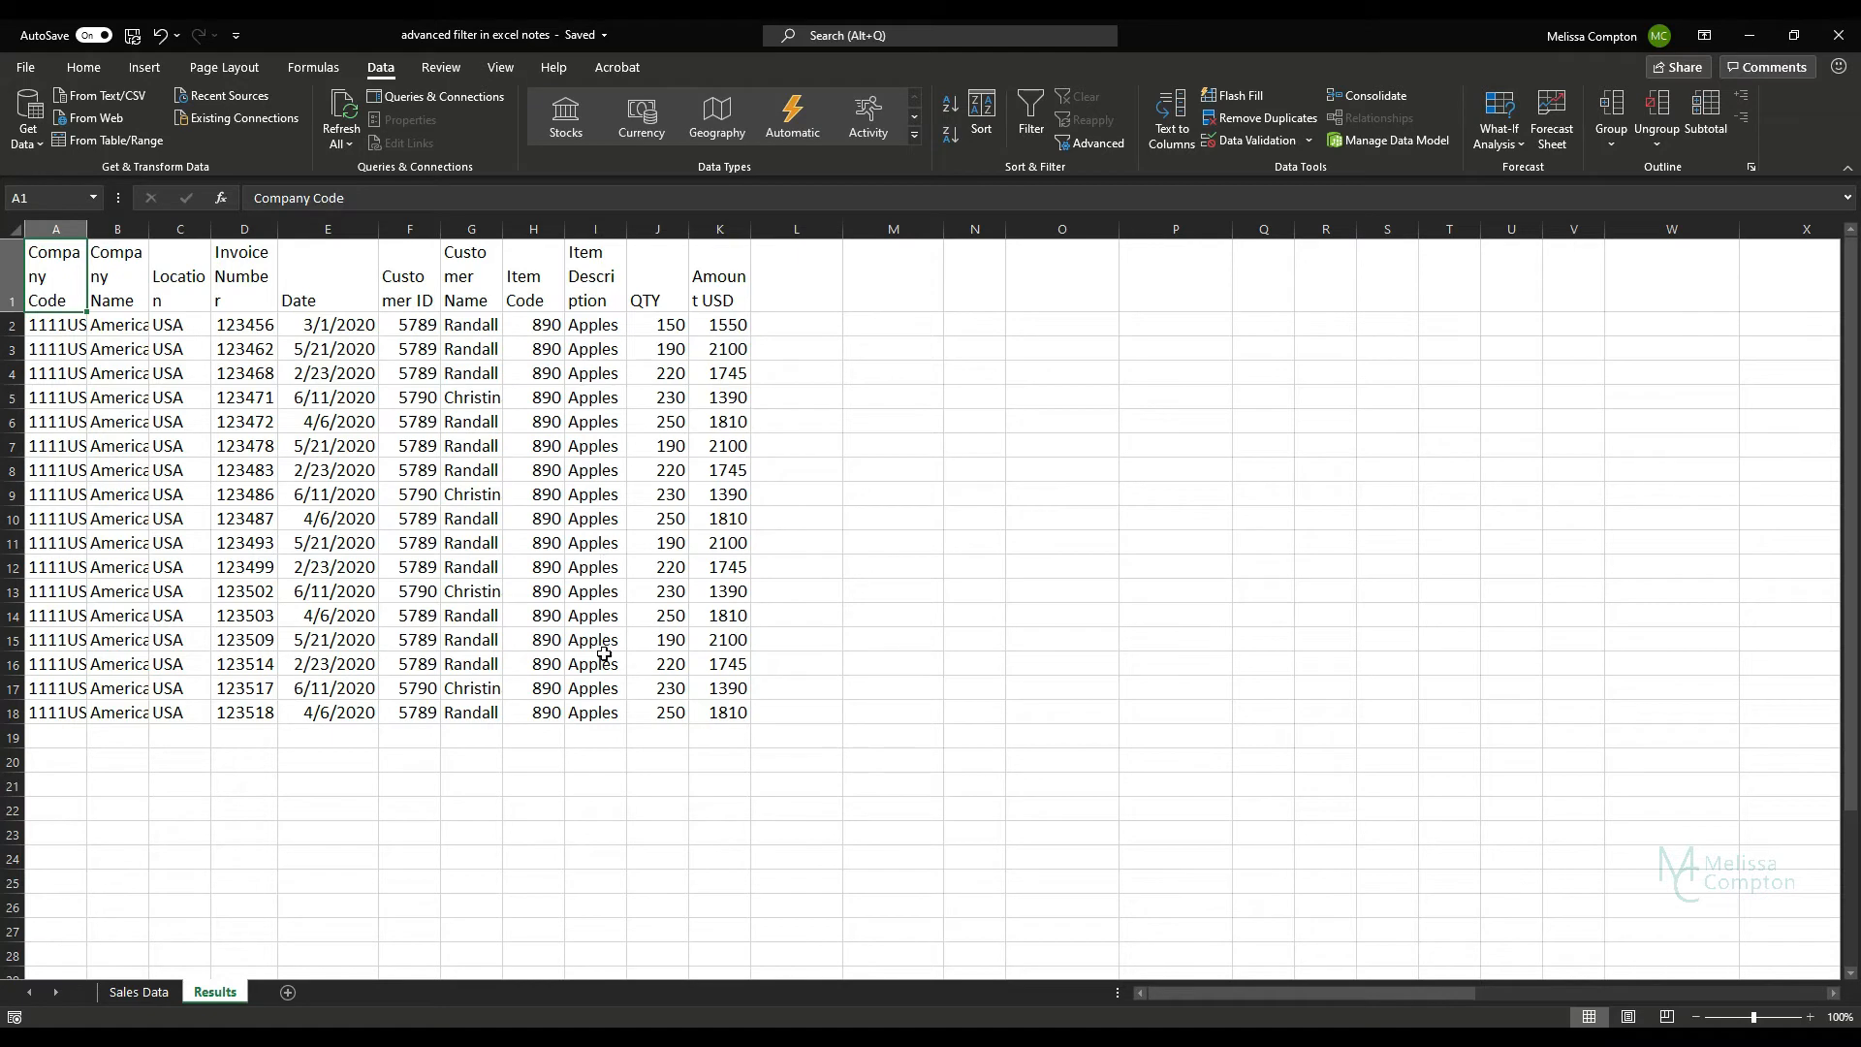
Autofit the widths of all columns on the Results sheet.
{"action": "key", "text": "ctrl+a"}
{"action": "double_click", "coordinate": [87, 231]}
{"action": "left_click", "coordinate": [446, 829]}
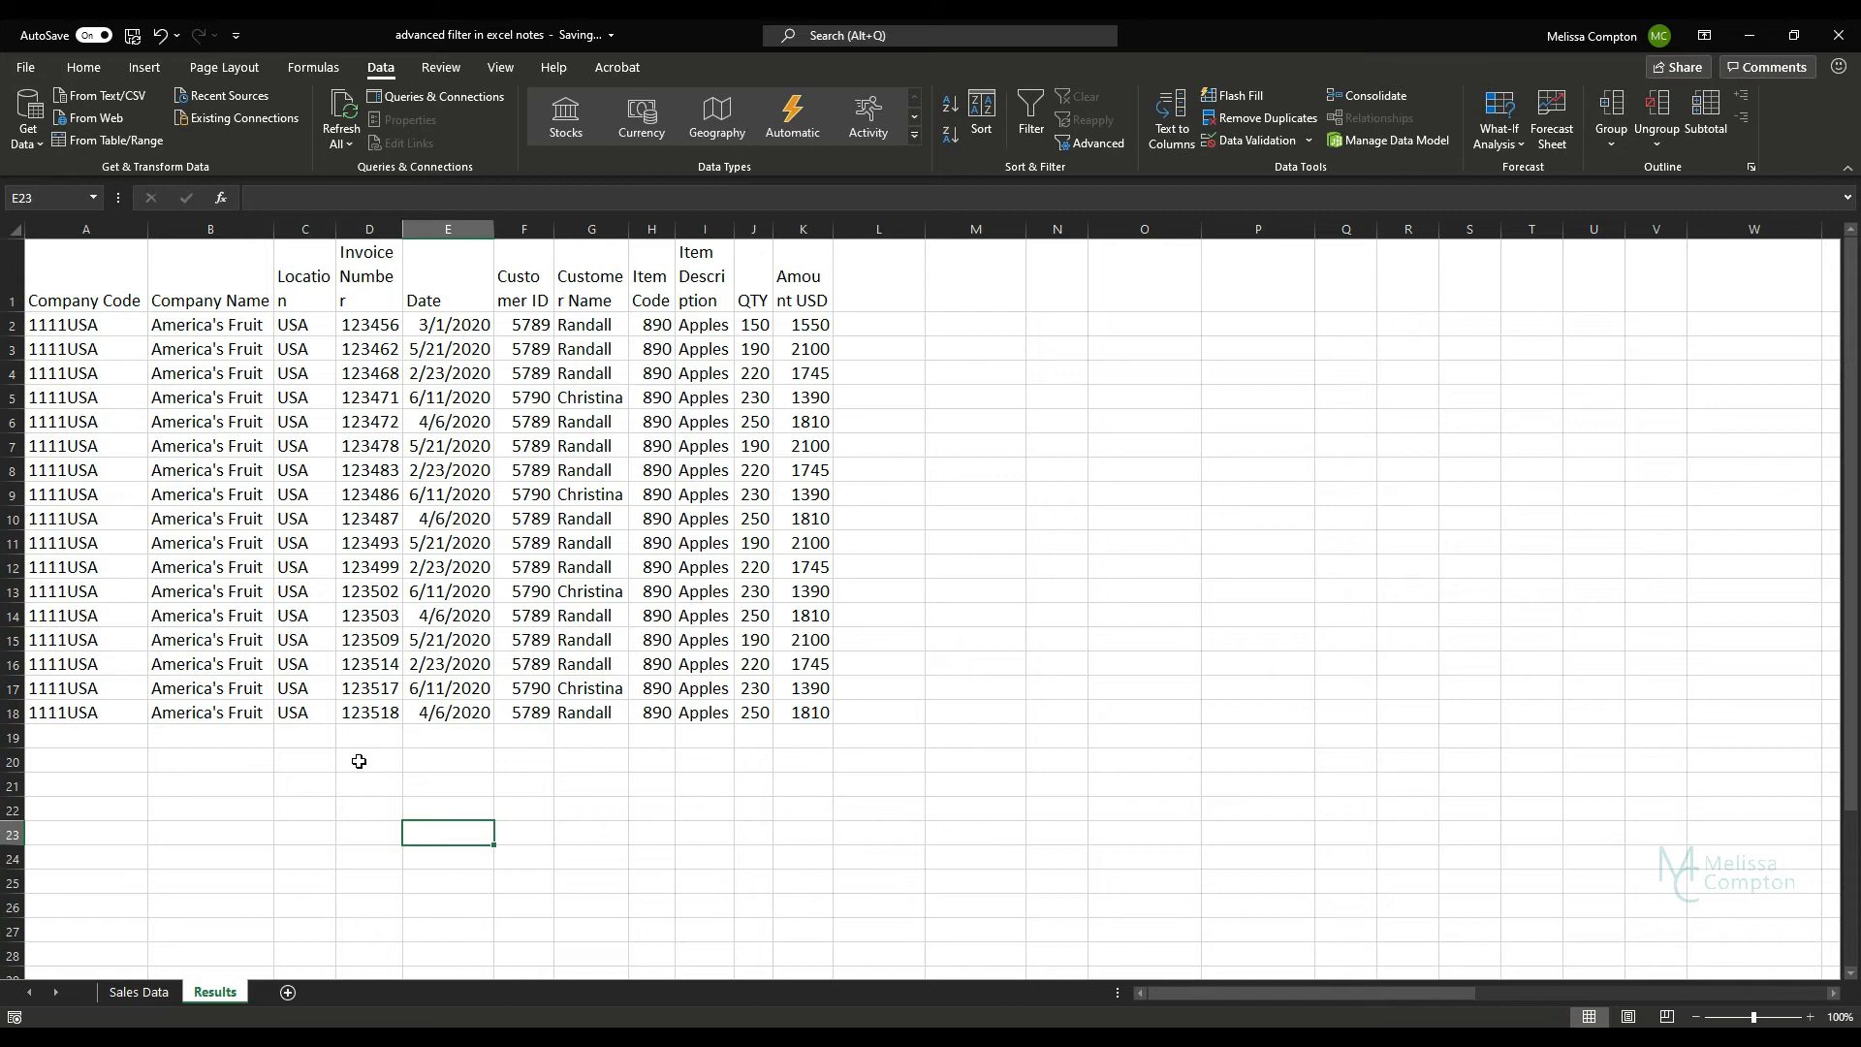
Insert eleven blank columns in front of the filtered results so the table starts in column L.
{"action": "left_click_drag", "start_coordinate": [87, 230], "coordinate": [802, 230]}
{"action": "right_click", "coordinate": [655, 233]}
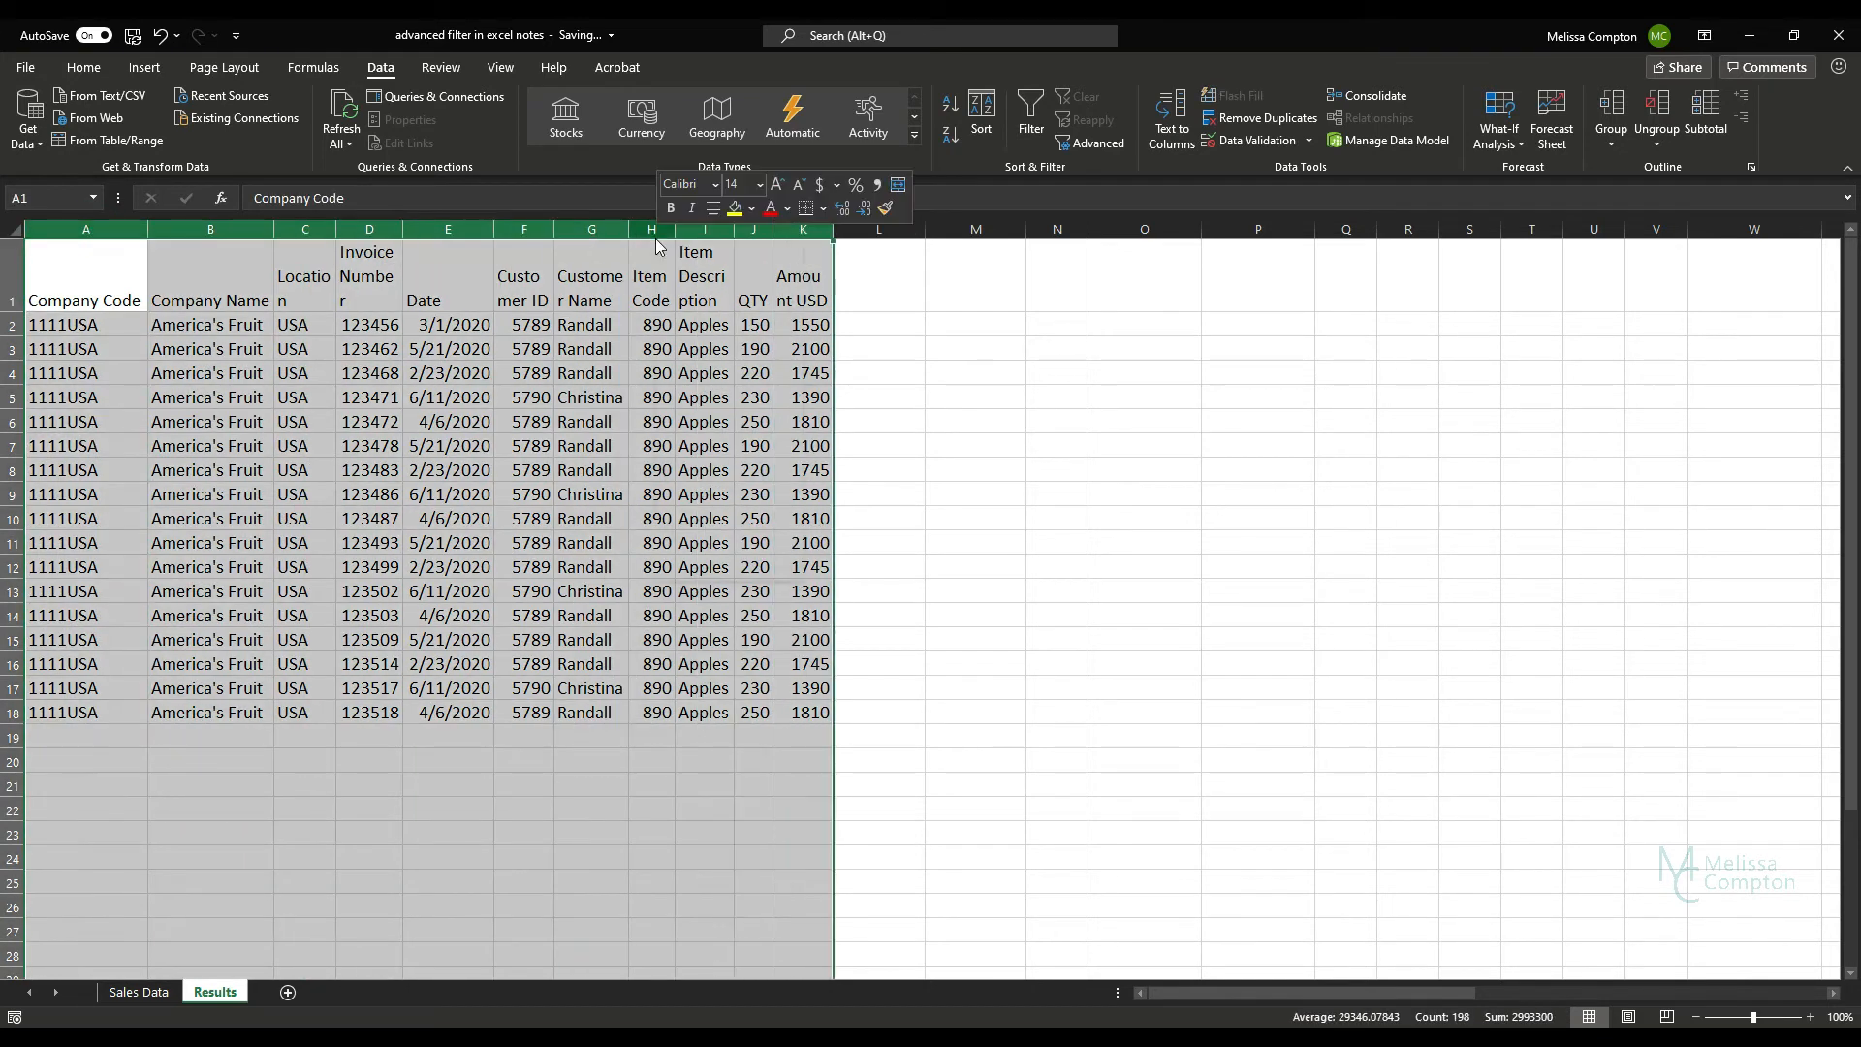
{"action": "left_click", "coordinate": [748, 400]}
{"action": "left_click", "coordinate": [61, 280]}
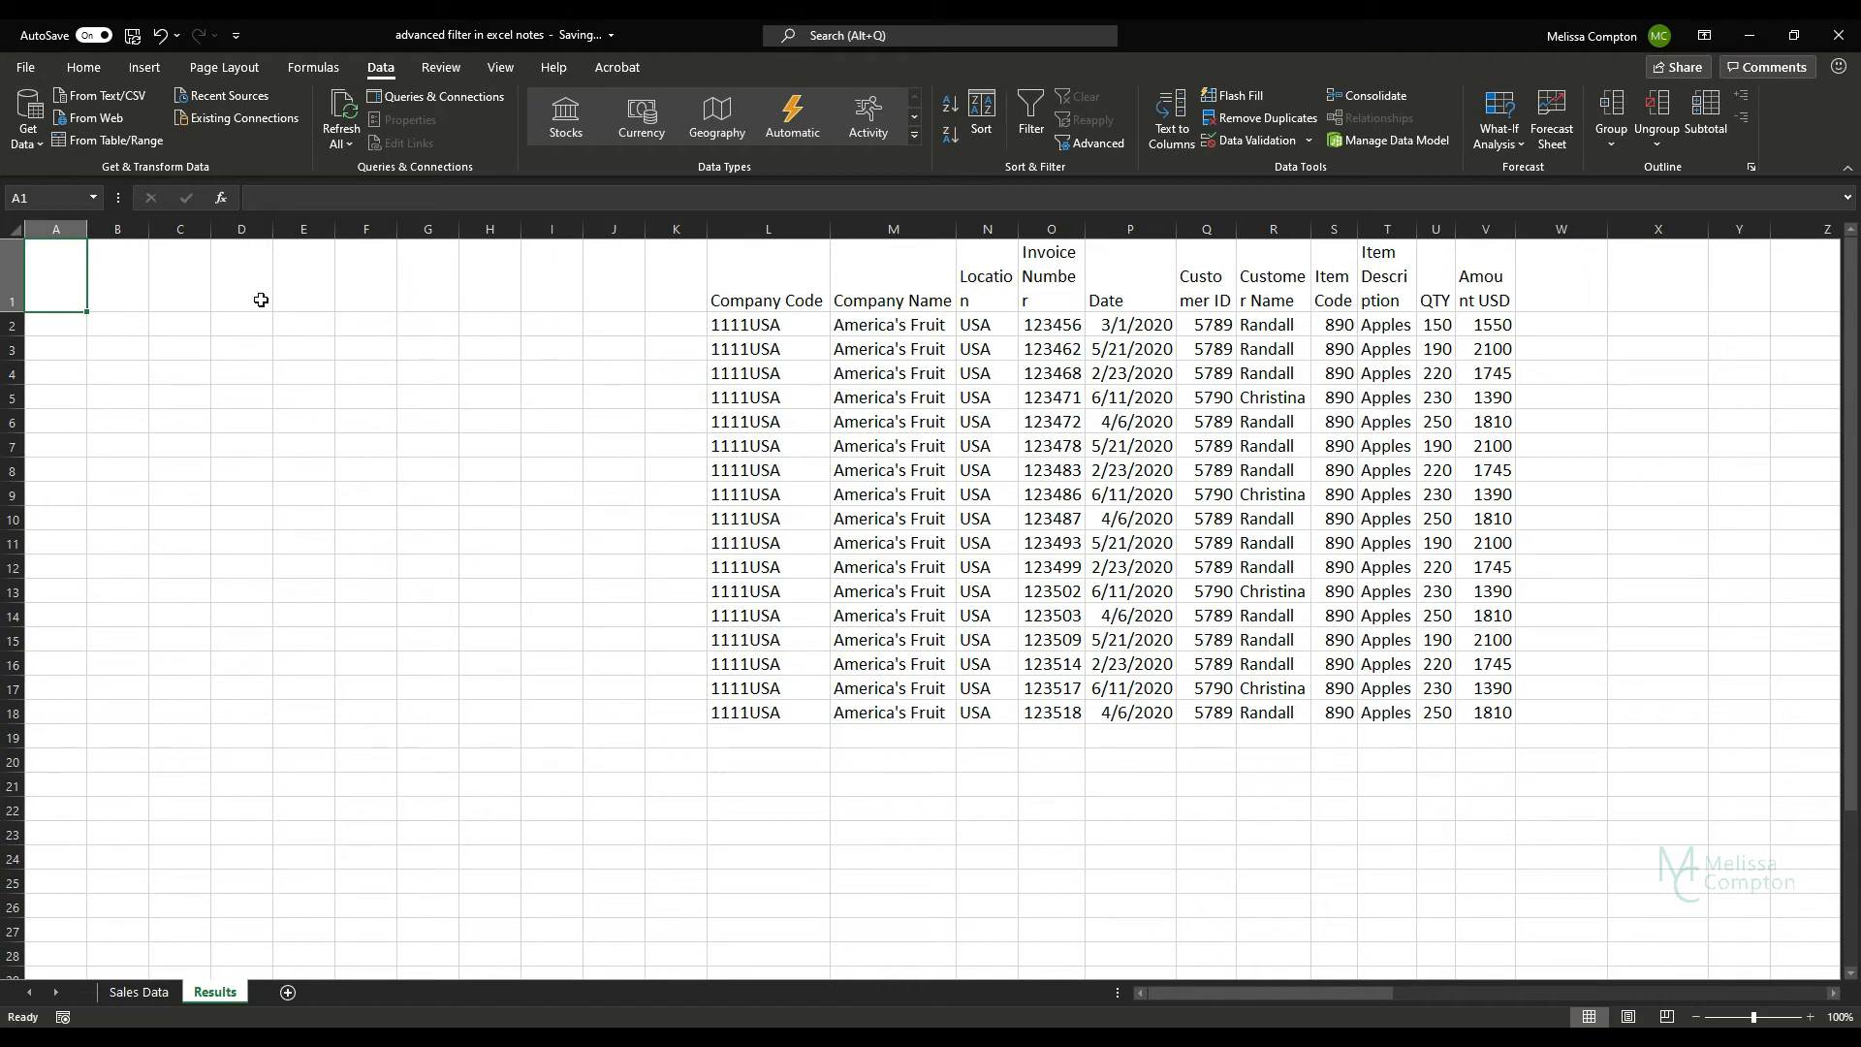
Copy the Invoice Number, Date, Item Code, Item Description, QTY and Amount USD headers into row 1 starting at A1.
{"action": "left_click", "coordinate": [1046, 288]}
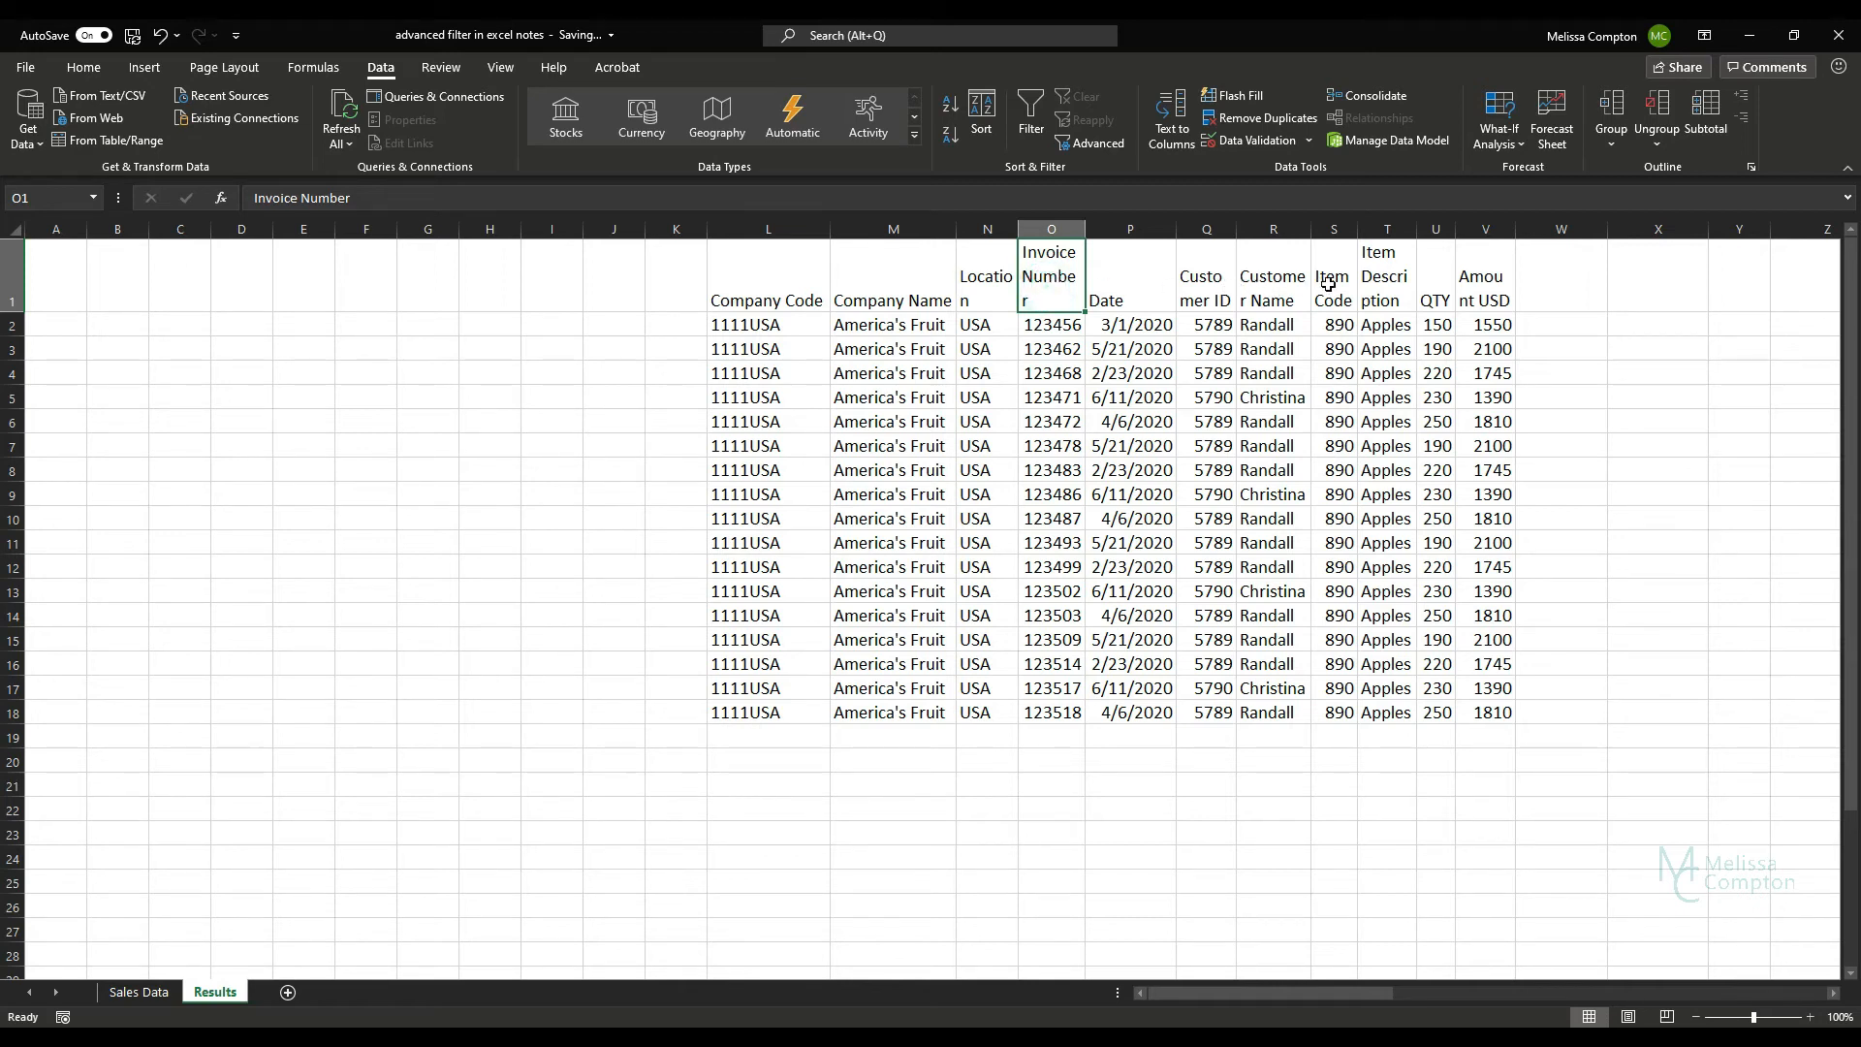
{"action": "left_click", "coordinate": [1116, 300], "text": "ctrl"}
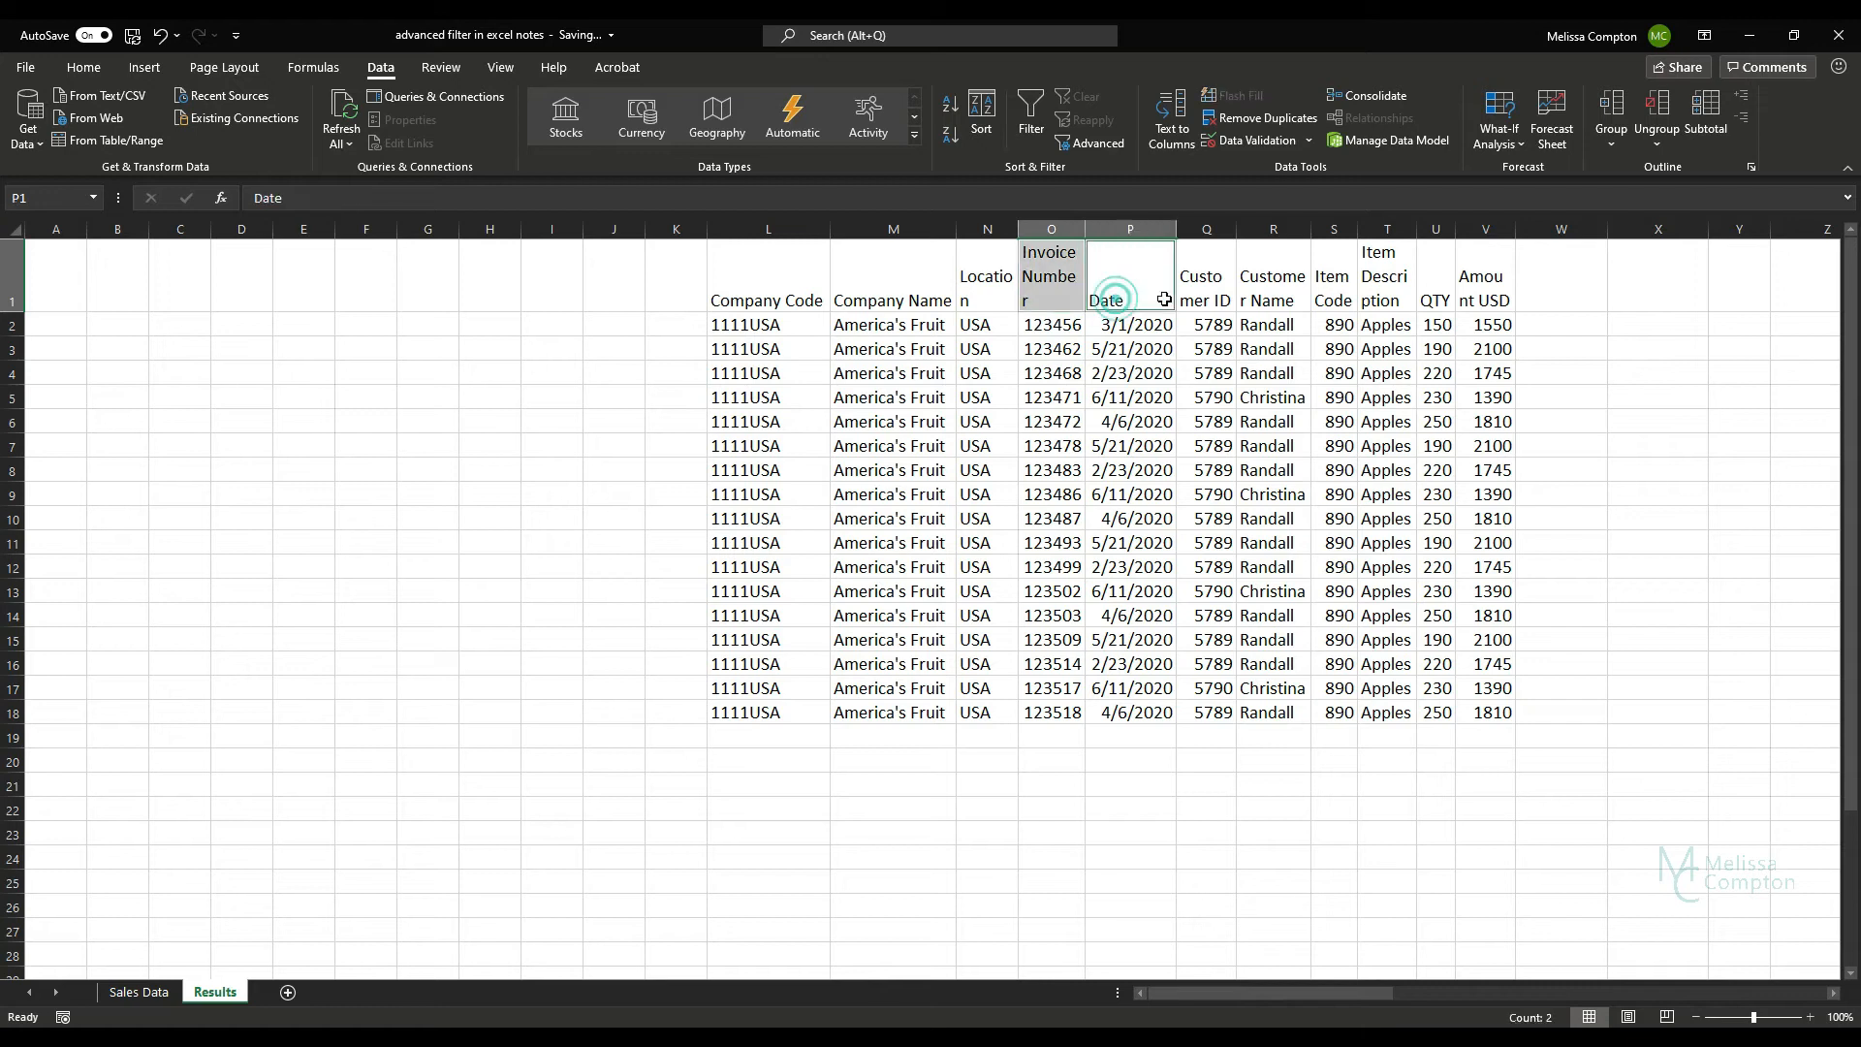
{"action": "left_click", "coordinate": [1332, 293], "text": "ctrl"}
{"action": "left_click", "coordinate": [1380, 293], "text": "ctrl"}
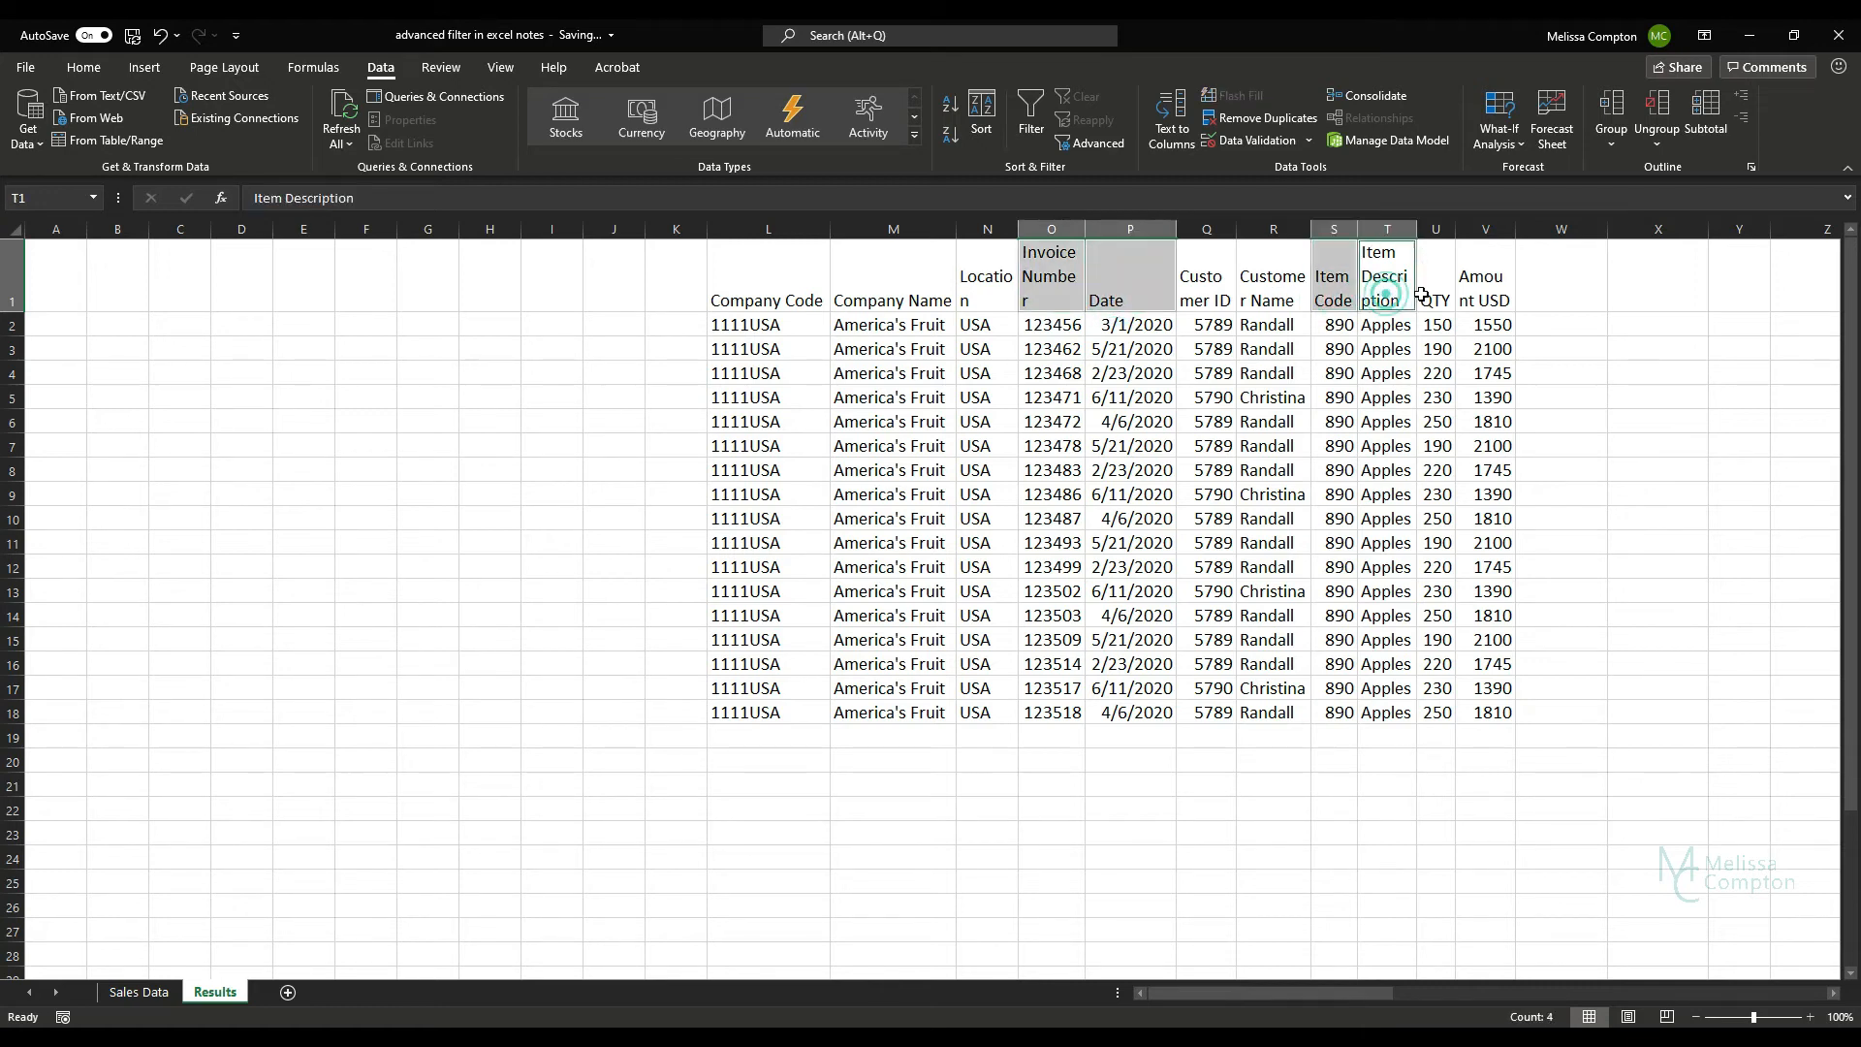
{"action": "left_click", "coordinate": [1437, 293], "text": "ctrl"}
{"action": "left_click", "coordinate": [1480, 295], "text": "ctrl"}
{"action": "key", "text": "ctrl+c"}
{"action": "left_click", "coordinate": [57, 283]}
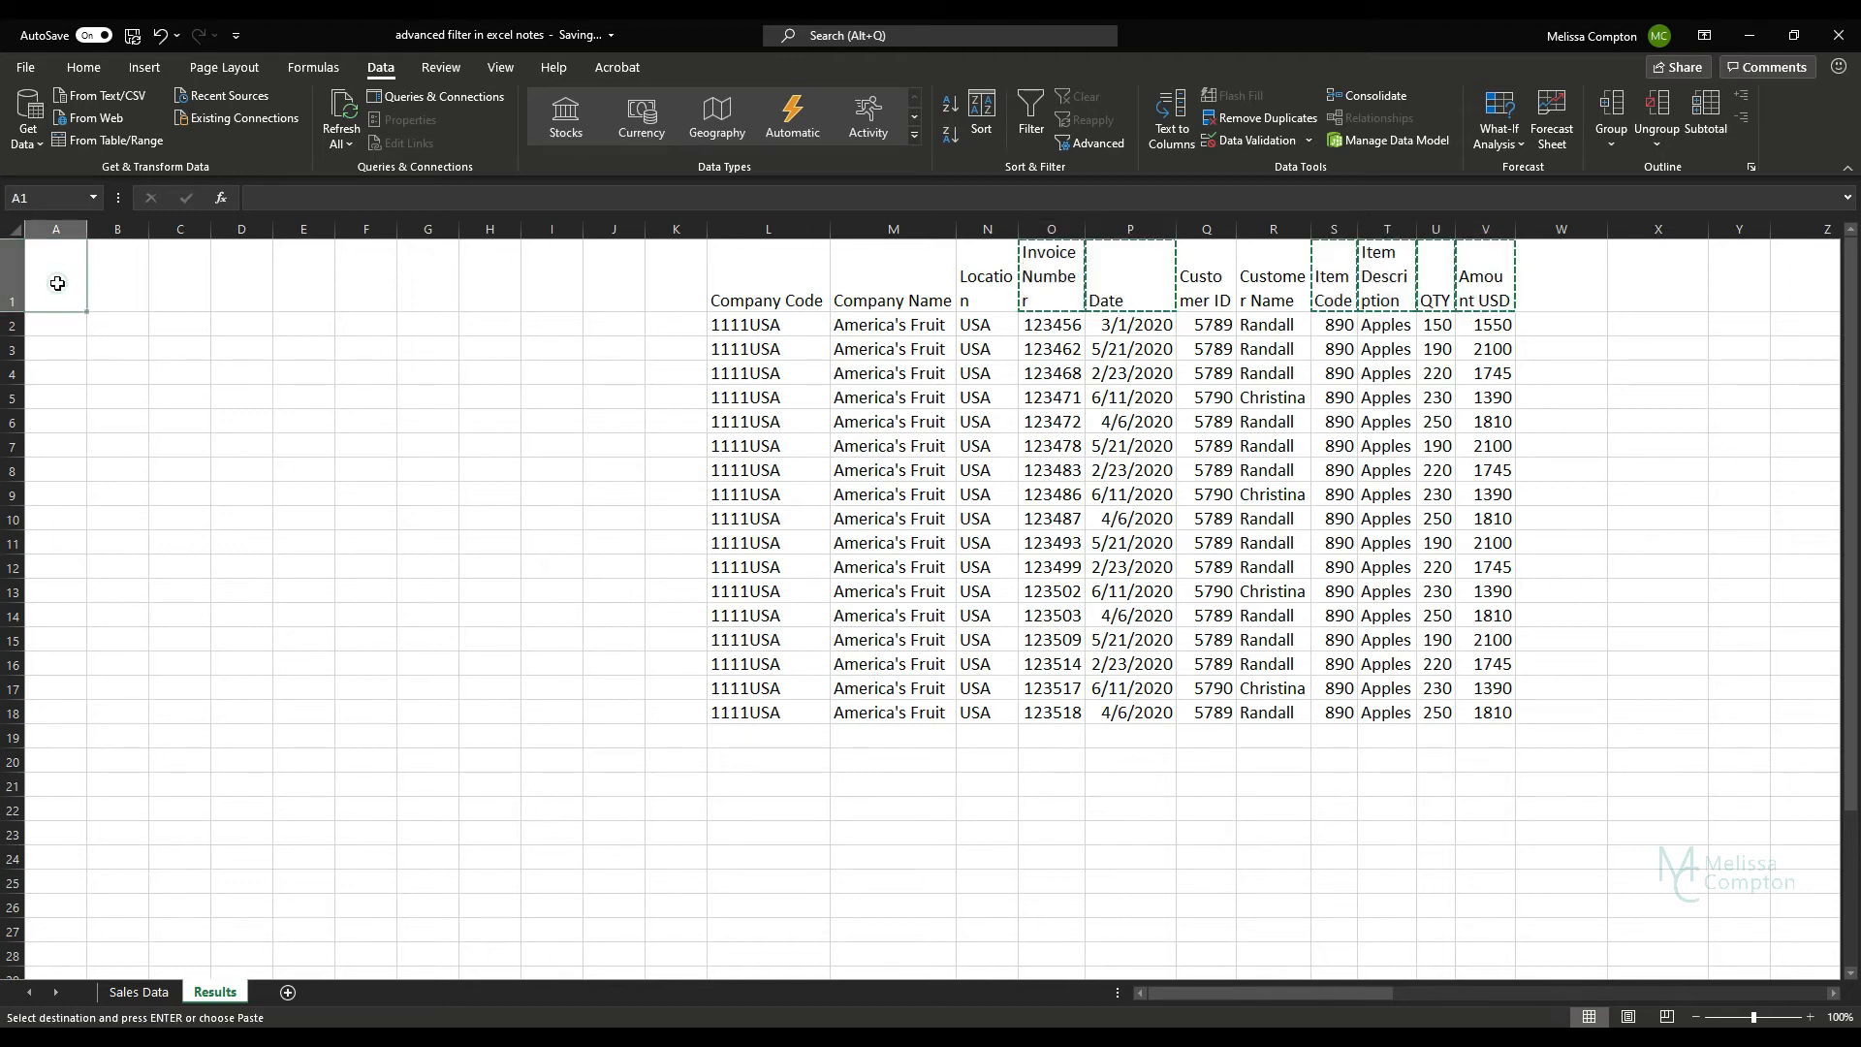
{"action": "key", "text": "ctrl+v"}
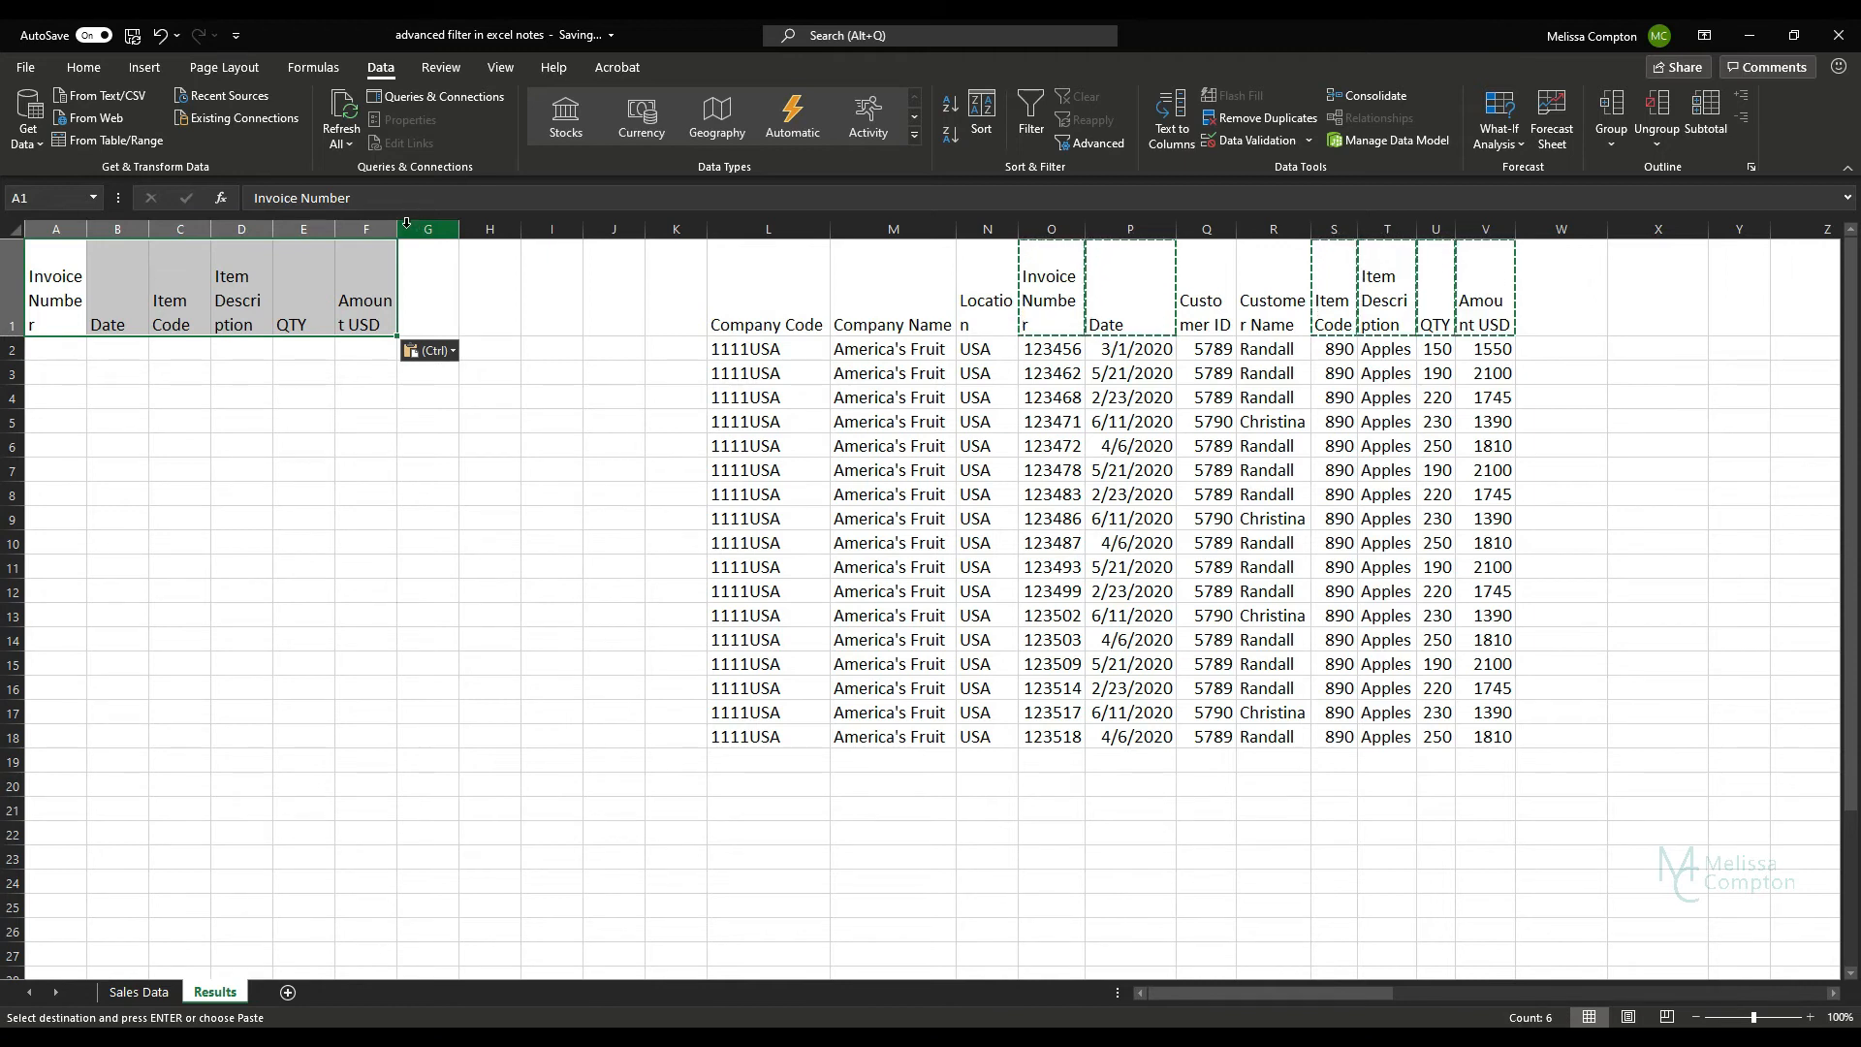
Widen the copied Amount USD, Item Description and Invoice Number columns (F, D and A) so their headers fit better.
{"action": "left_click_drag", "start_coordinate": [398, 228], "coordinate": [443, 229]}
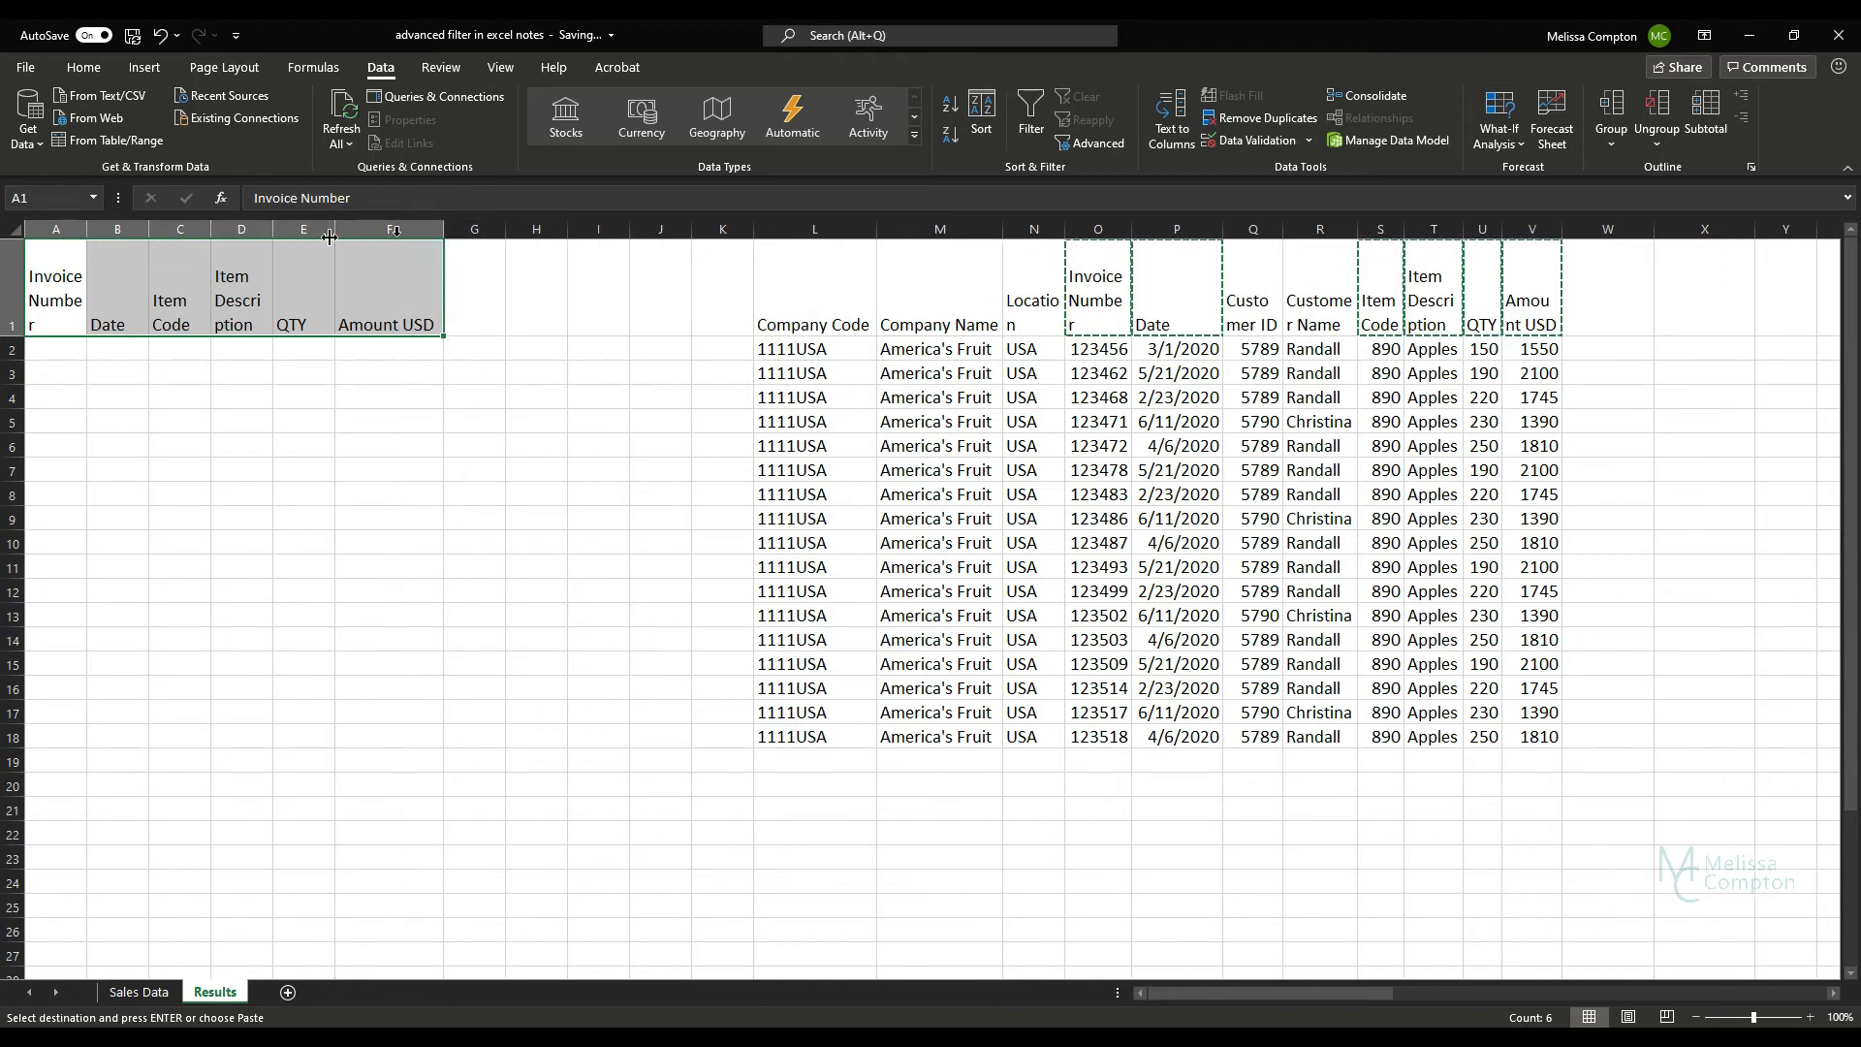
{"action": "left_click", "coordinate": [267, 244]}
{"action": "left_click_drag", "start_coordinate": [273, 229], "coordinate": [312, 229]}
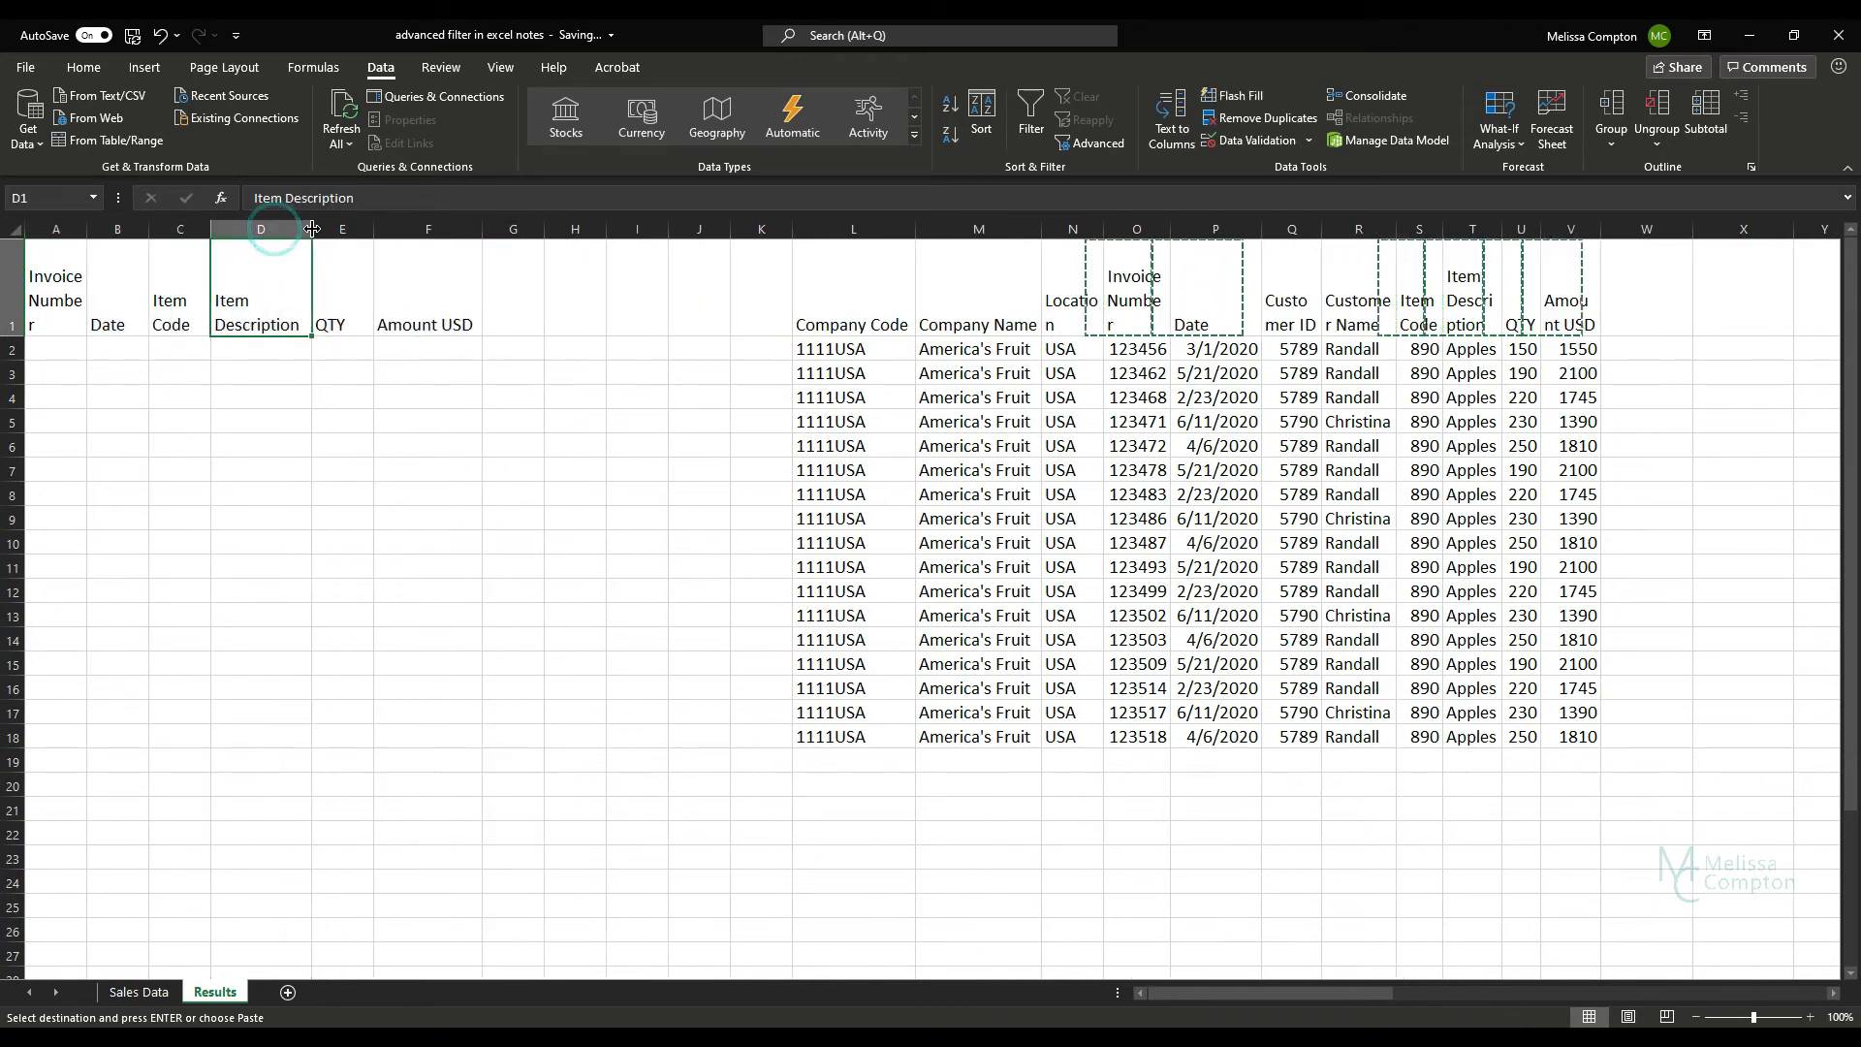
{"action": "left_click_drag", "start_coordinate": [86, 231], "coordinate": [114, 231]}
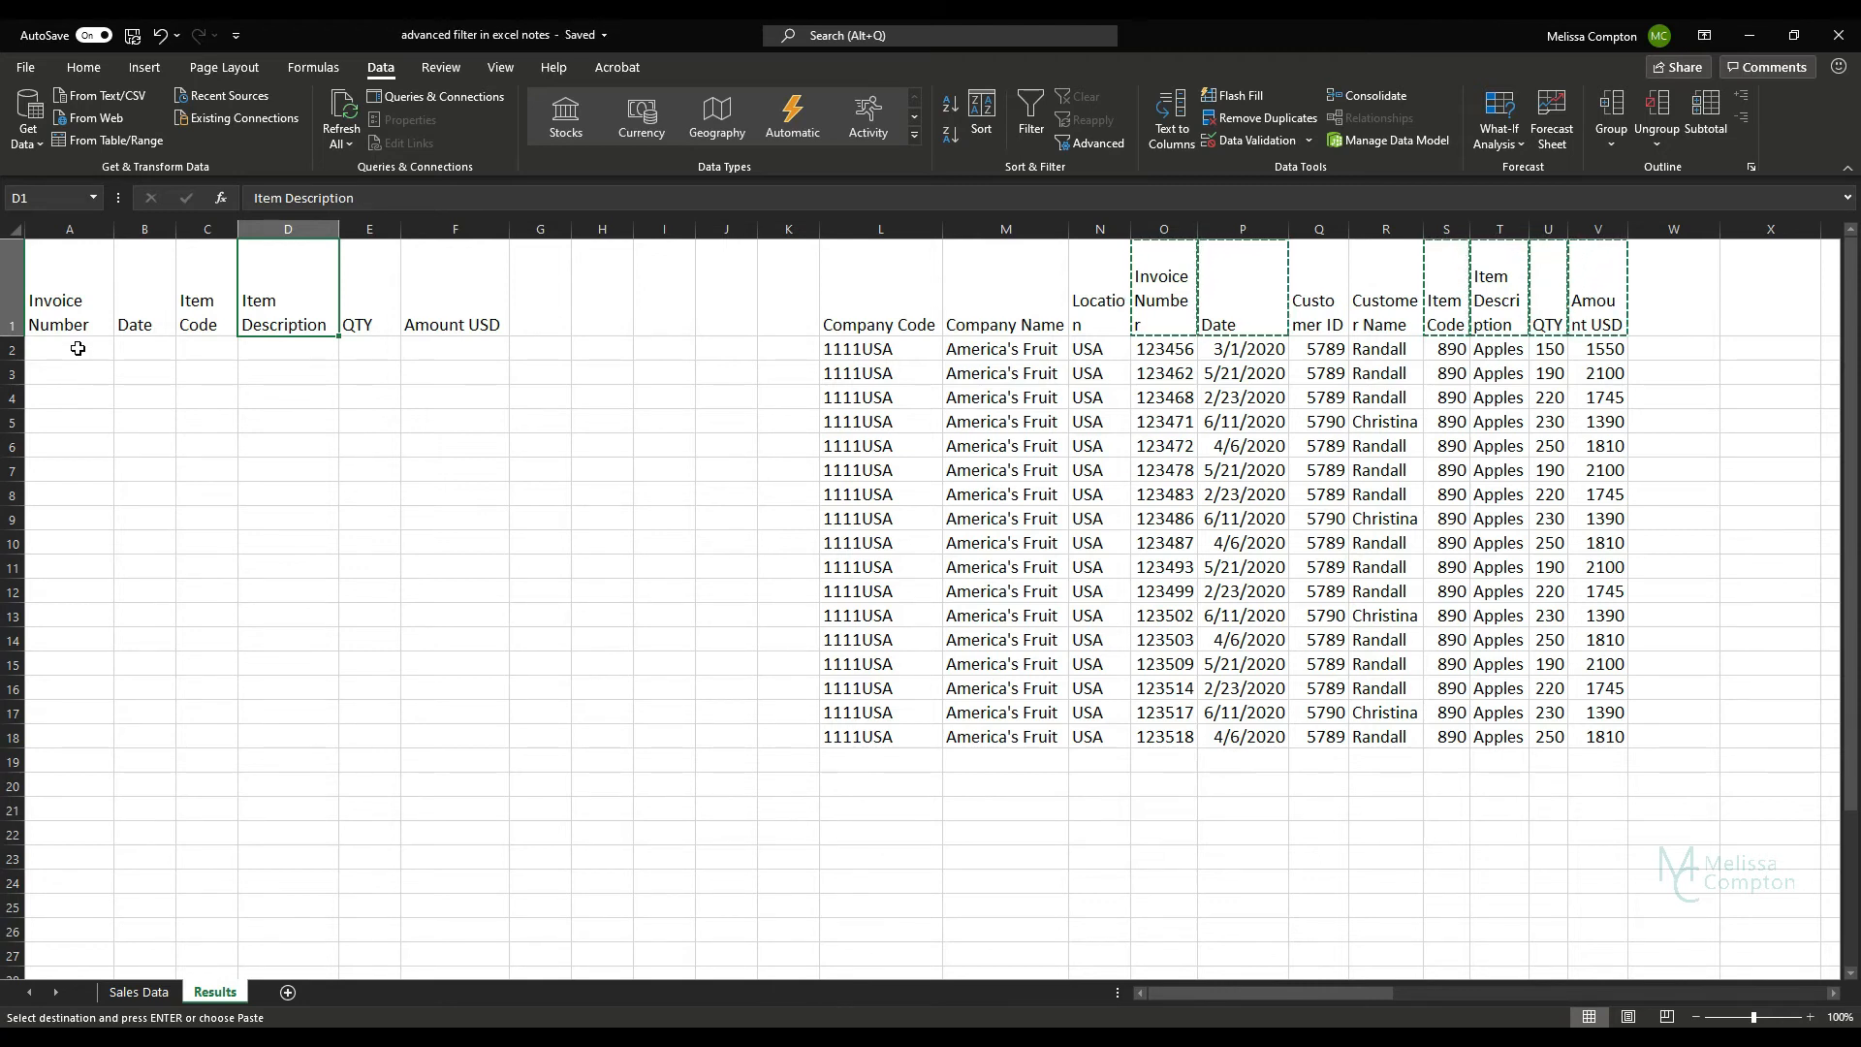
{"action": "left_click", "coordinate": [77, 348]}
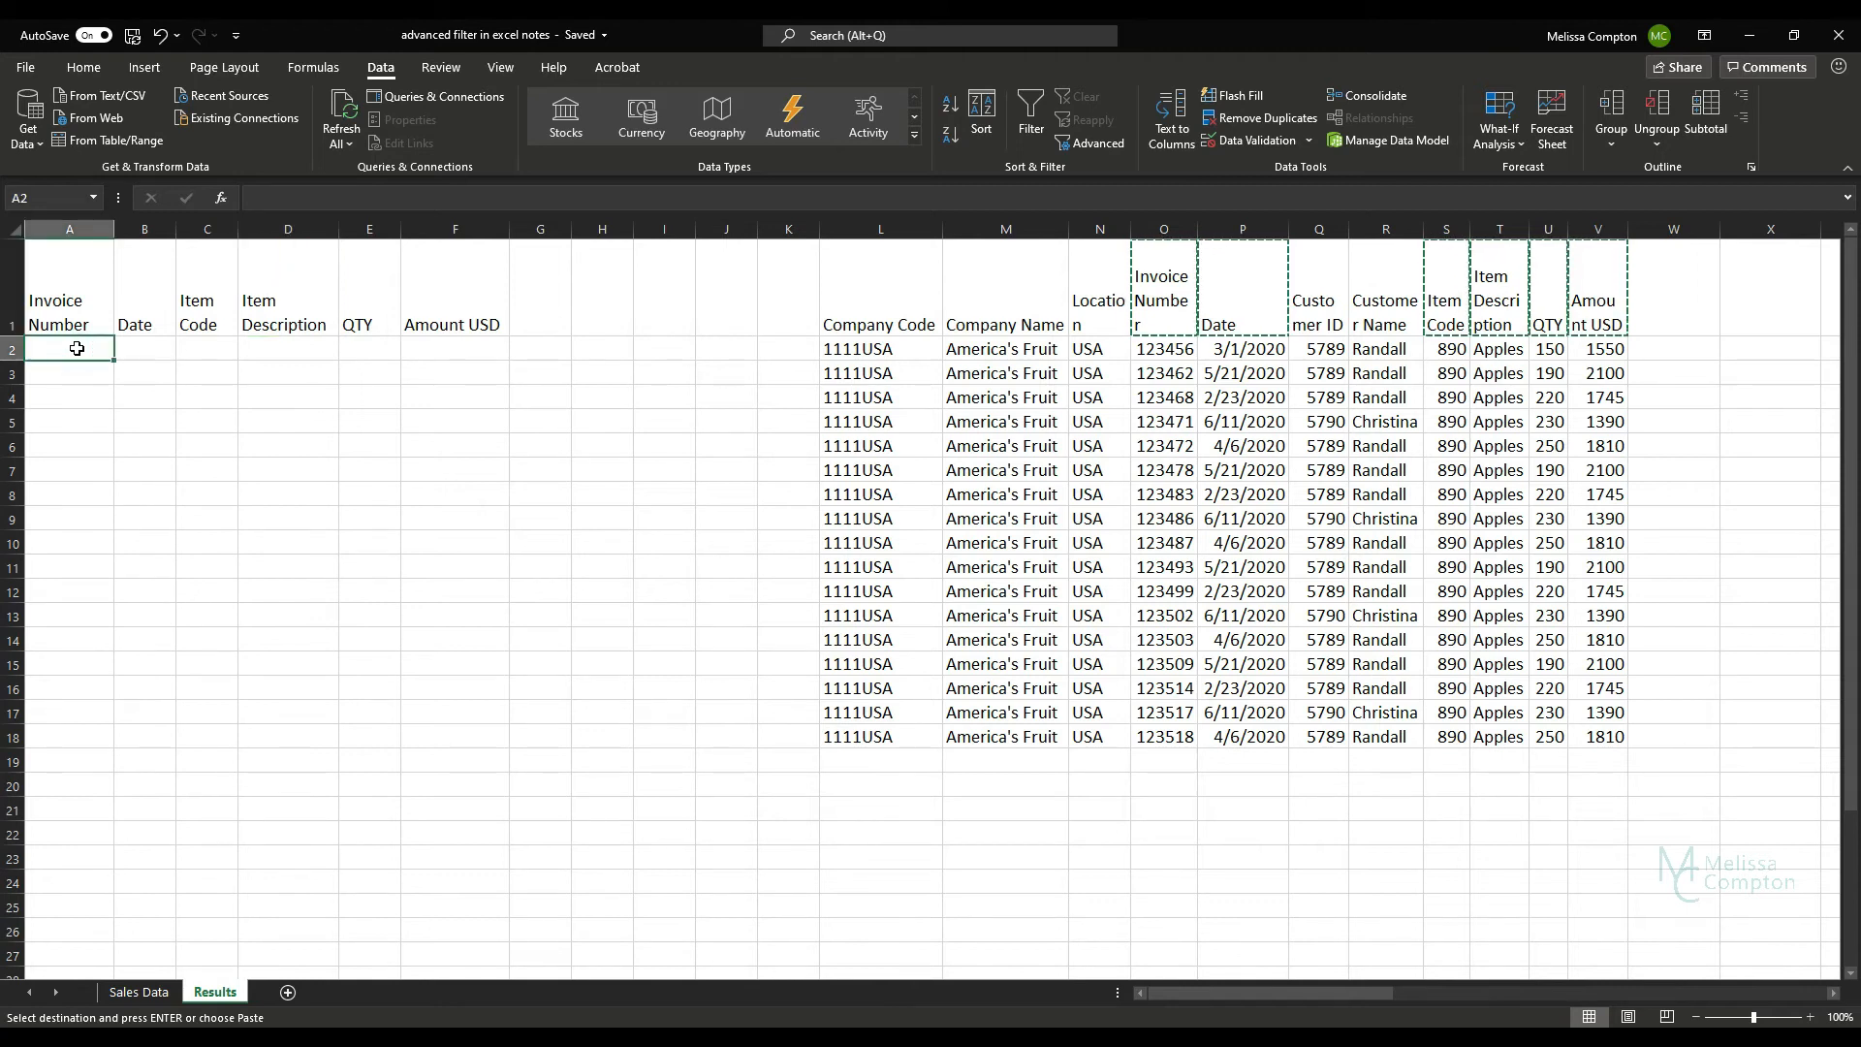
{"action": "left_click", "coordinate": [1098, 143]}
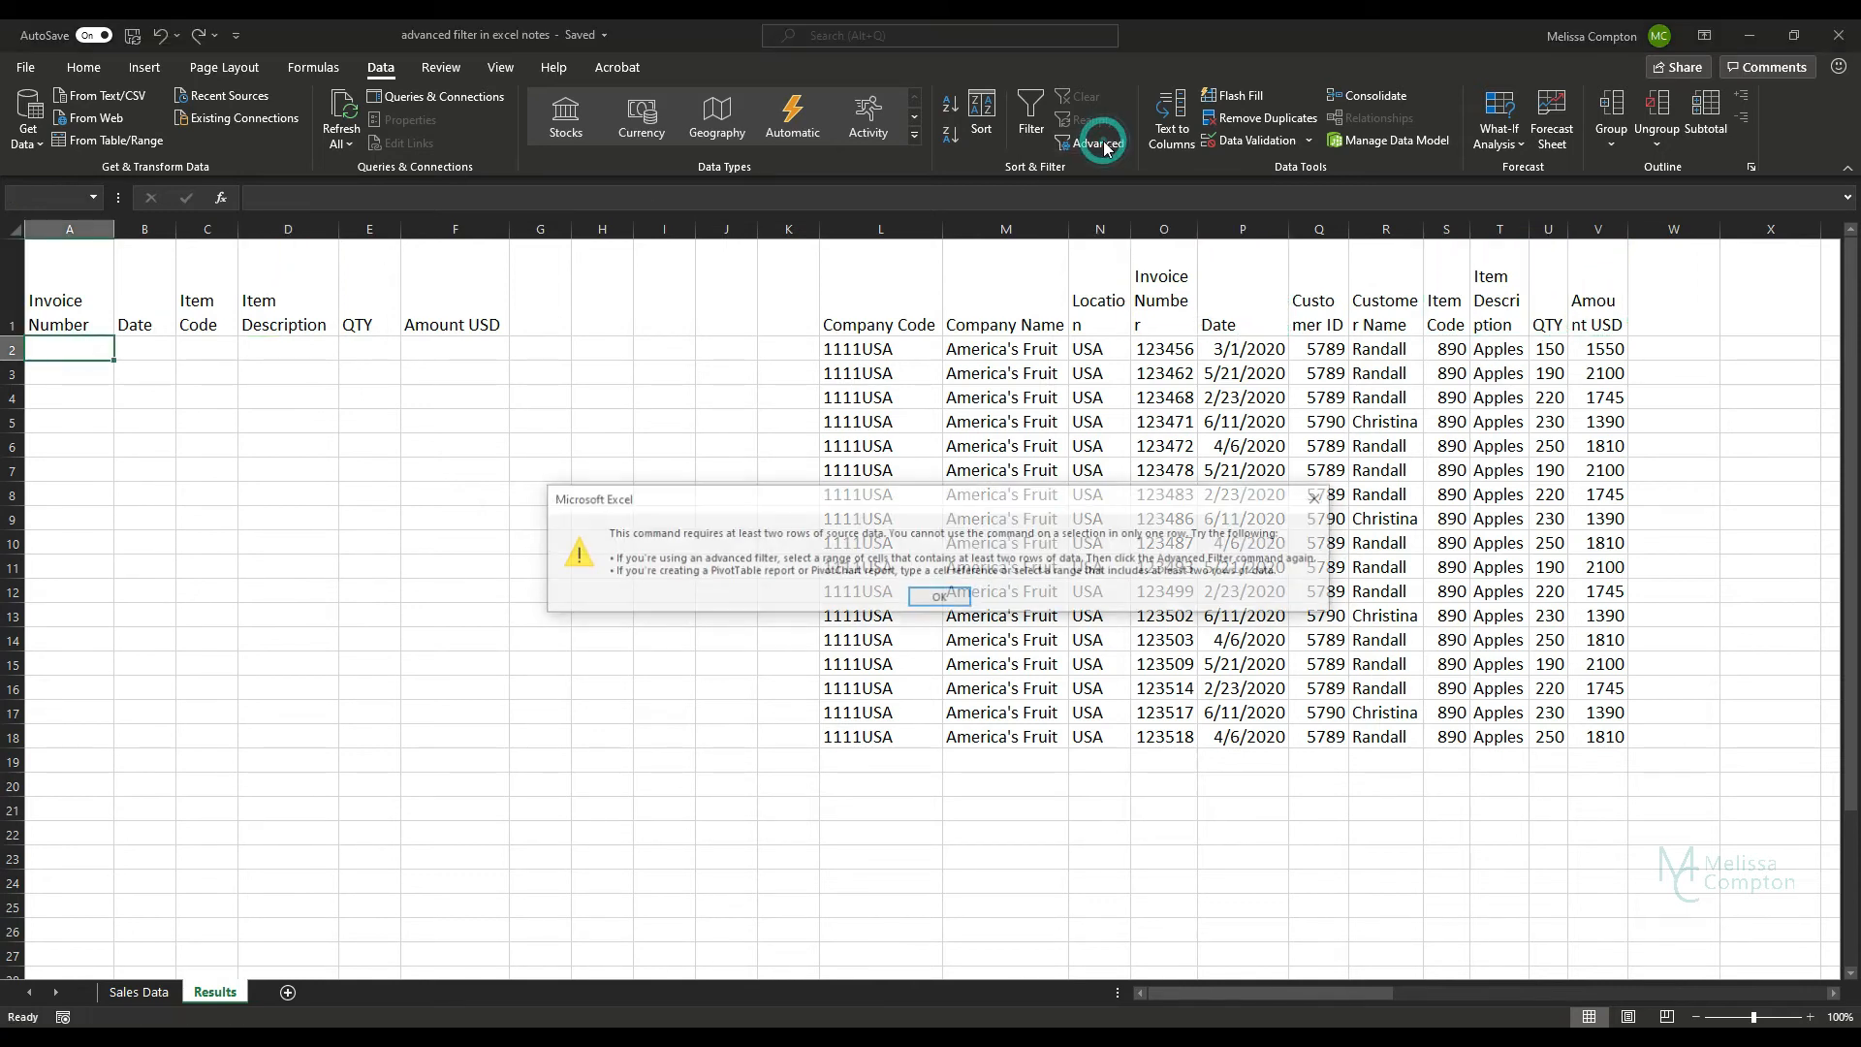
{"action": "left_click", "coordinate": [1320, 498]}
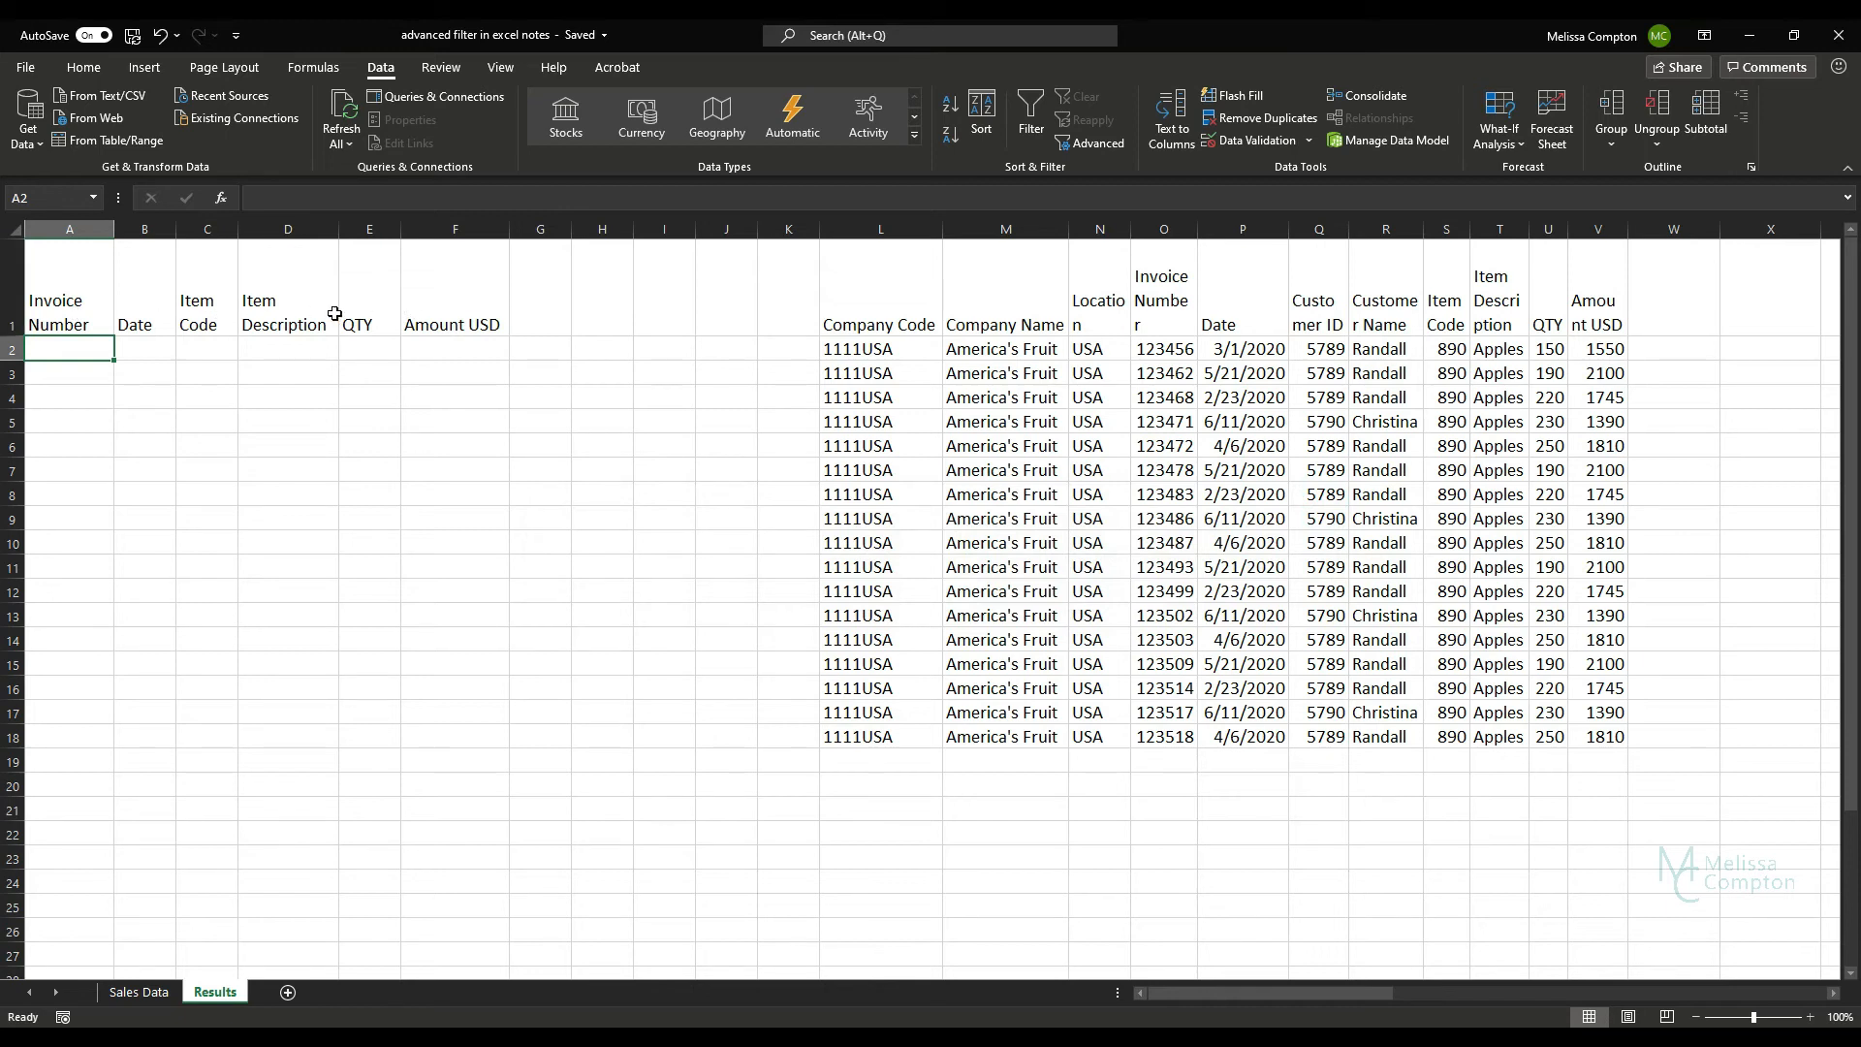
Start an Advanced Filter from cell A3 of the Results sheet with Sales Data A1:K200 as the list range.
{"action": "left_click", "coordinate": [49, 375]}
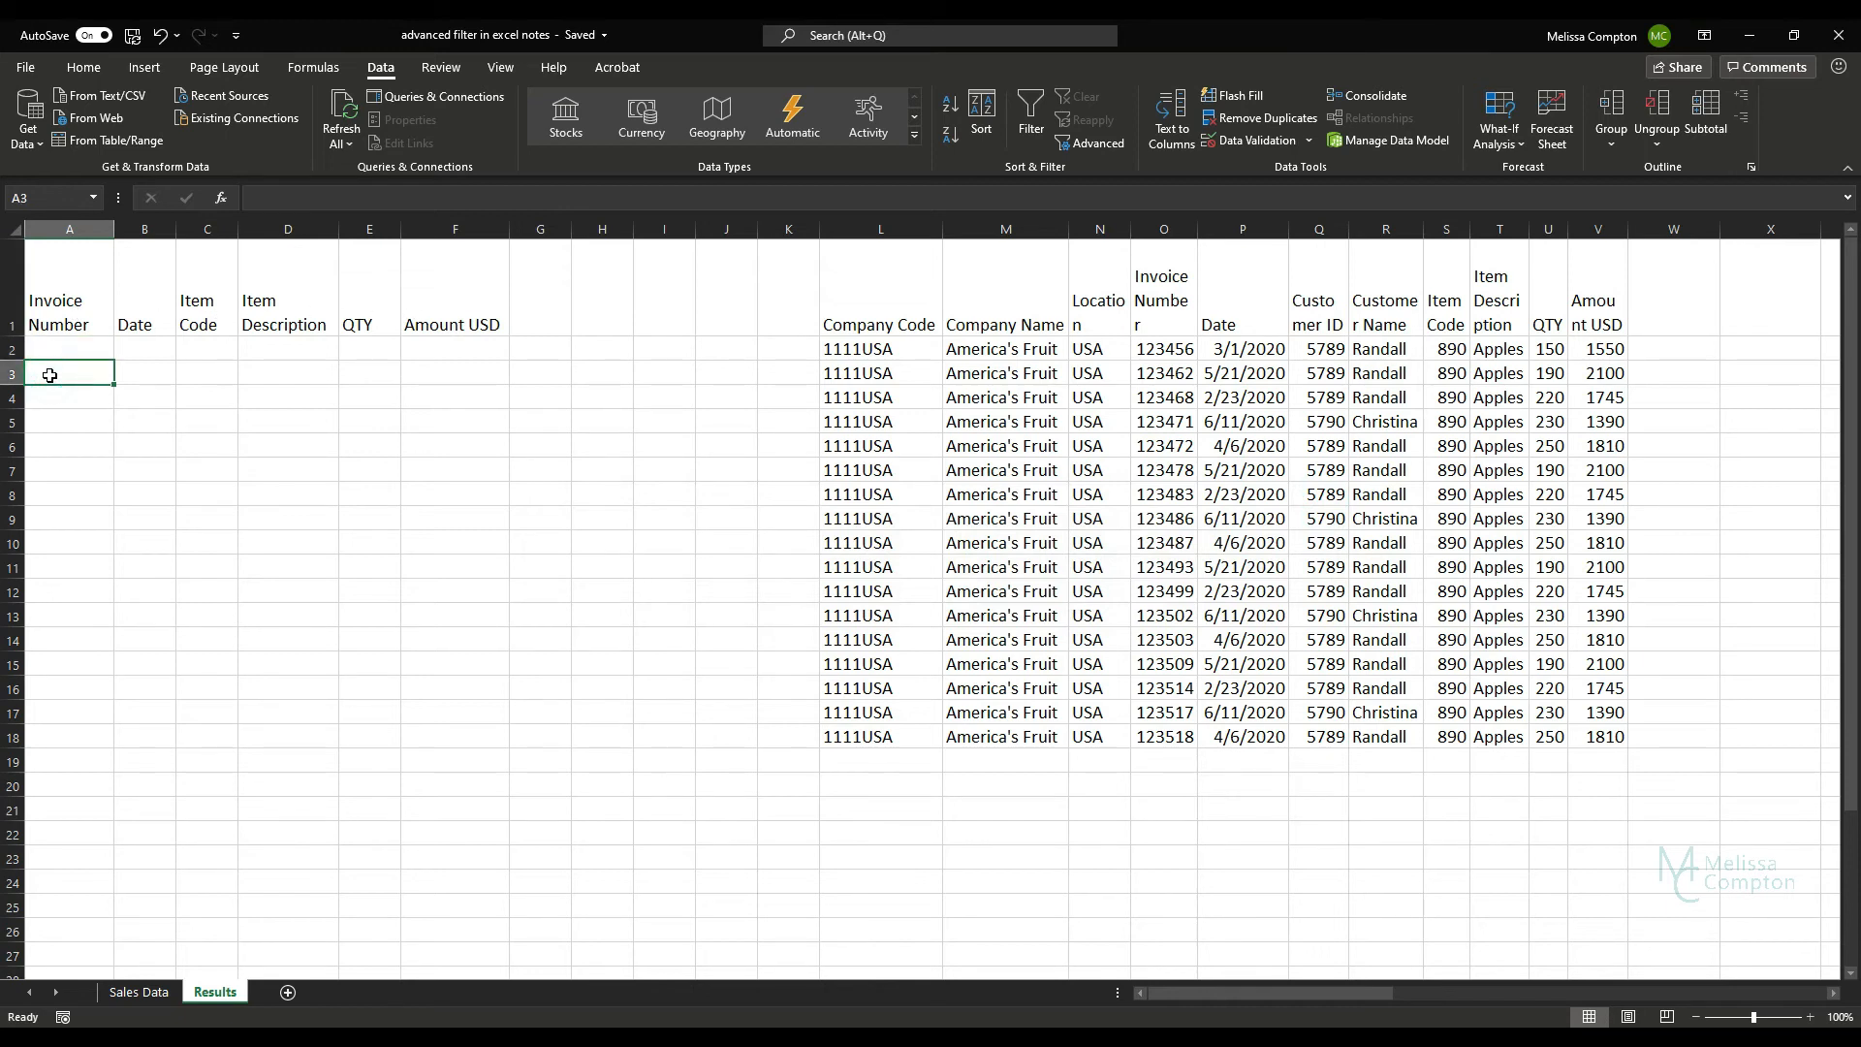
{"action": "left_click", "coordinate": [1098, 143]}
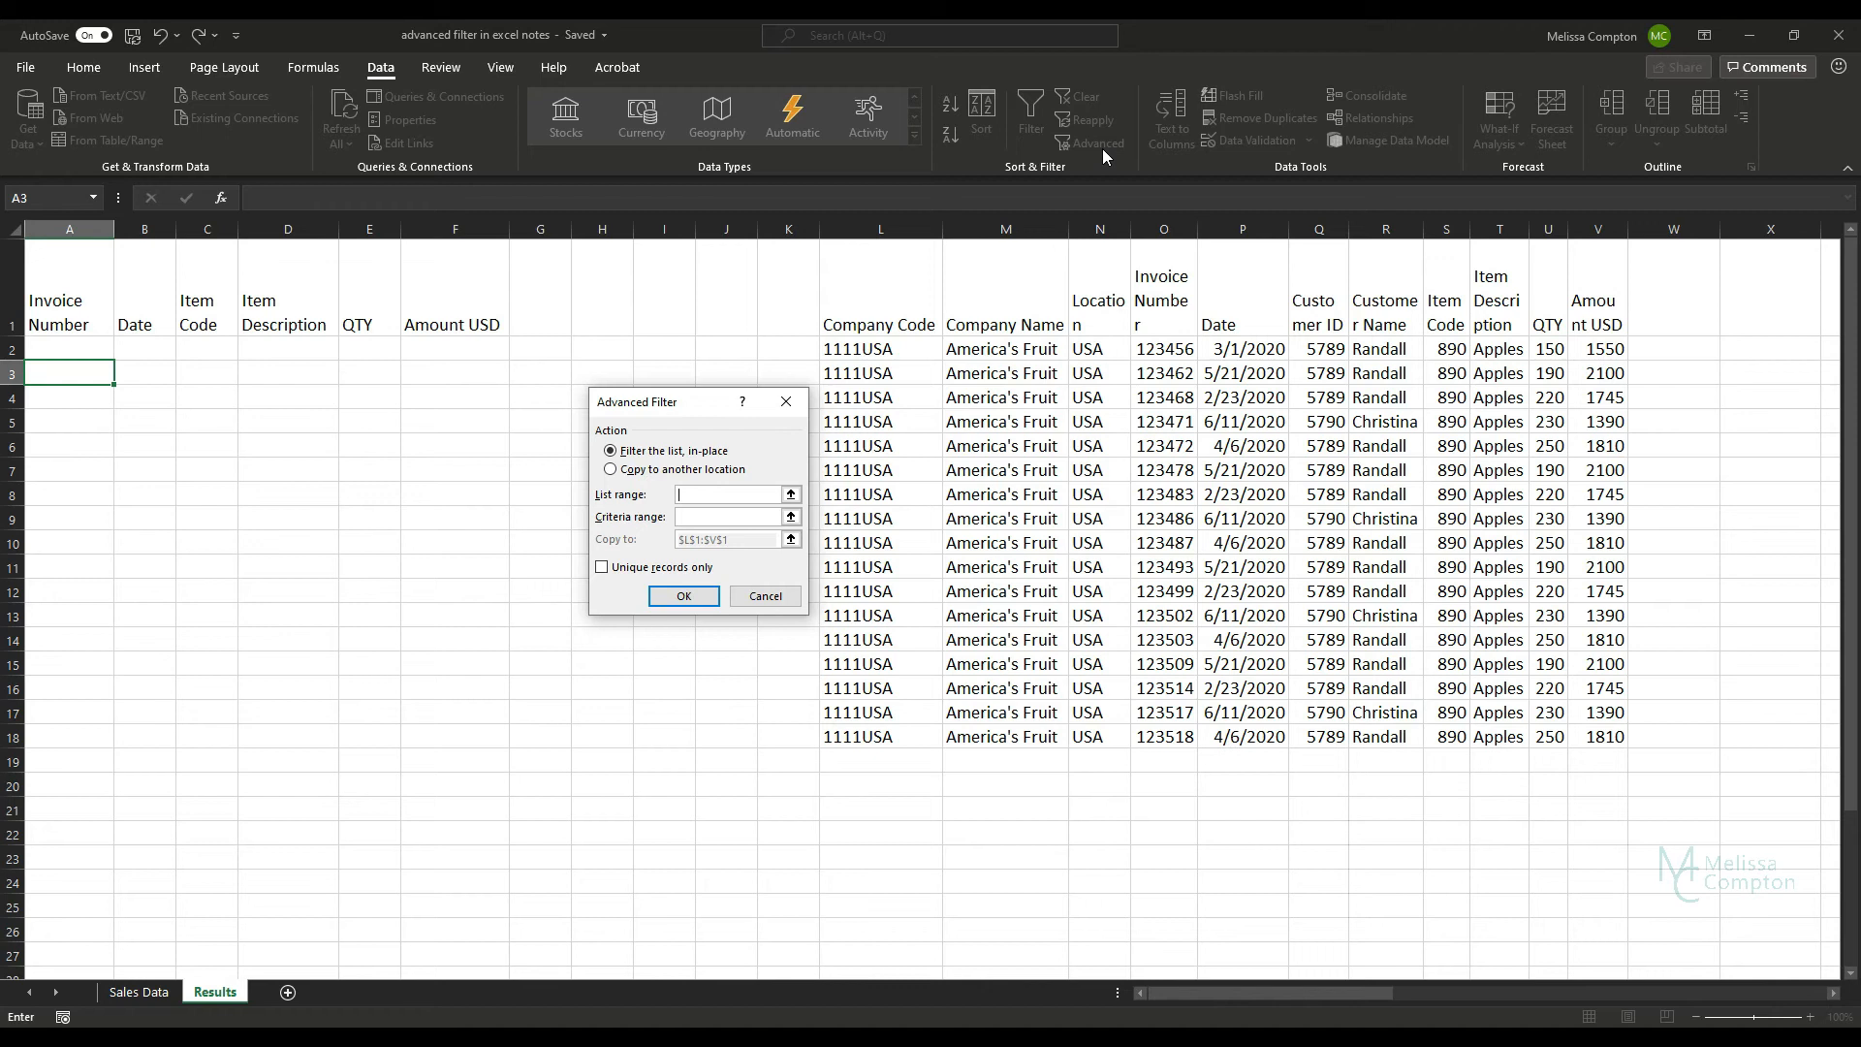
{"action": "left_click", "coordinate": [138, 992]}
{"action": "left_click", "coordinate": [74, 270]}
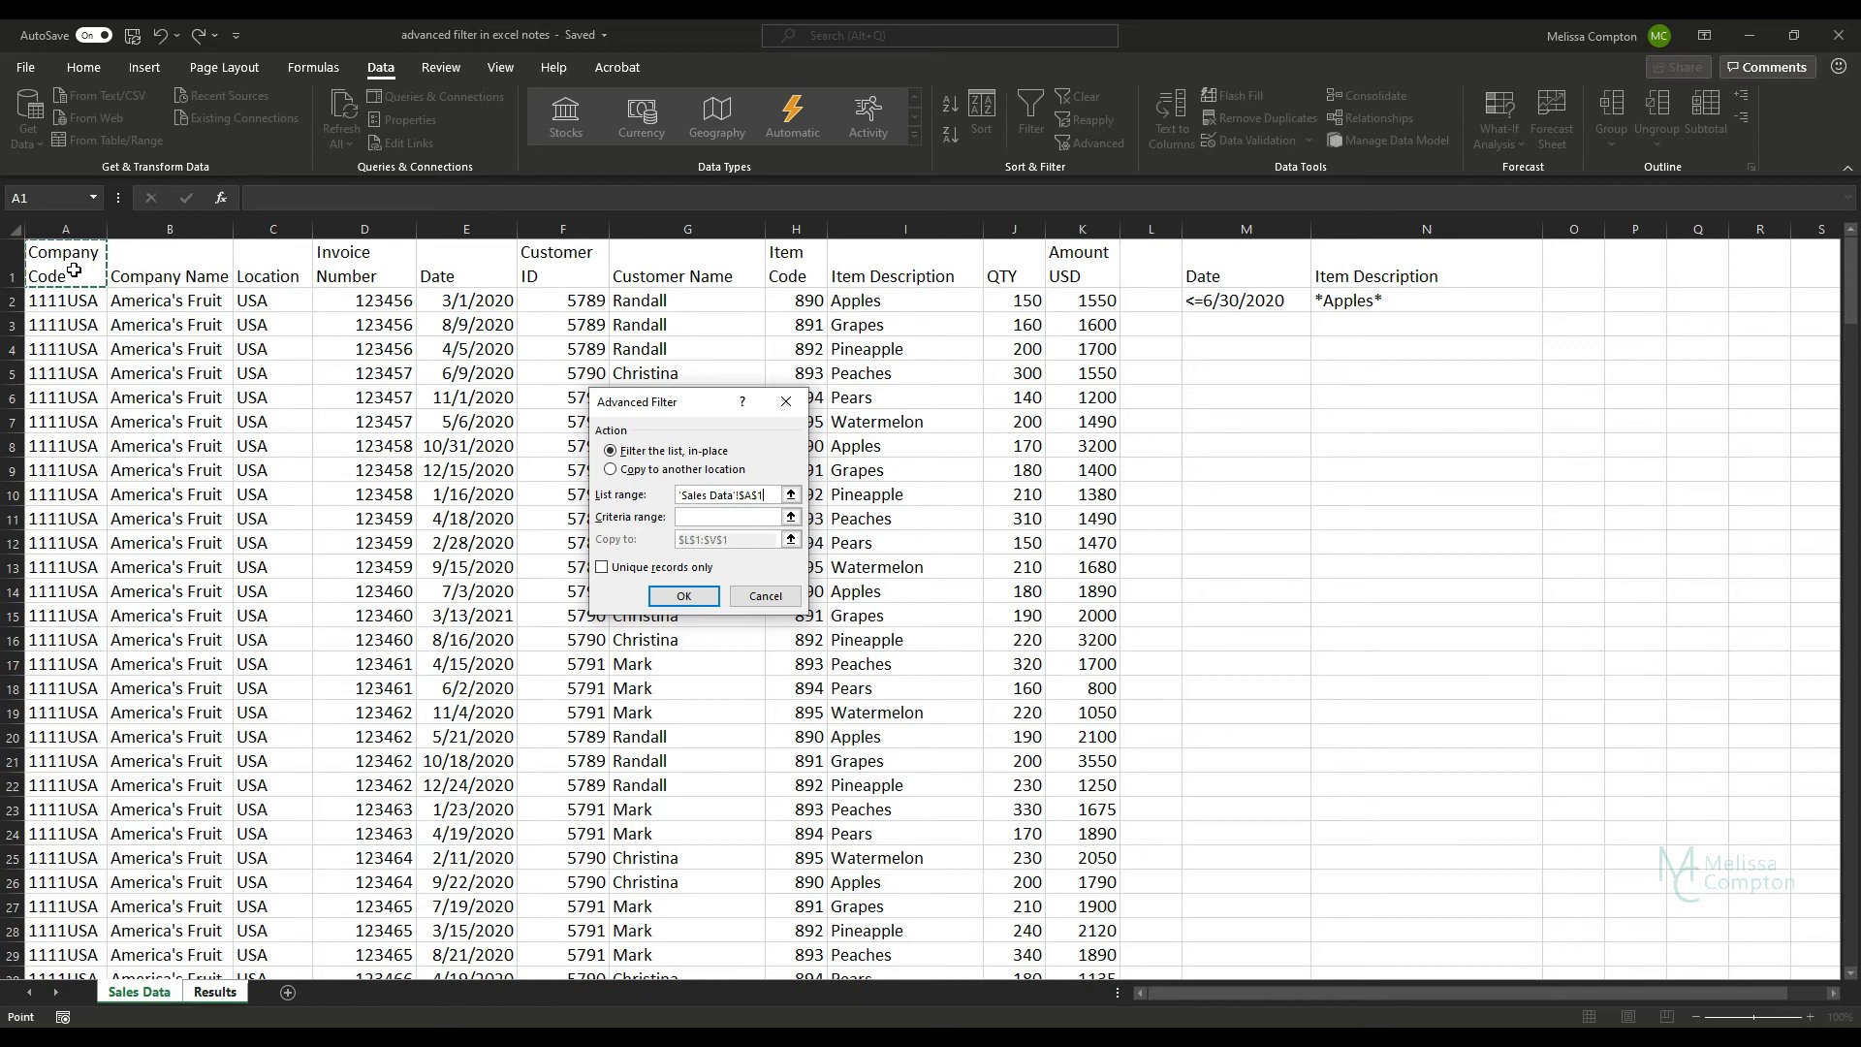
{"action": "key", "text": "ctrl+shift+Right"}
{"action": "key", "text": "ctrl+shift+Down"}
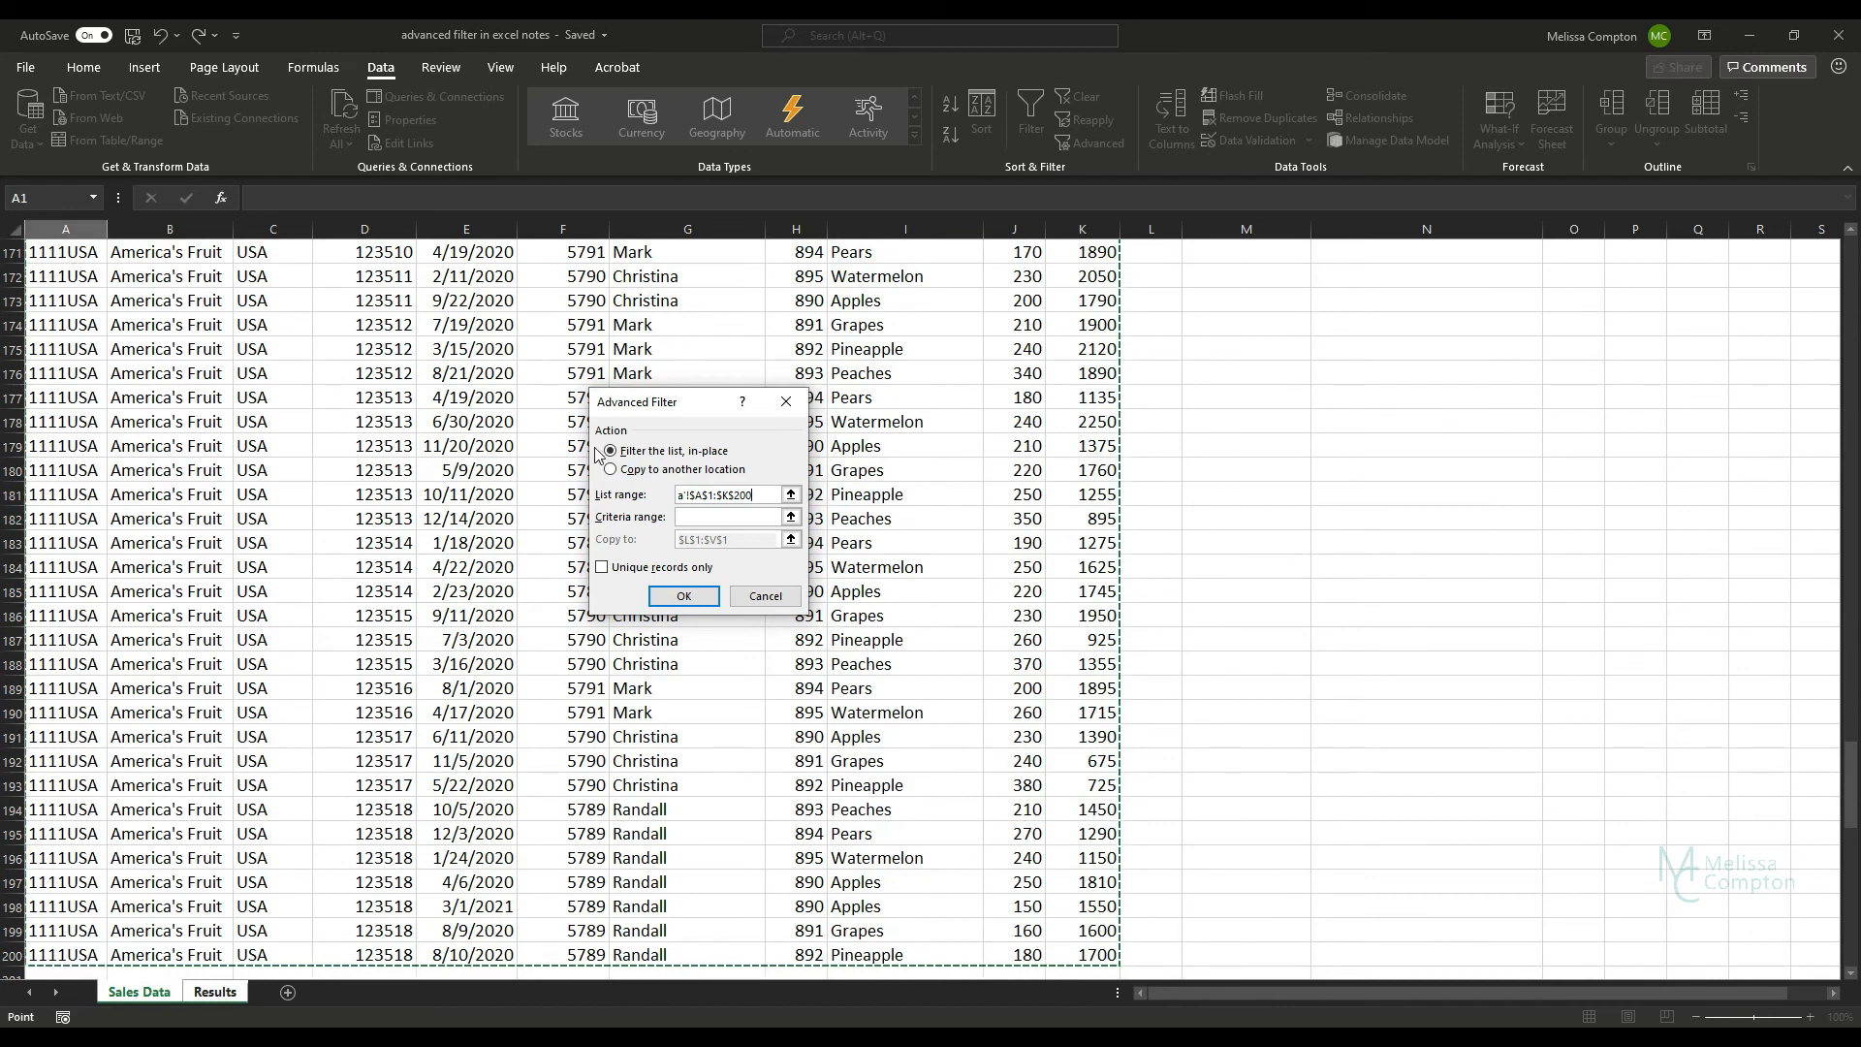
Set the filter's criteria range to M1:N2 on the Sales Data sheet, covering the Date and Item Description criteria.
{"action": "left_click", "coordinate": [714, 516]}
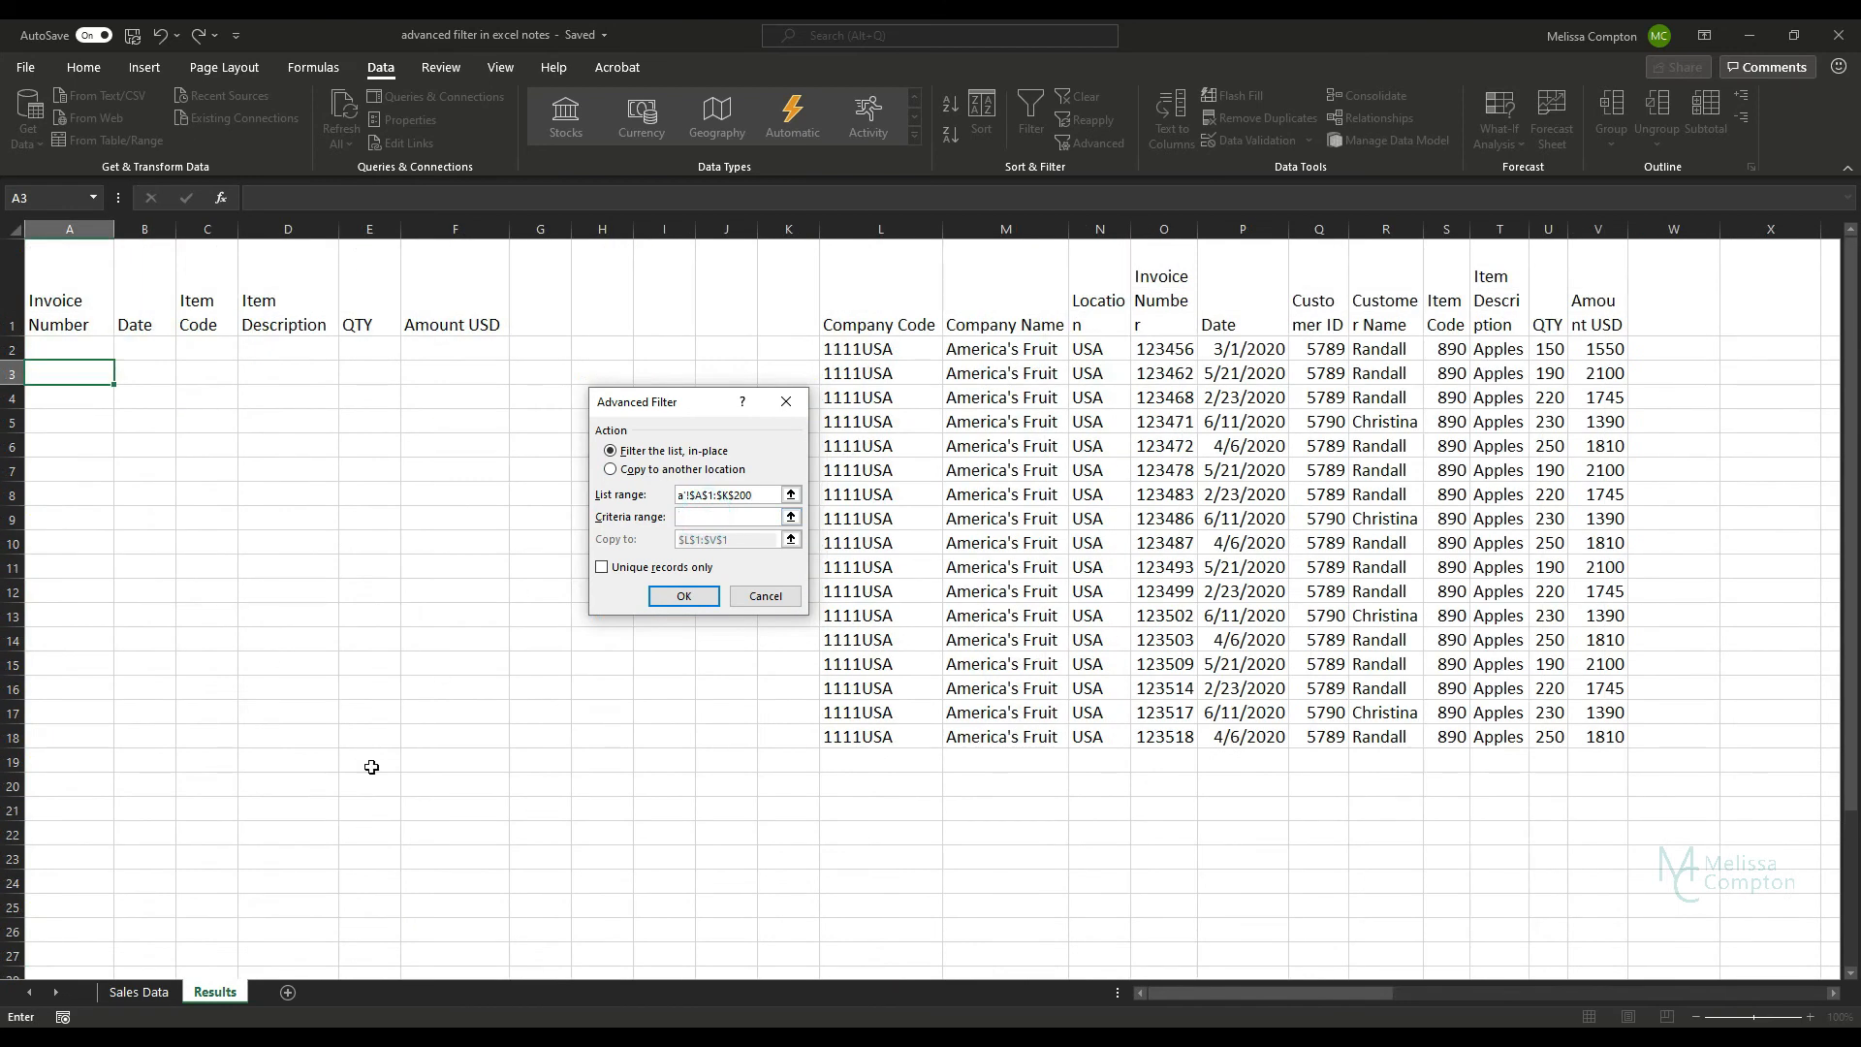
{"action": "left_click", "coordinate": [138, 991]}
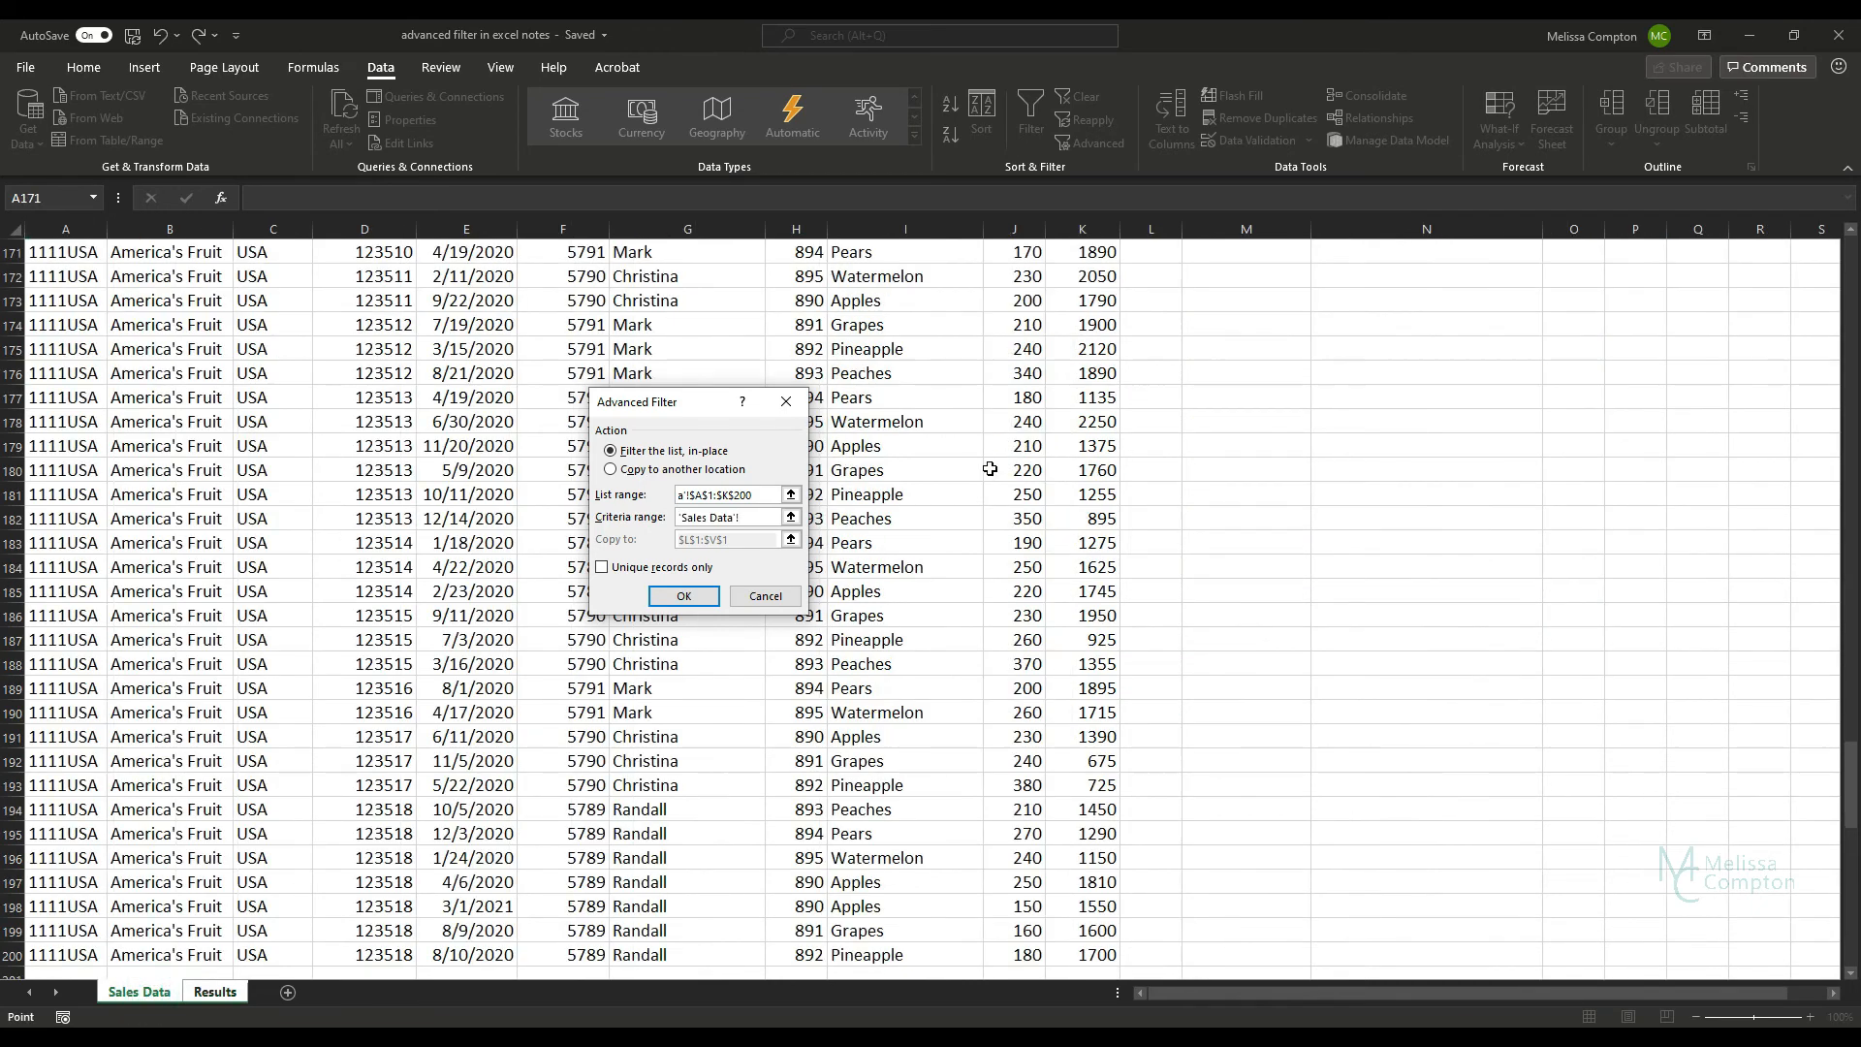
{"action": "scroll", "coordinate": [989, 469], "scroll_direction": "up", "scroll_amount": 20}
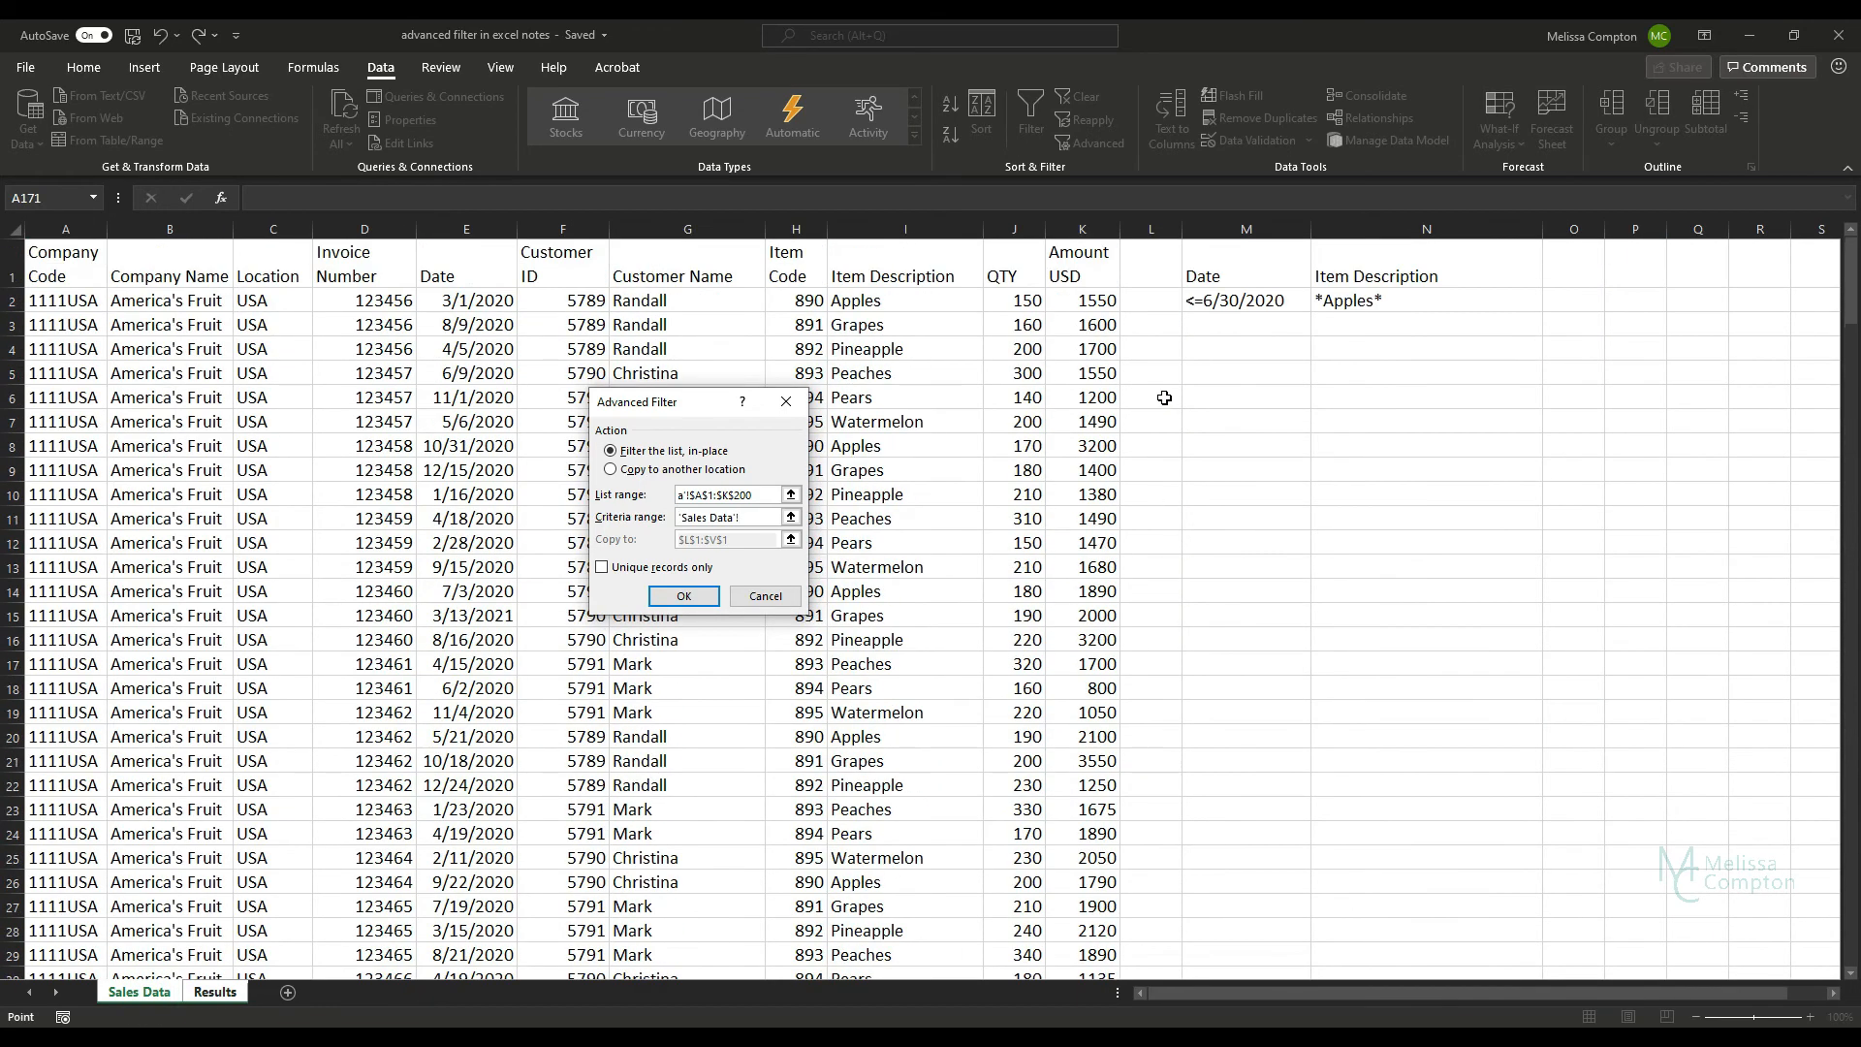
{"action": "left_click_drag", "start_coordinate": [1206, 274], "coordinate": [1381, 299]}
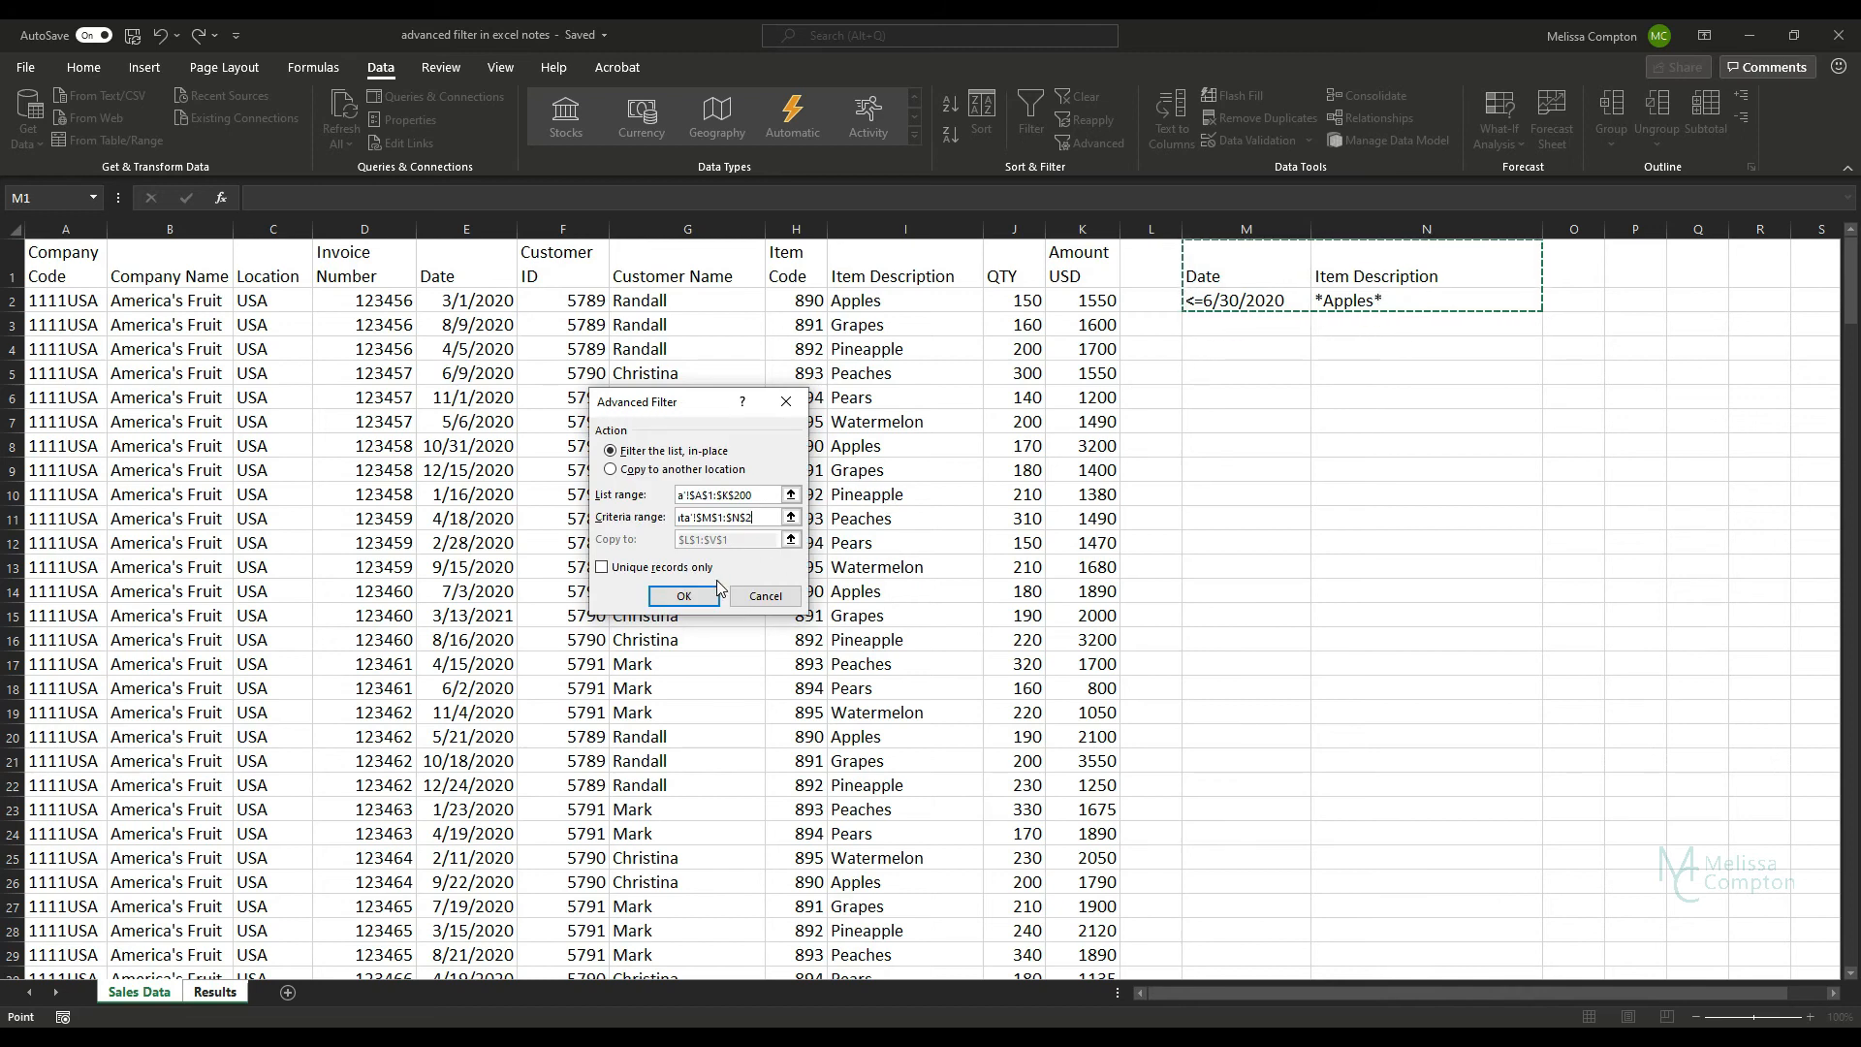
Run the filter with its output copied to the headers in A1:F1 of the Results sheet, and autofit the extracted Date column.
{"action": "left_click", "coordinate": [609, 469]}
{"action": "left_click", "coordinate": [740, 539]}
{"action": "left_click", "coordinate": [746, 538]}
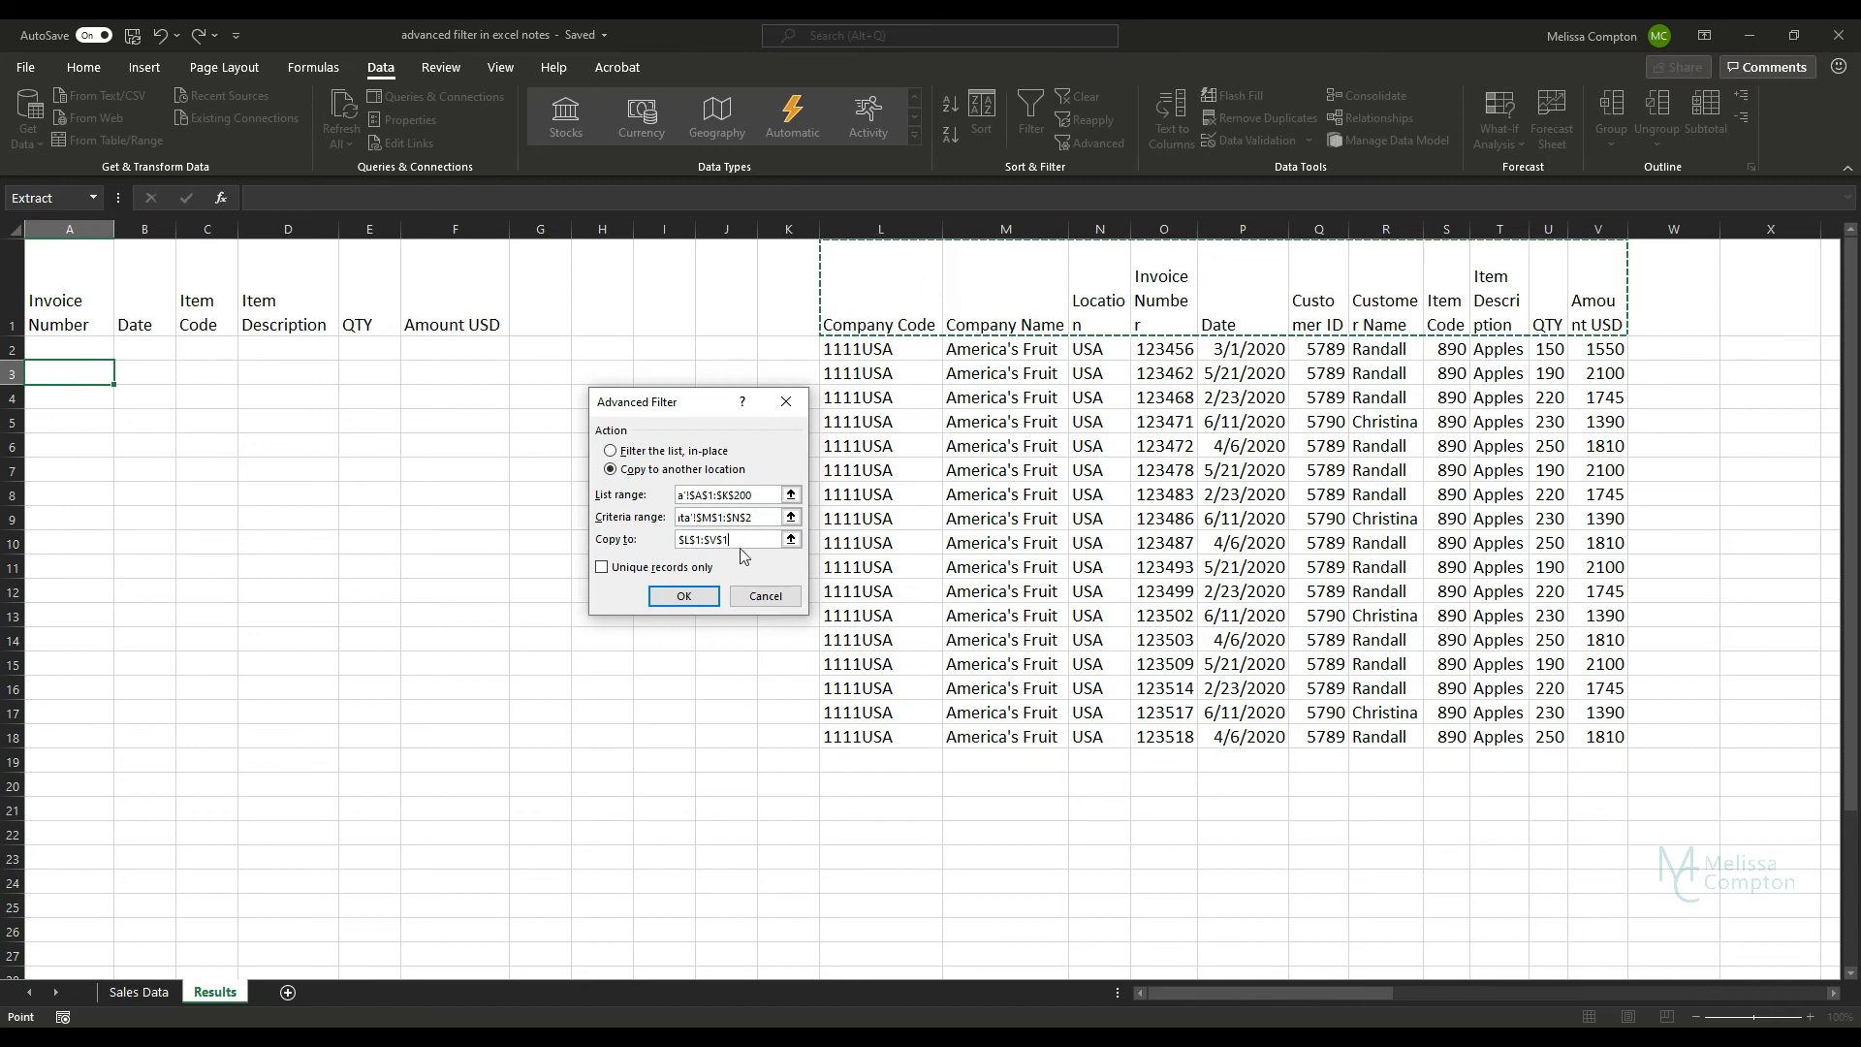
{"action": "left_click_drag", "start_coordinate": [746, 538], "coordinate": [612, 545]}
{"action": "key", "text": "BackSpace"}
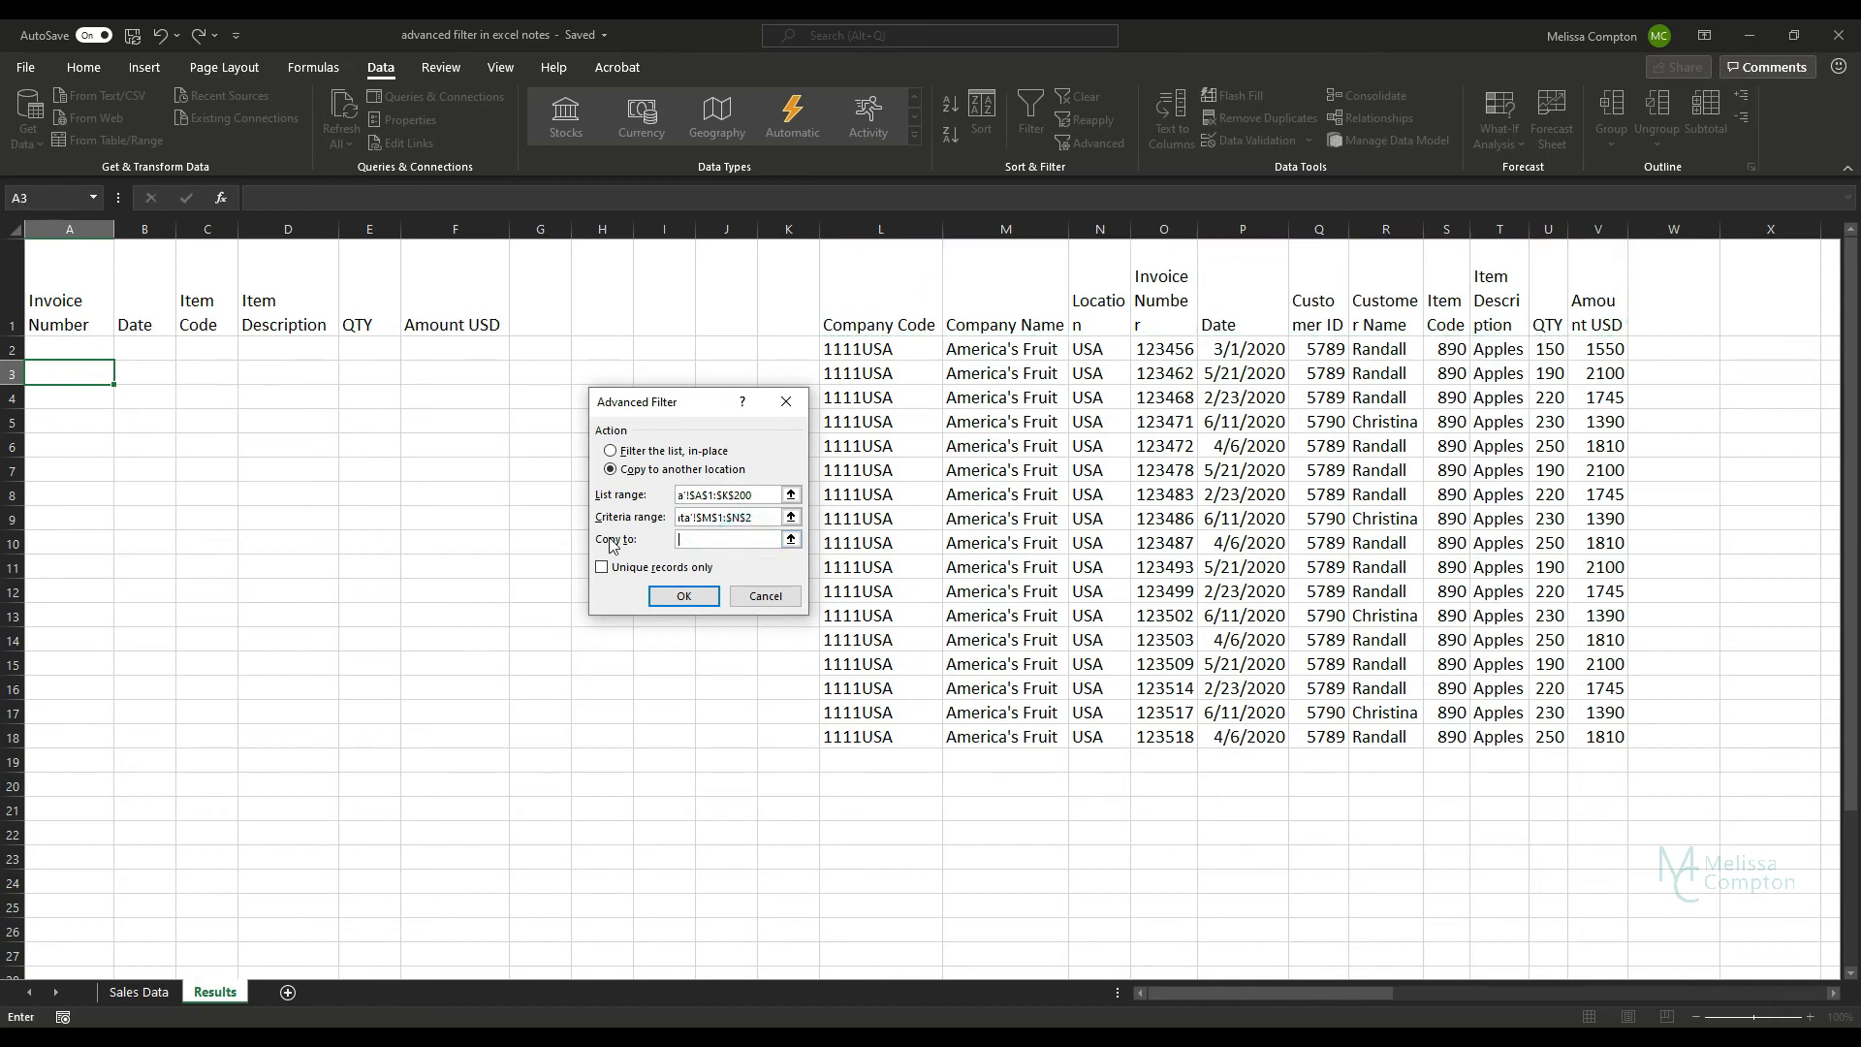
{"action": "left_click", "coordinate": [47, 298]}
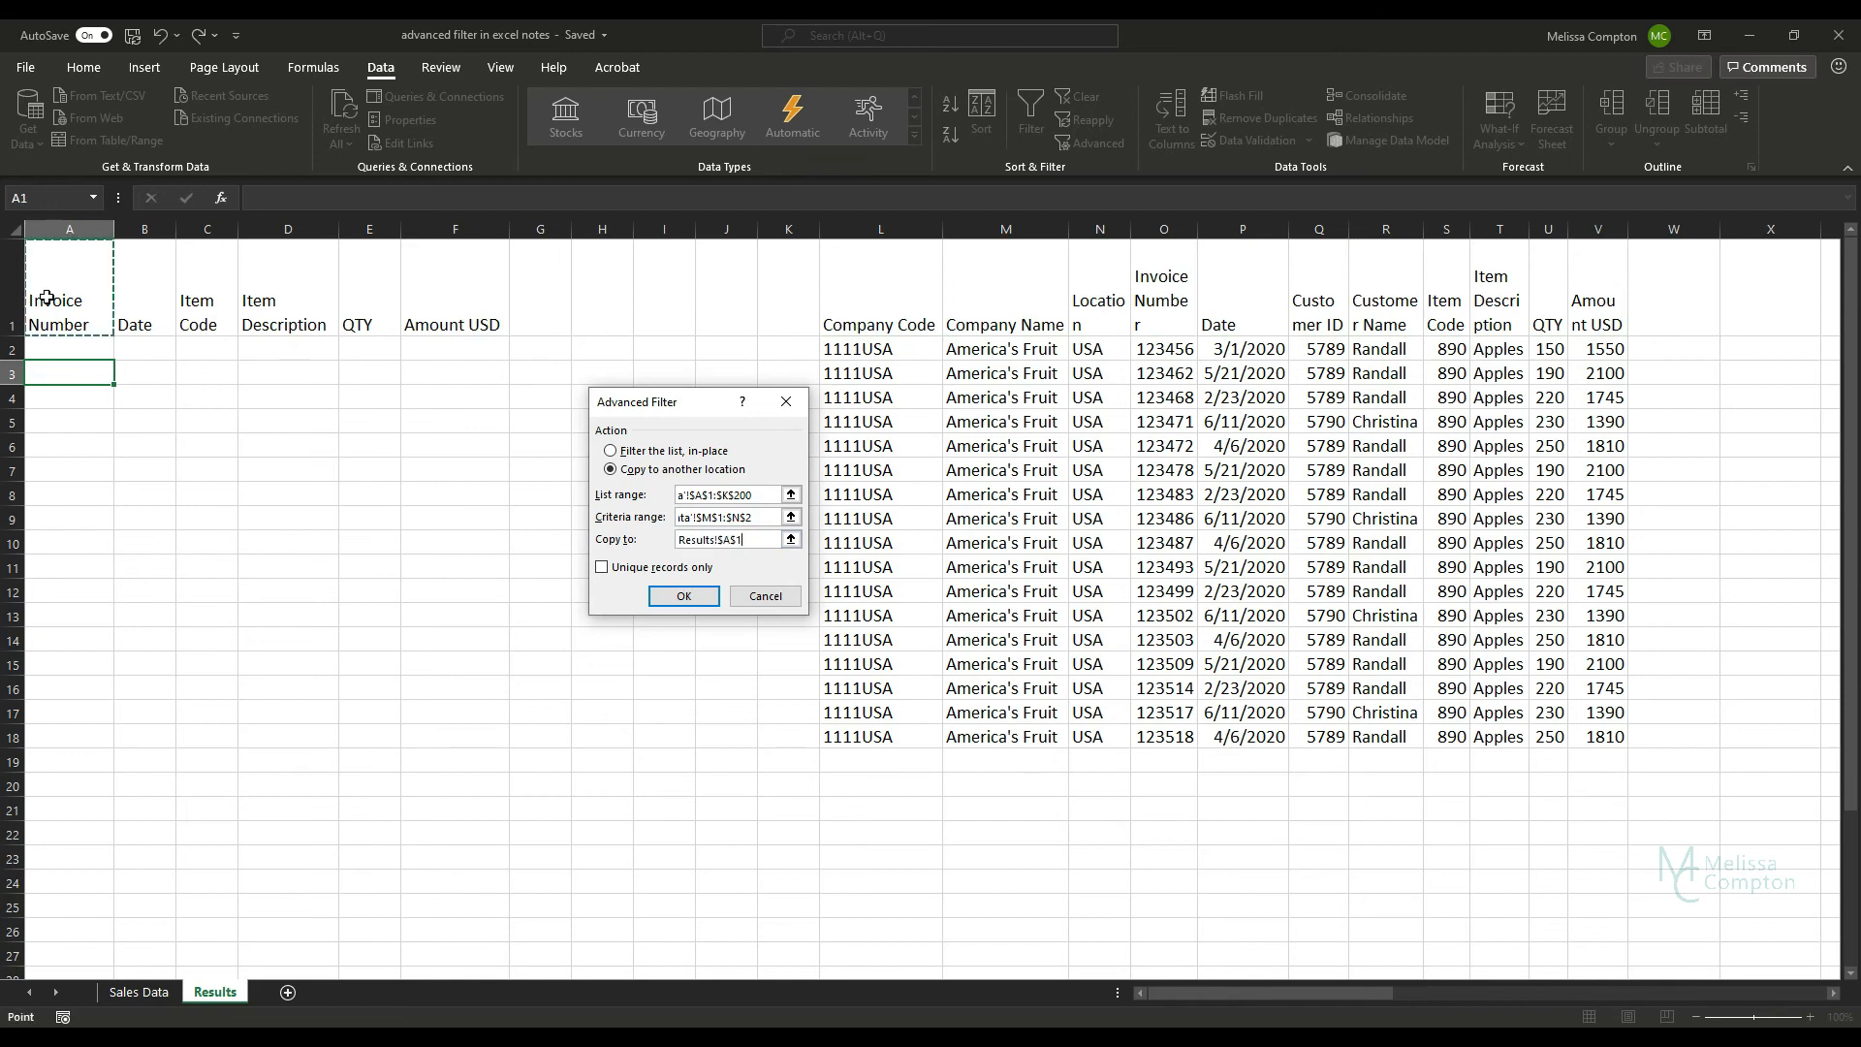
{"action": "left_click_drag", "start_coordinate": [47, 297], "coordinate": [496, 312]}
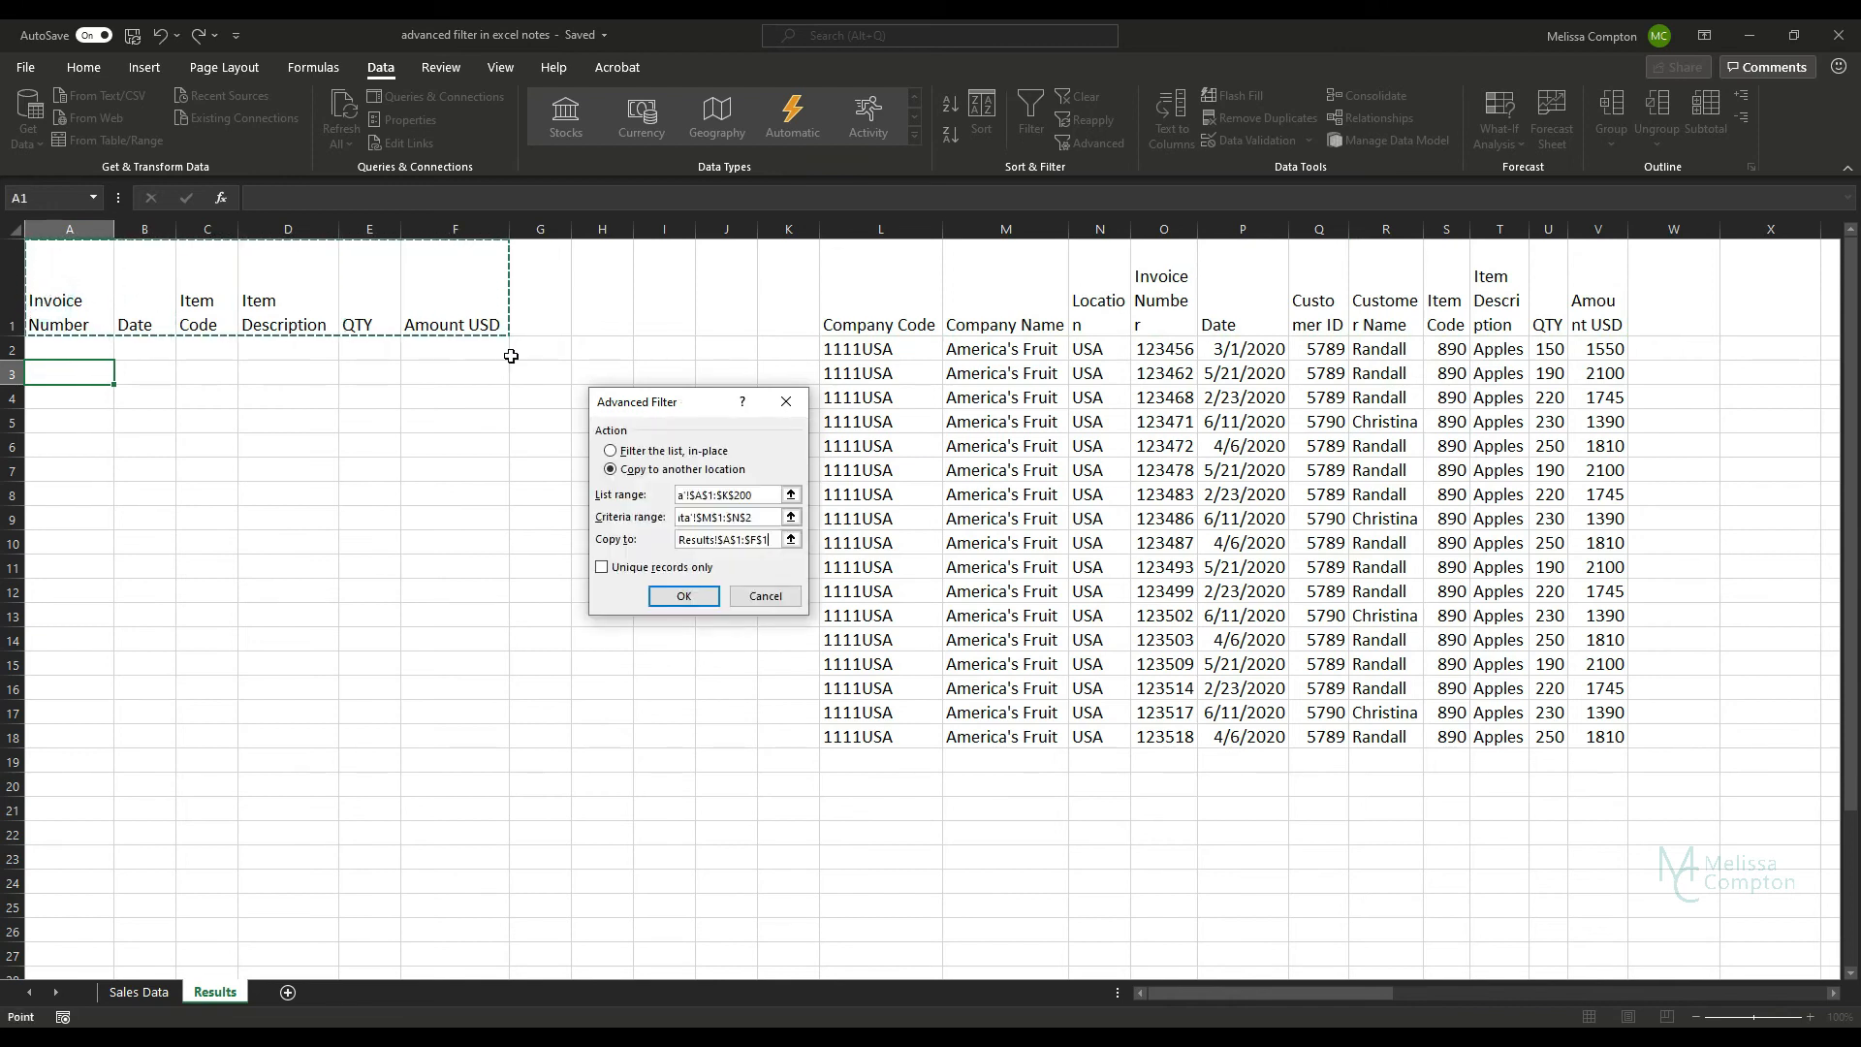
{"action": "left_click", "coordinate": [684, 596]}
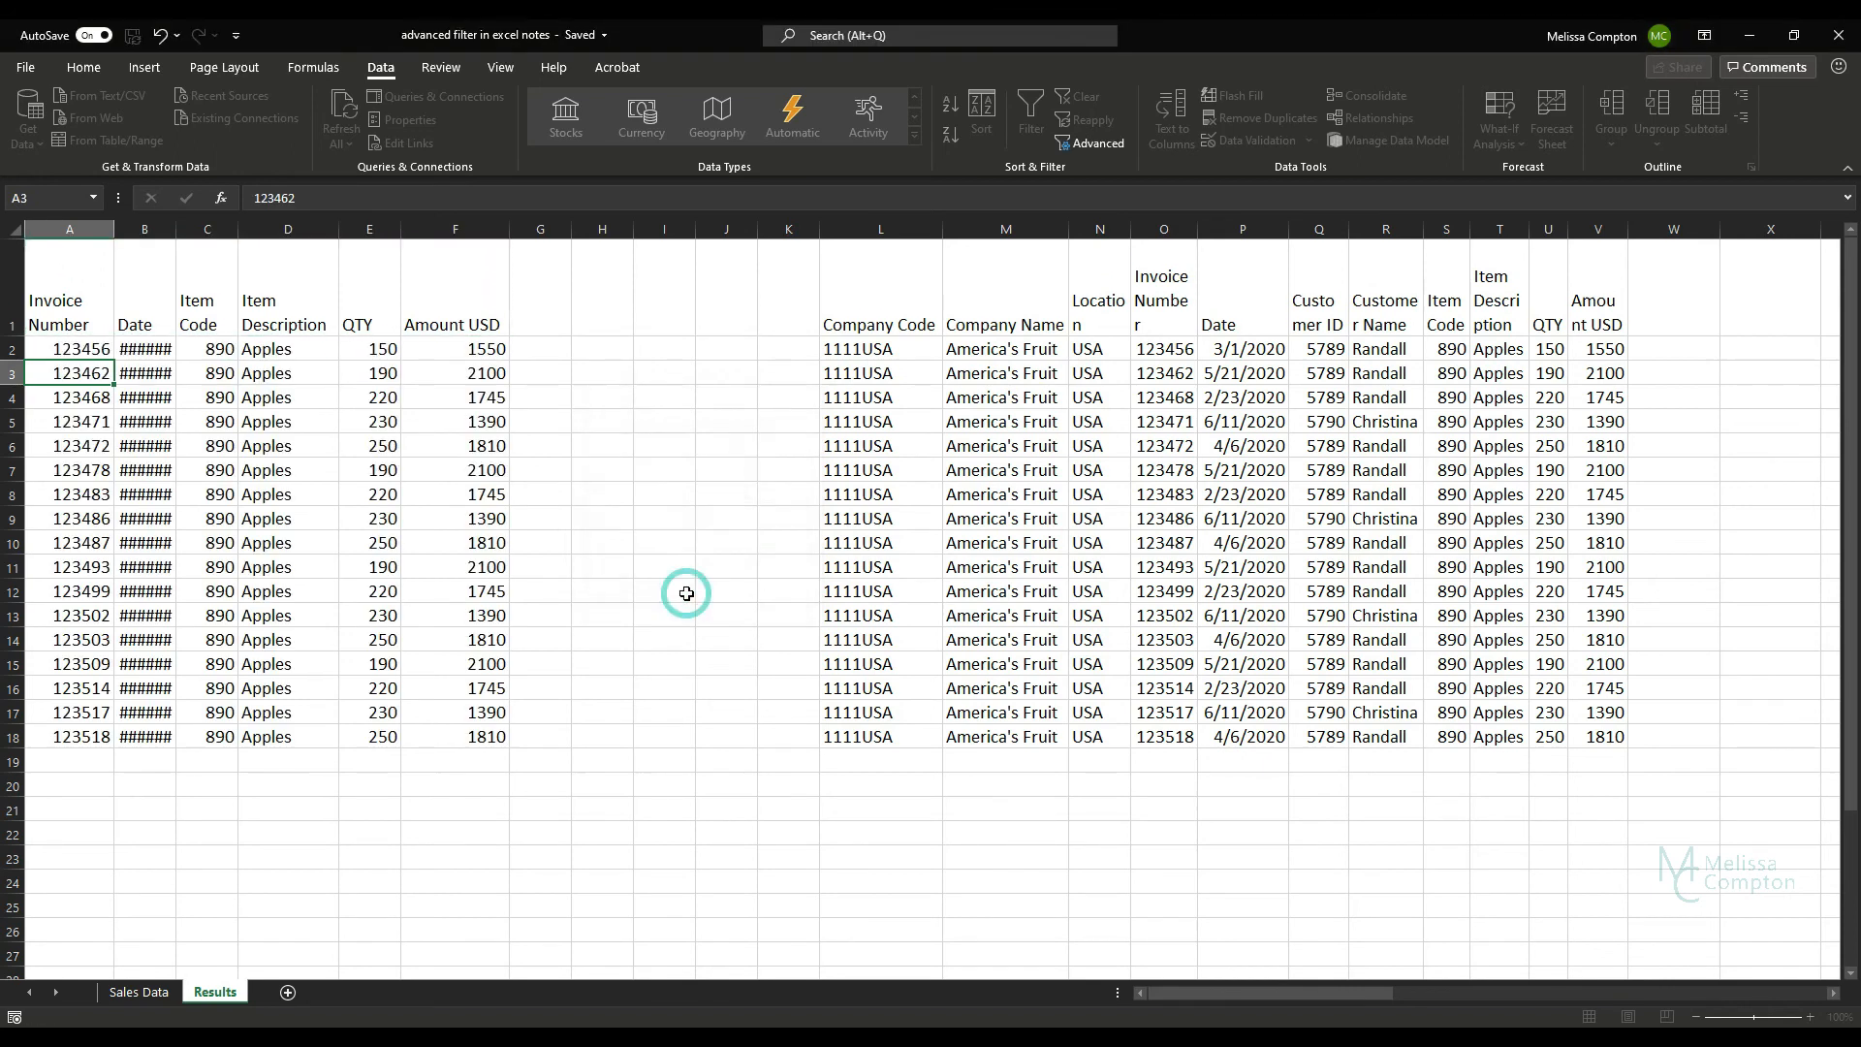
{"action": "double_click", "coordinate": [176, 229]}
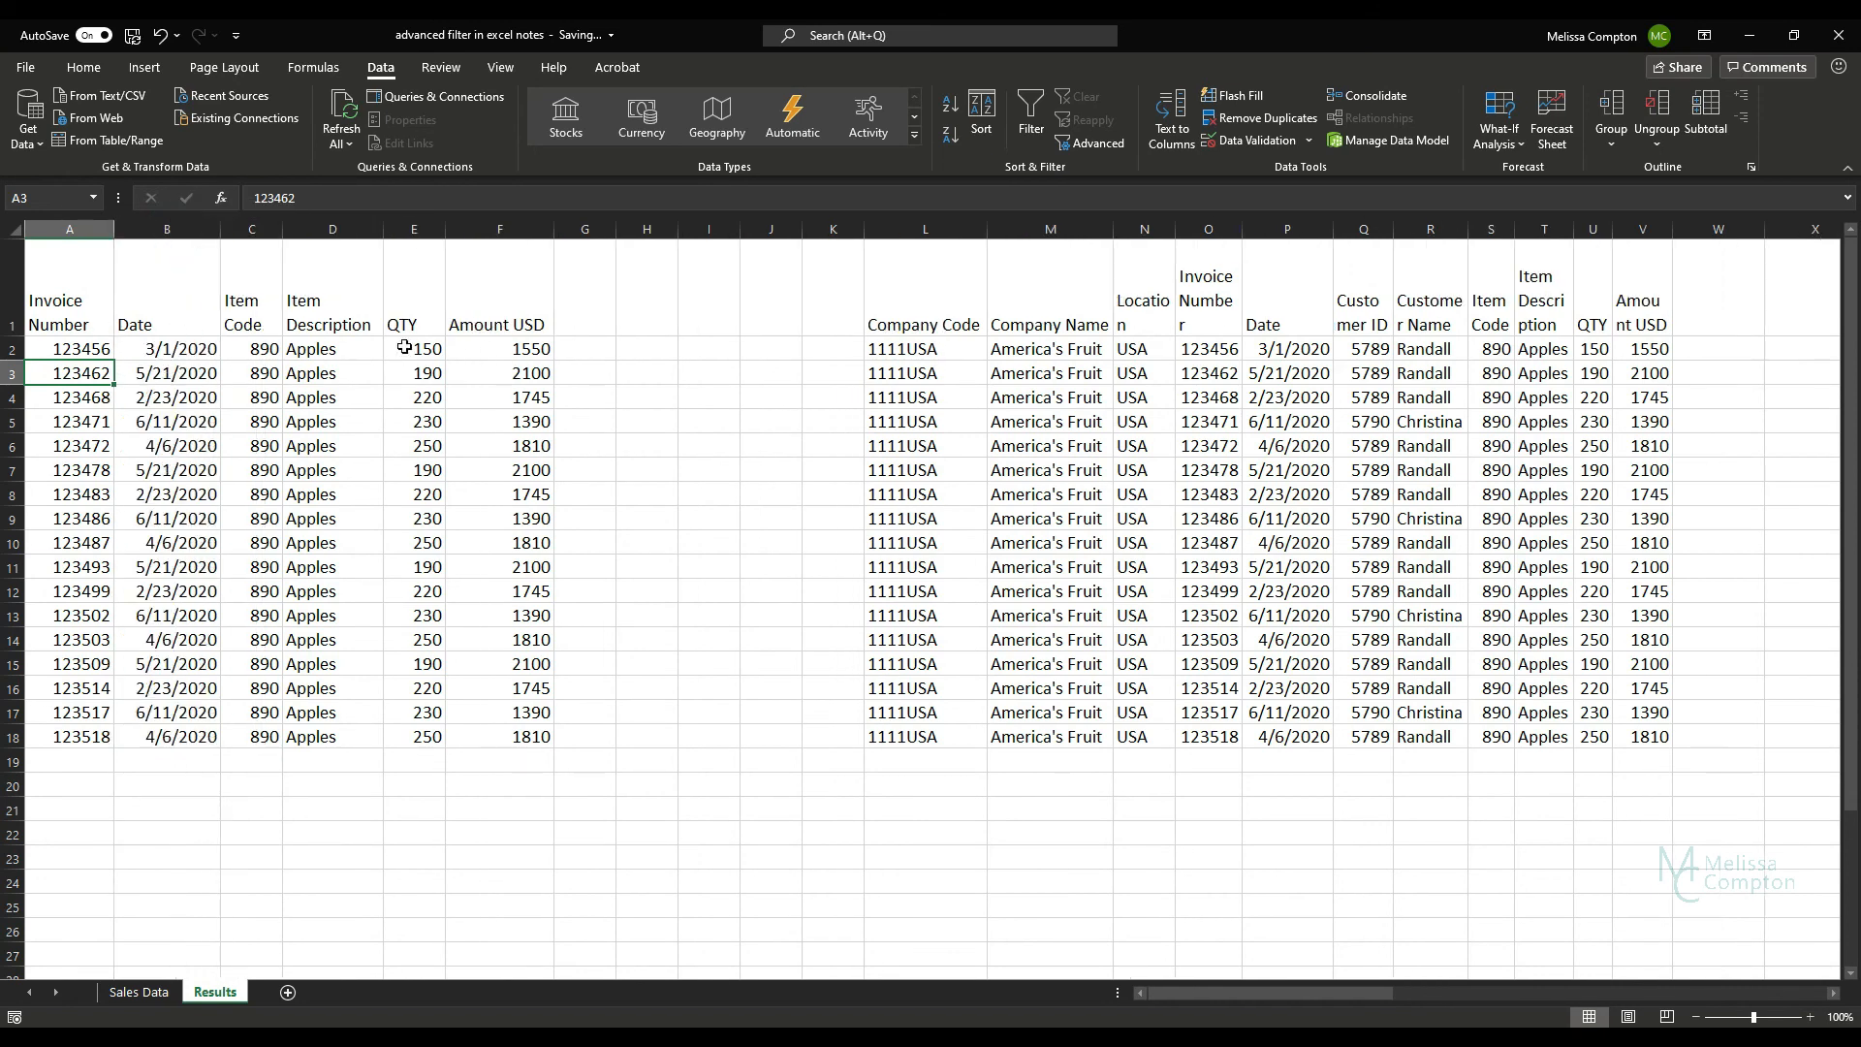